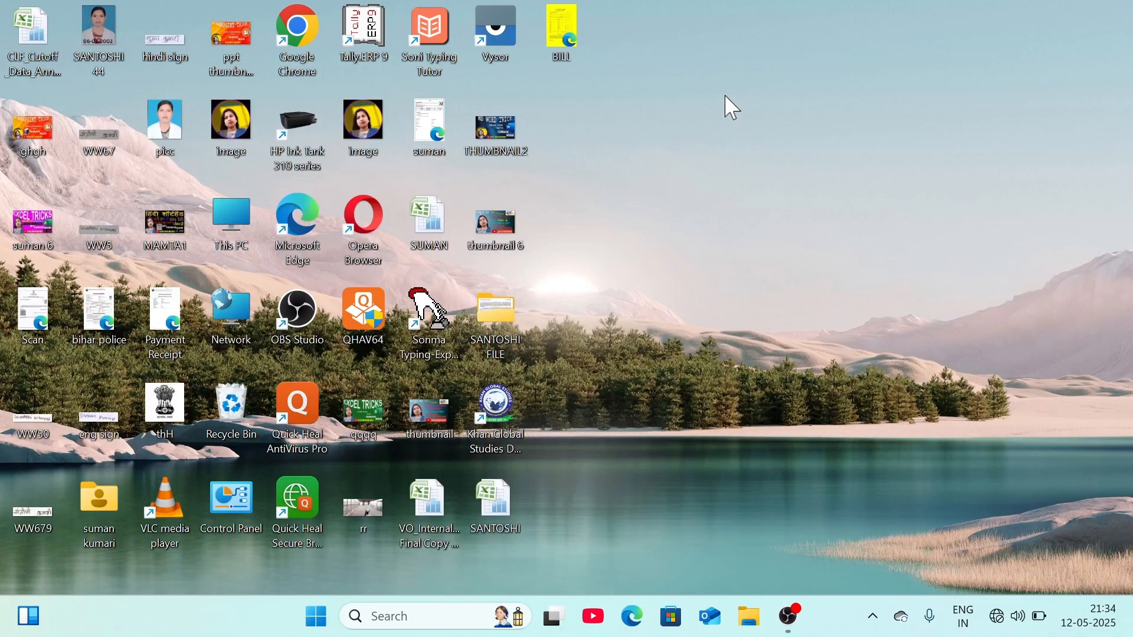
- Launch Word from Start and close the sign-in prompt and both yellow notification bars
click(316, 616)
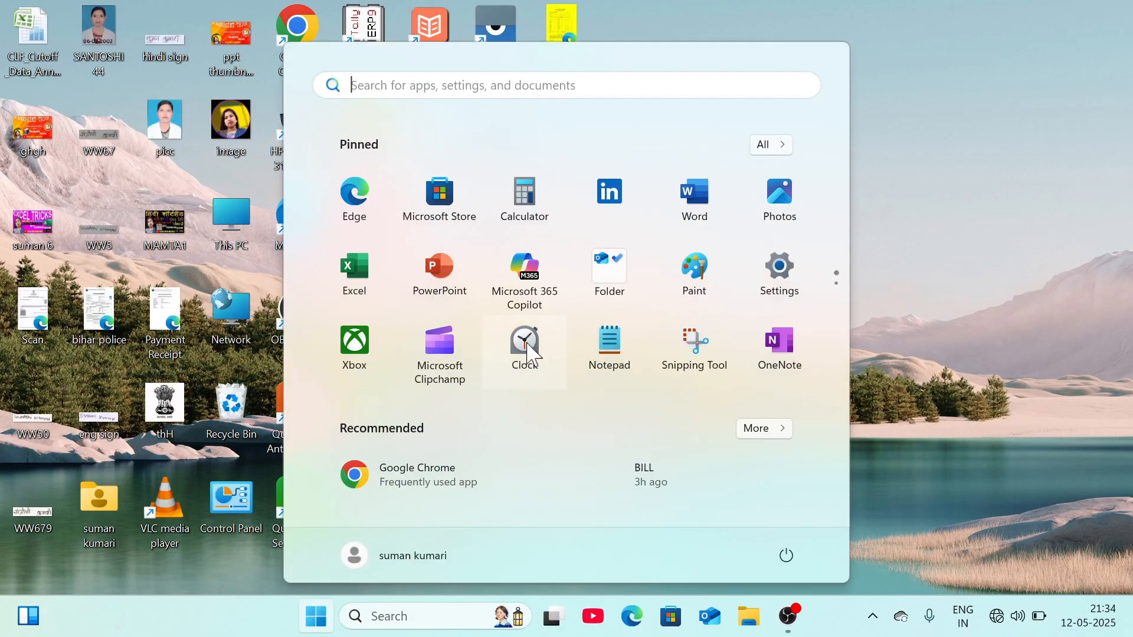
click(717, 204)
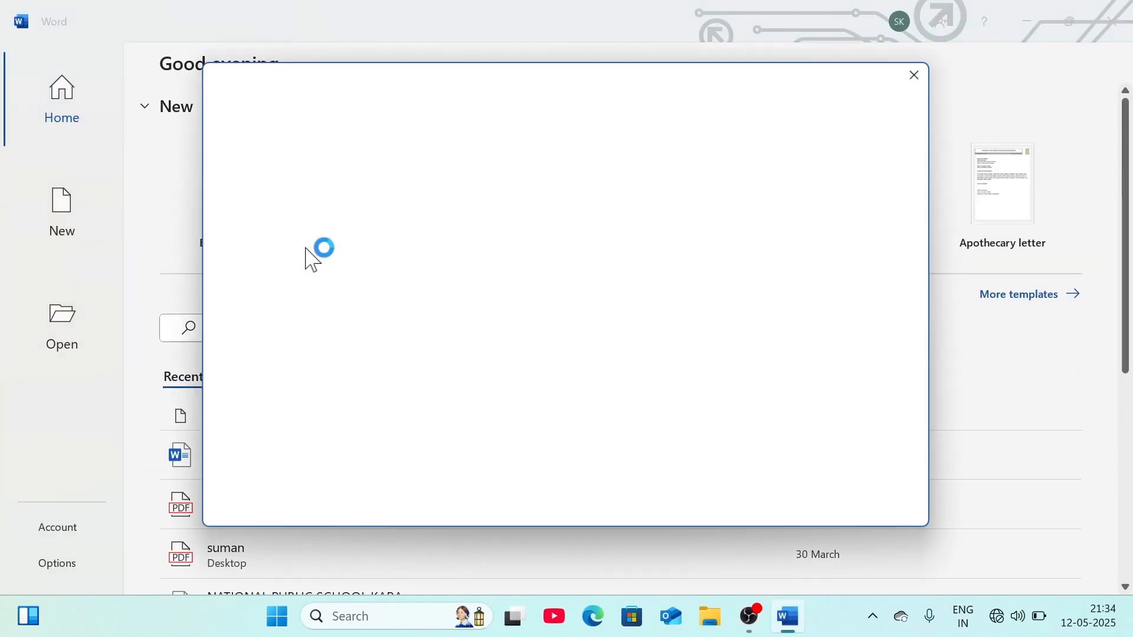
click(921, 71)
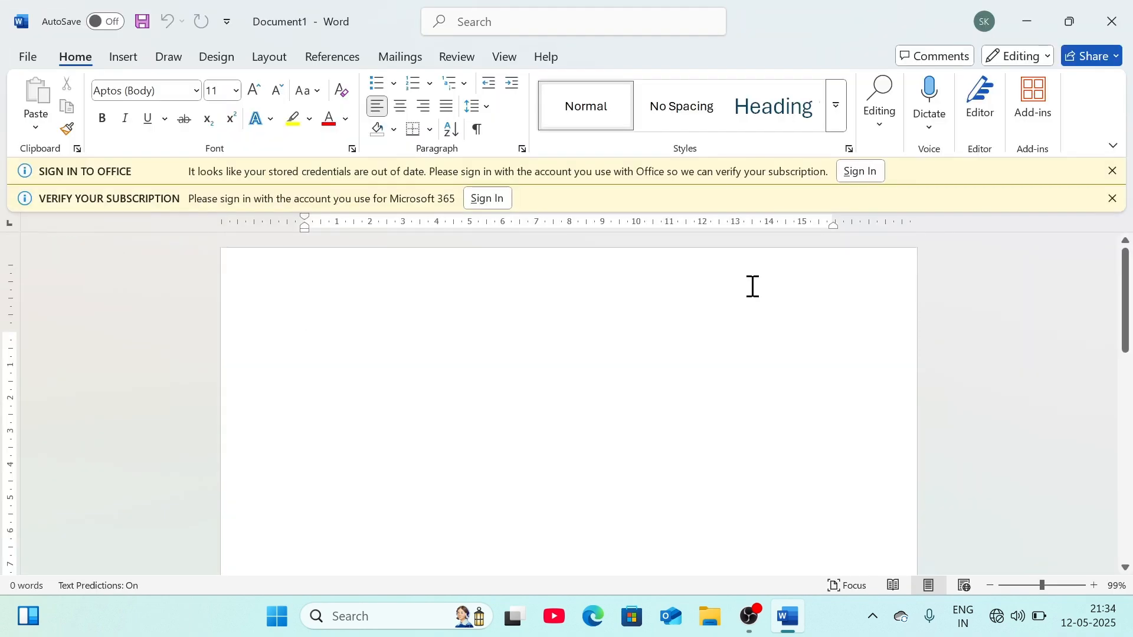
click(1112, 199)
click(1112, 171)
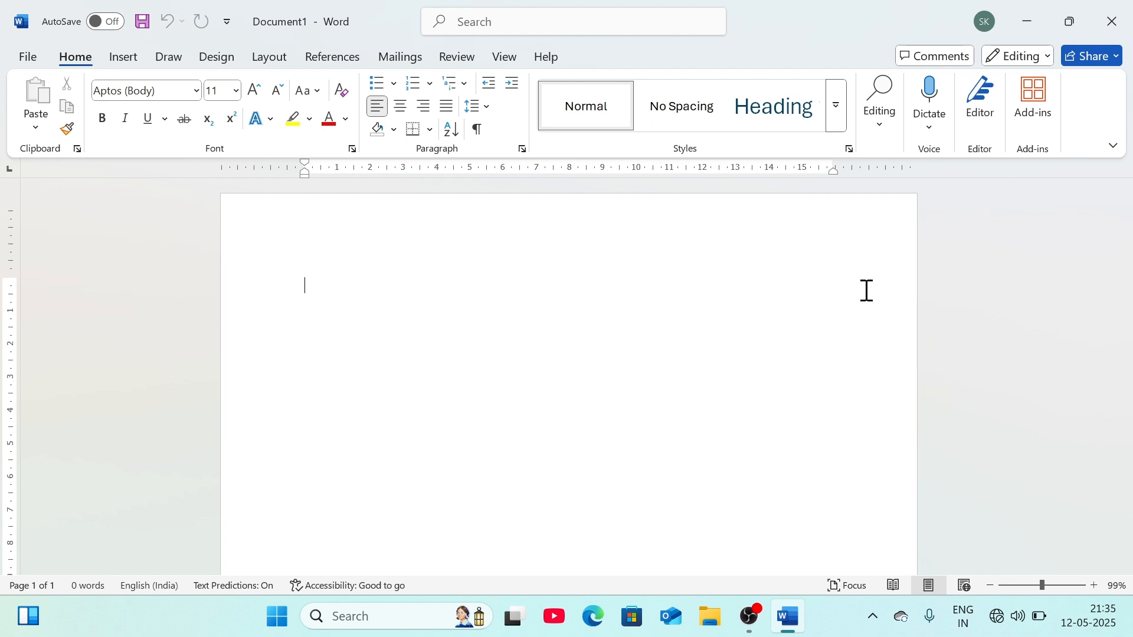
- Generate five sample paragraphs on the blank page with =rand()
text(=rand)
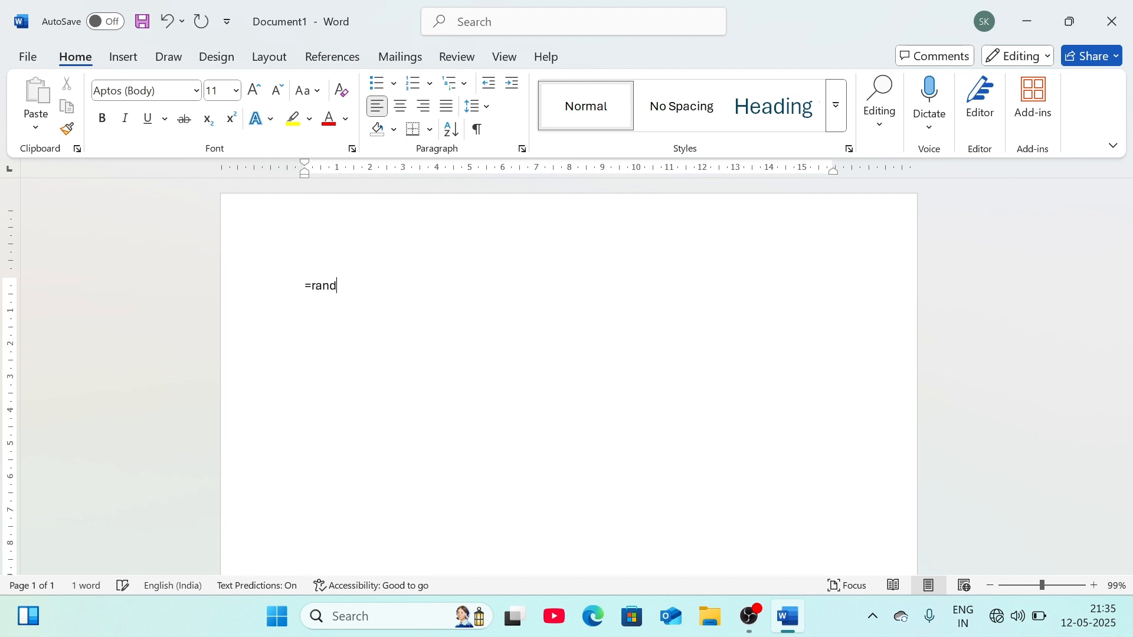
text(())
key(Return)
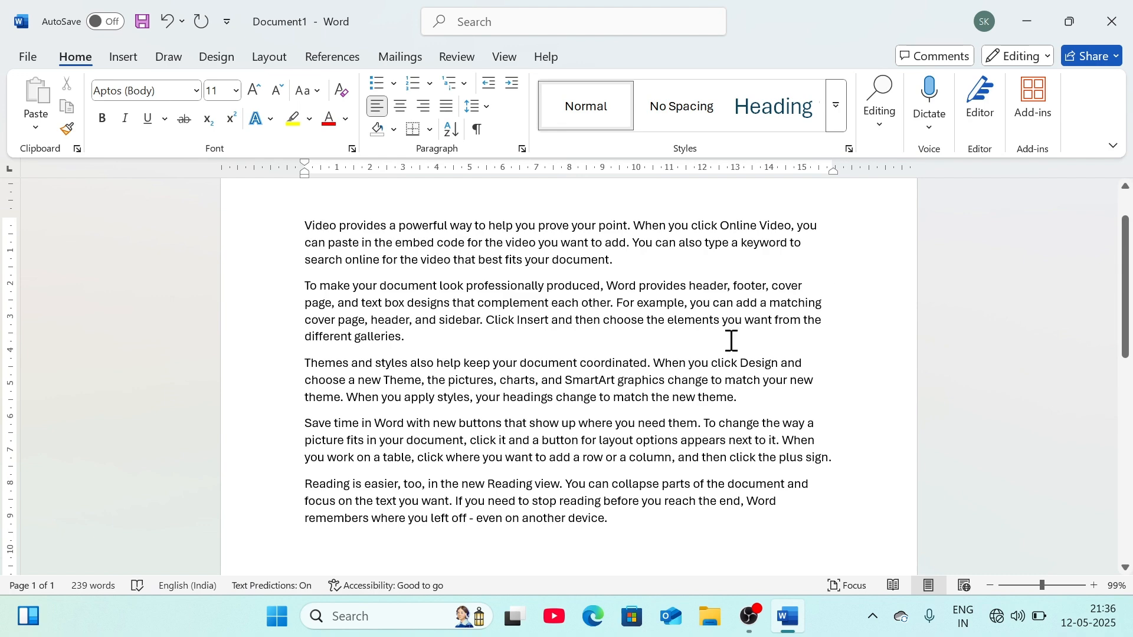
scroll(436, 308, up, 2)
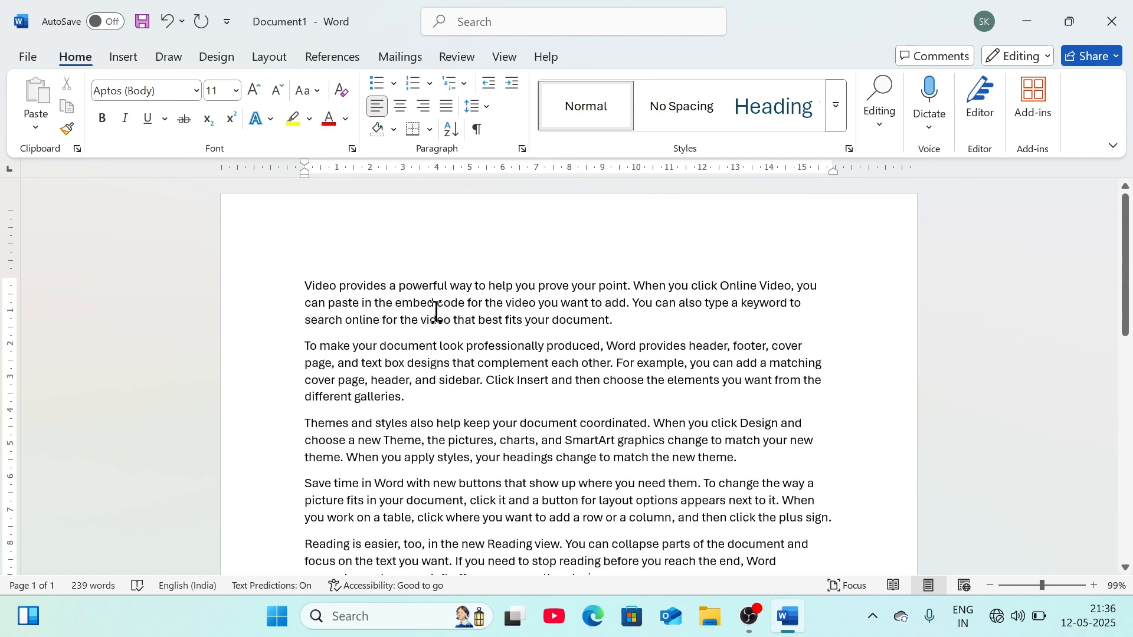
scroll(436, 311, down, 3)
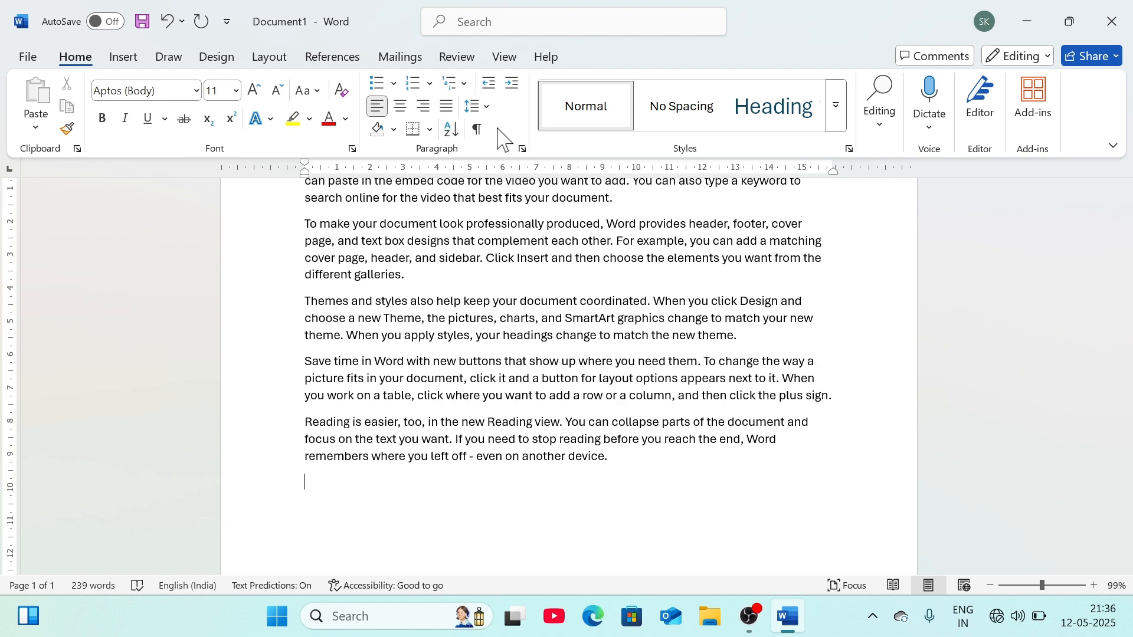
scroll(463, 325, up, 3)
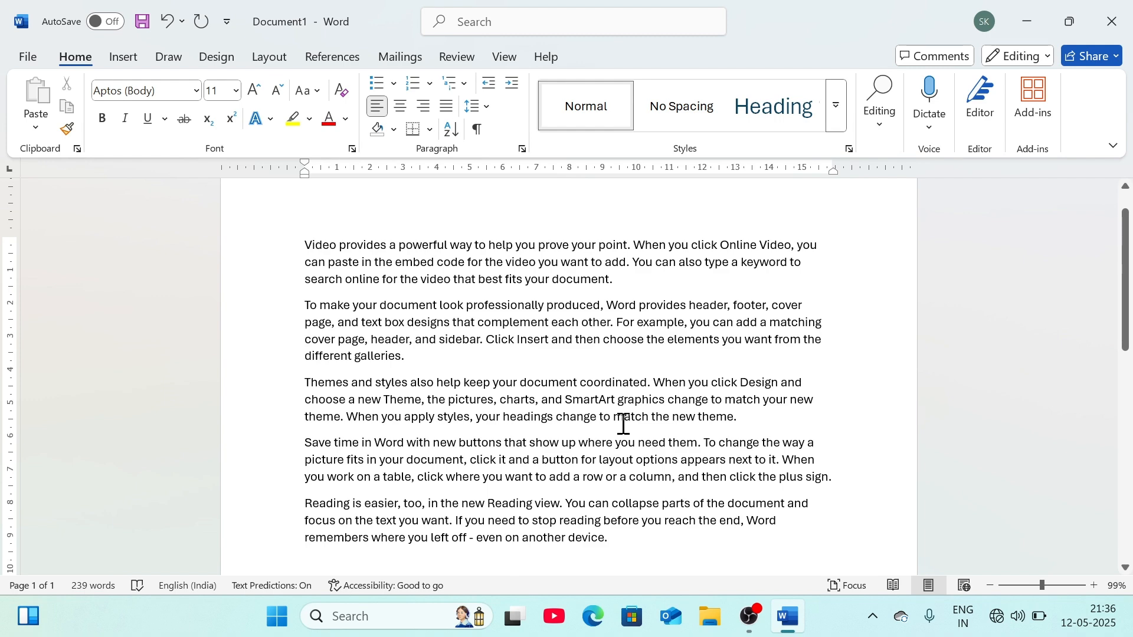
- Select all, cut and undo, then paste a second copy at the end for 478 words
key(ctrl+a)
key(super+c)
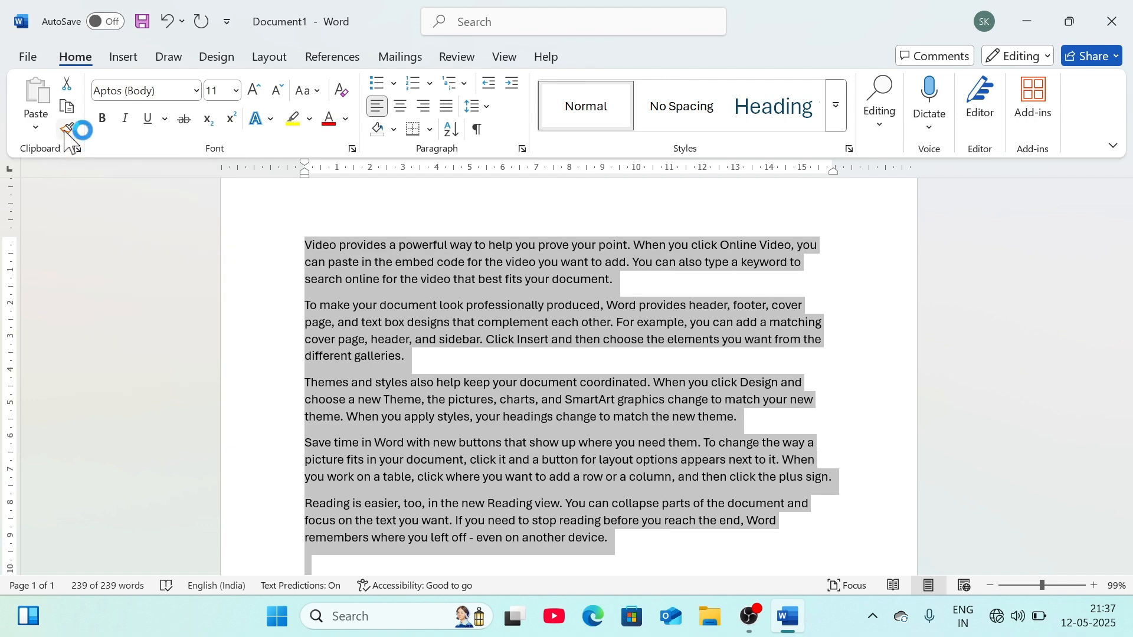
click(66, 84)
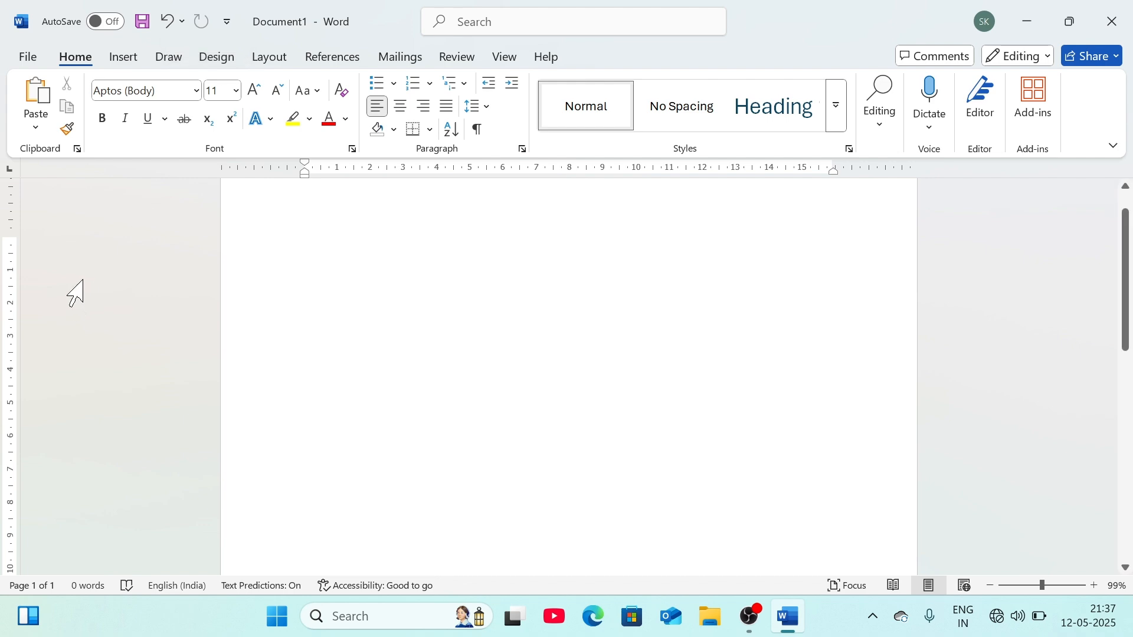
key(ctrl+z)
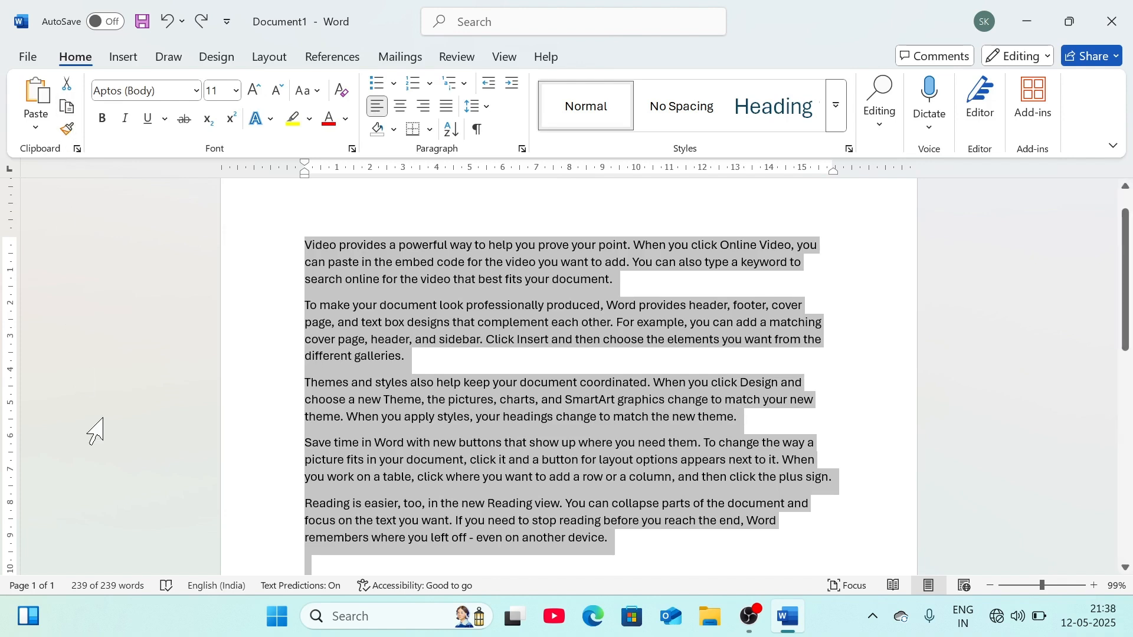
click(320, 564)
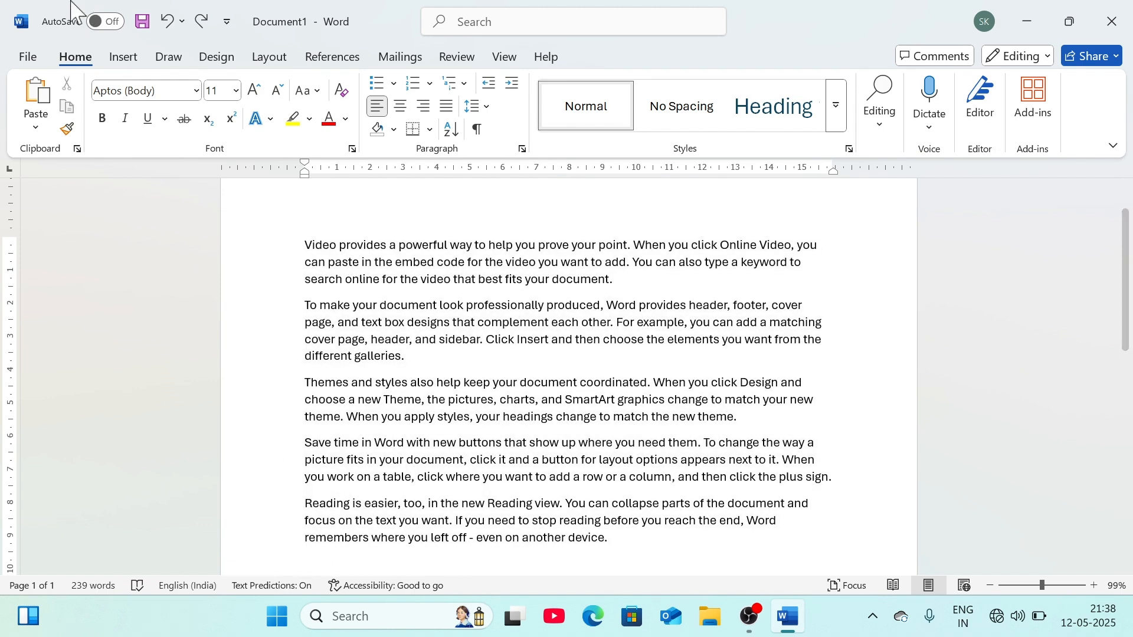
click(35, 94)
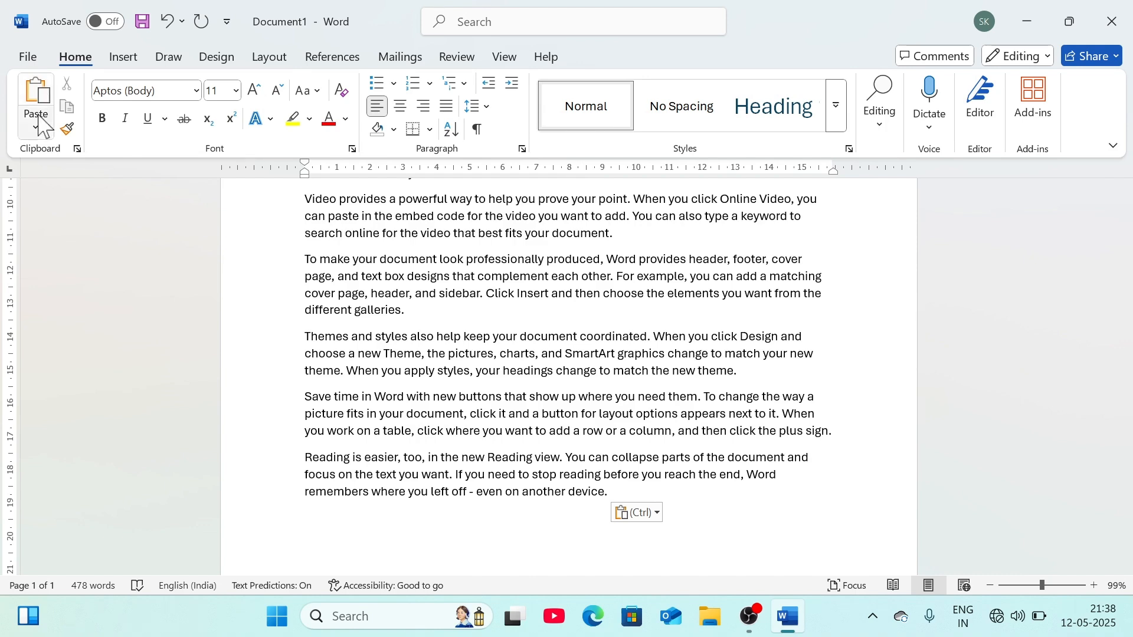
click(77, 150)
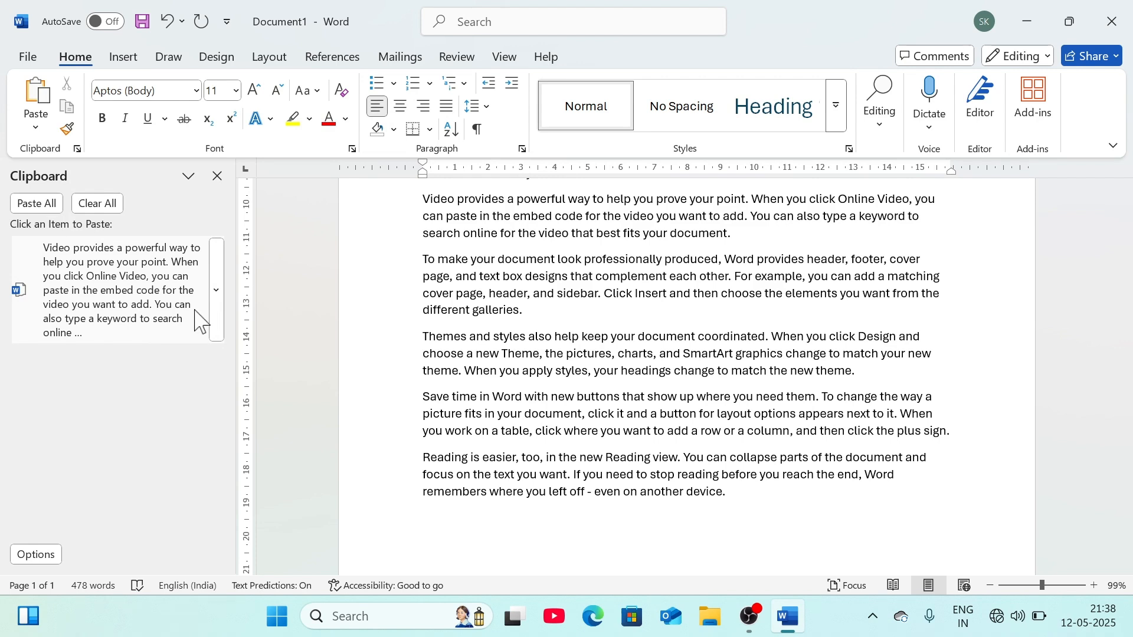
click(189, 176)
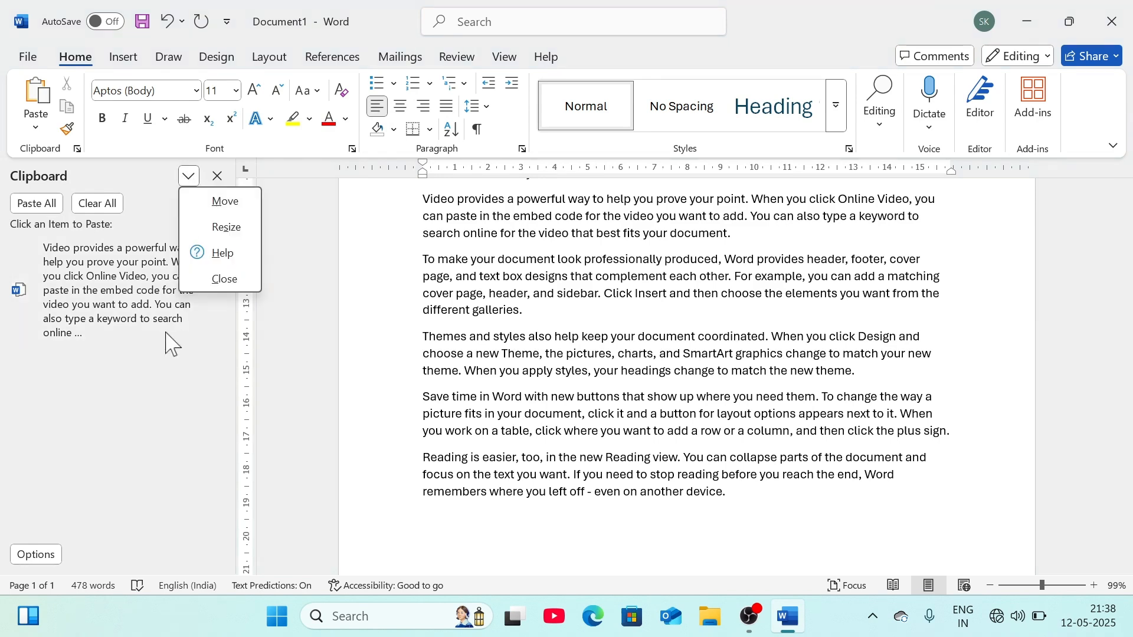
click(30, 559)
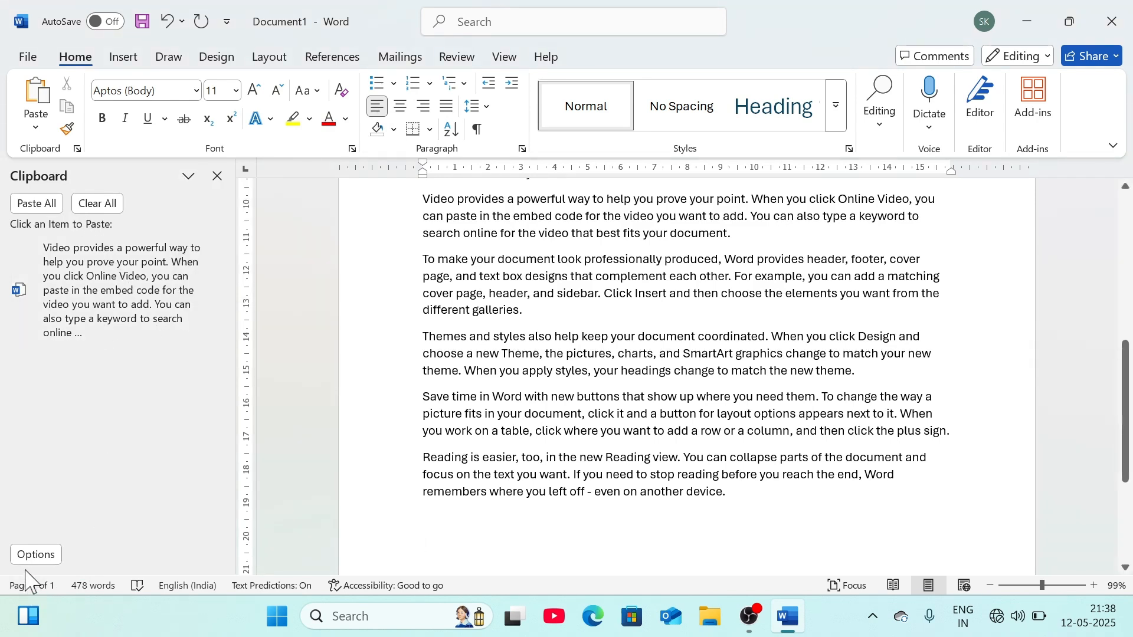
click(30, 557)
click(104, 358)
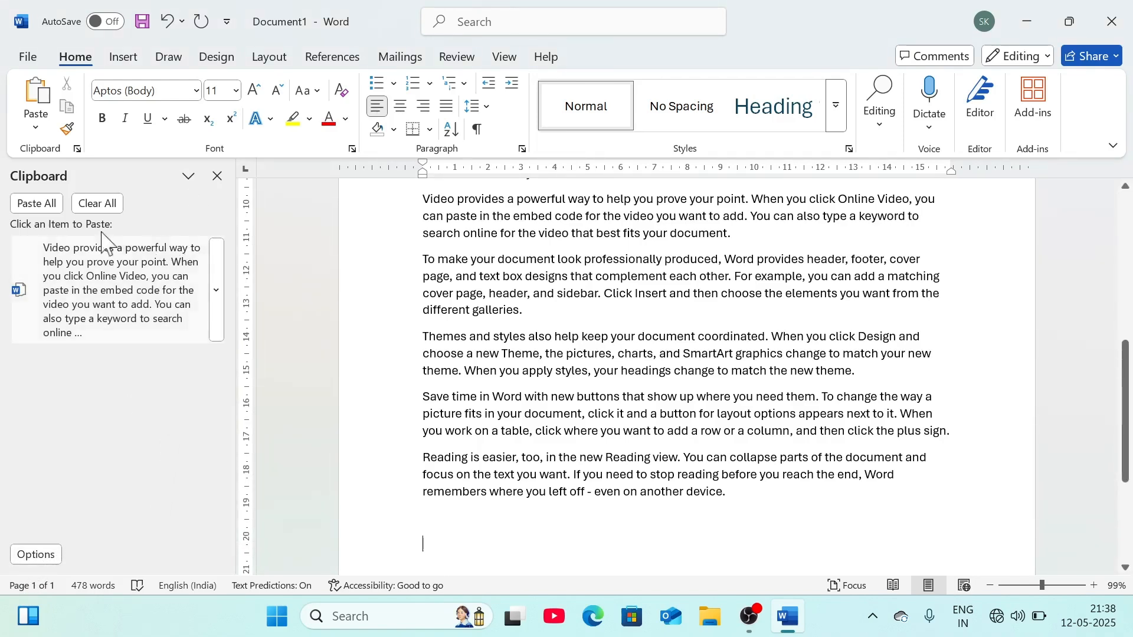
click(47, 125)
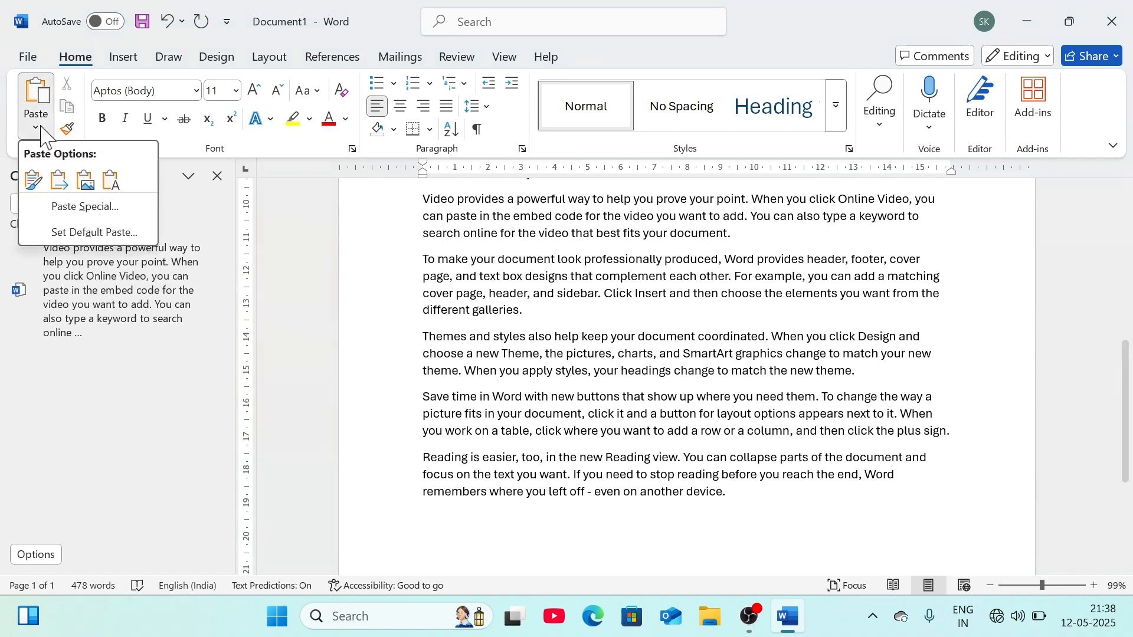
click(129, 357)
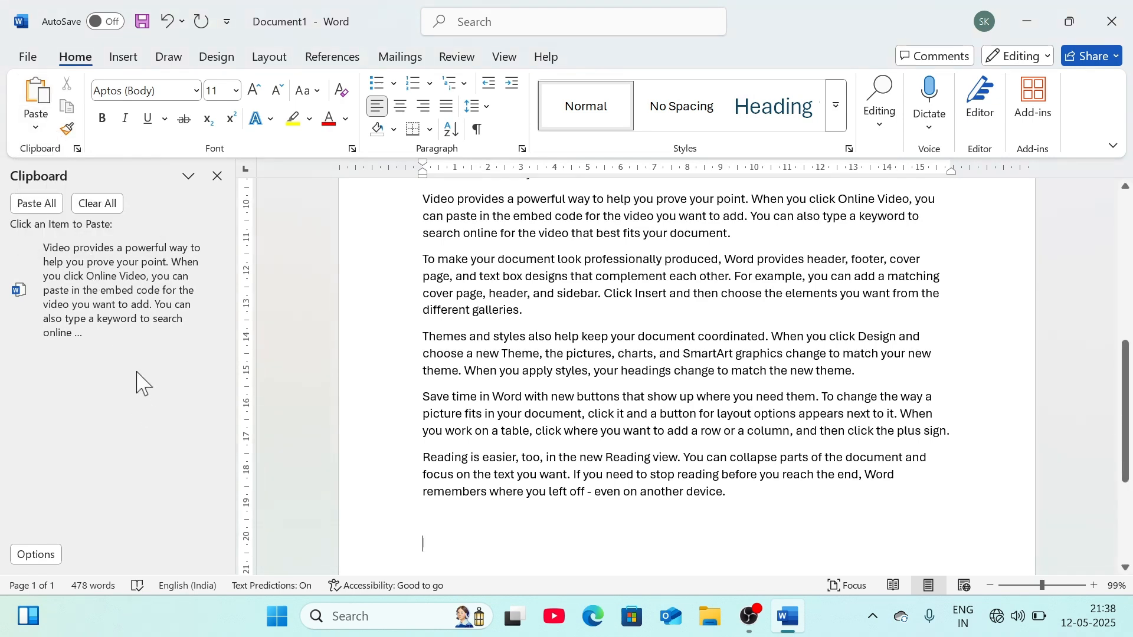
click(215, 289)
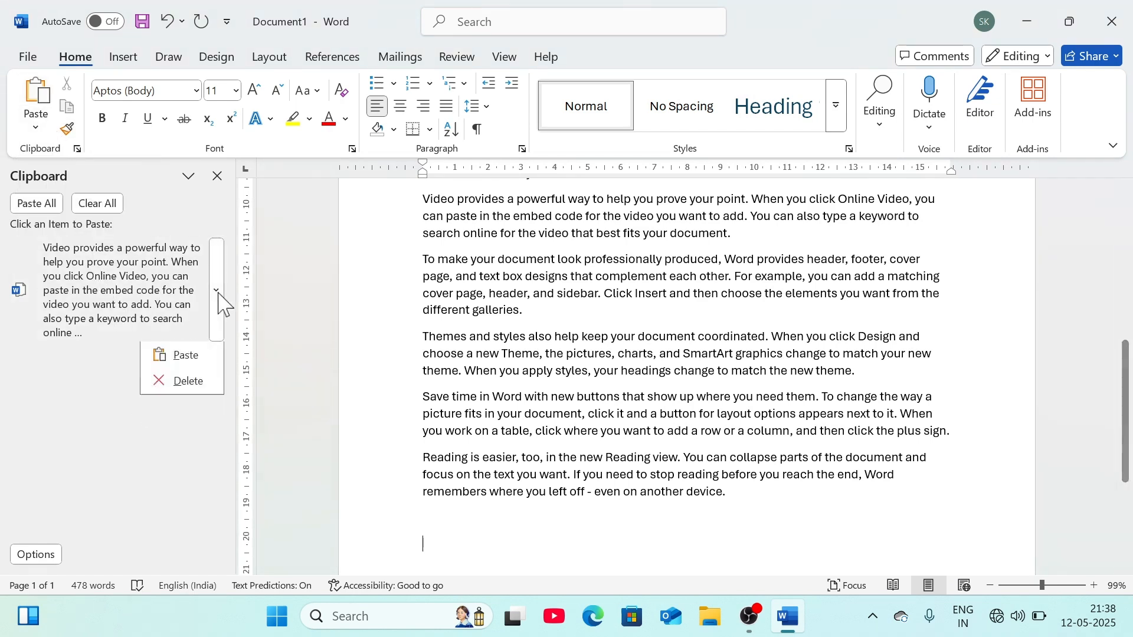
click(187, 357)
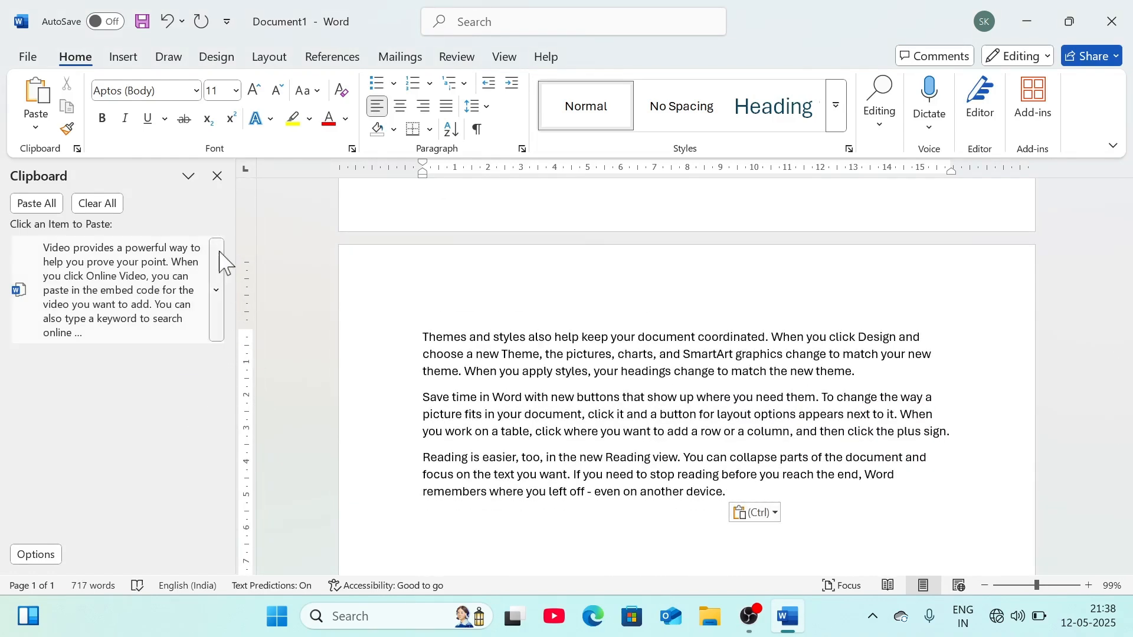
click(189, 176)
click(201, 352)
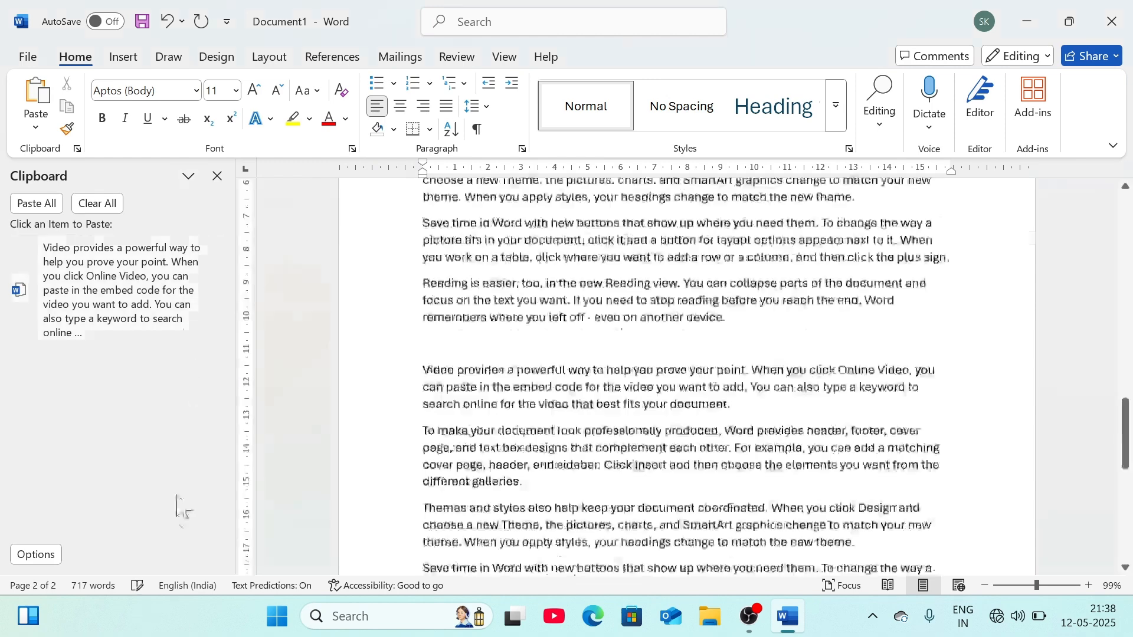
click(36, 554)
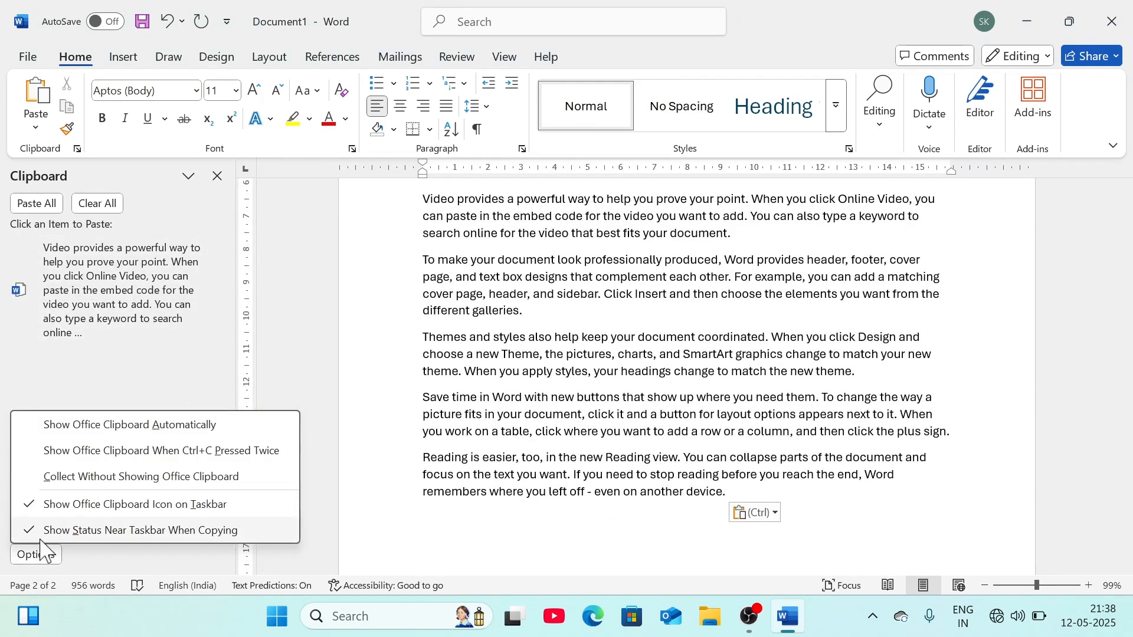
click(78, 353)
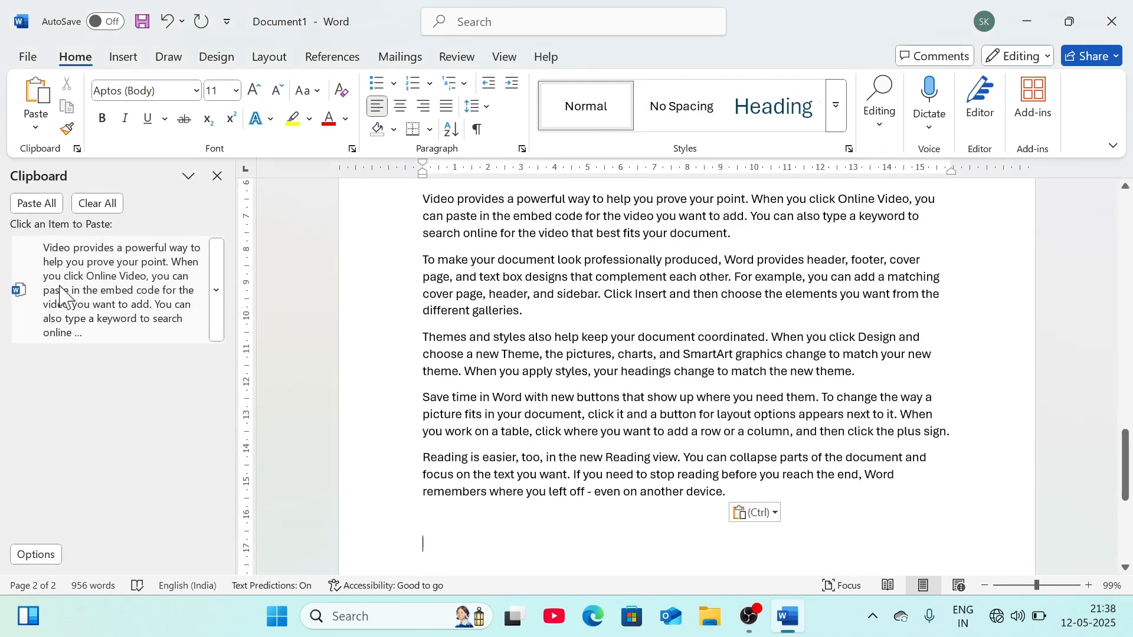
click(36, 205)
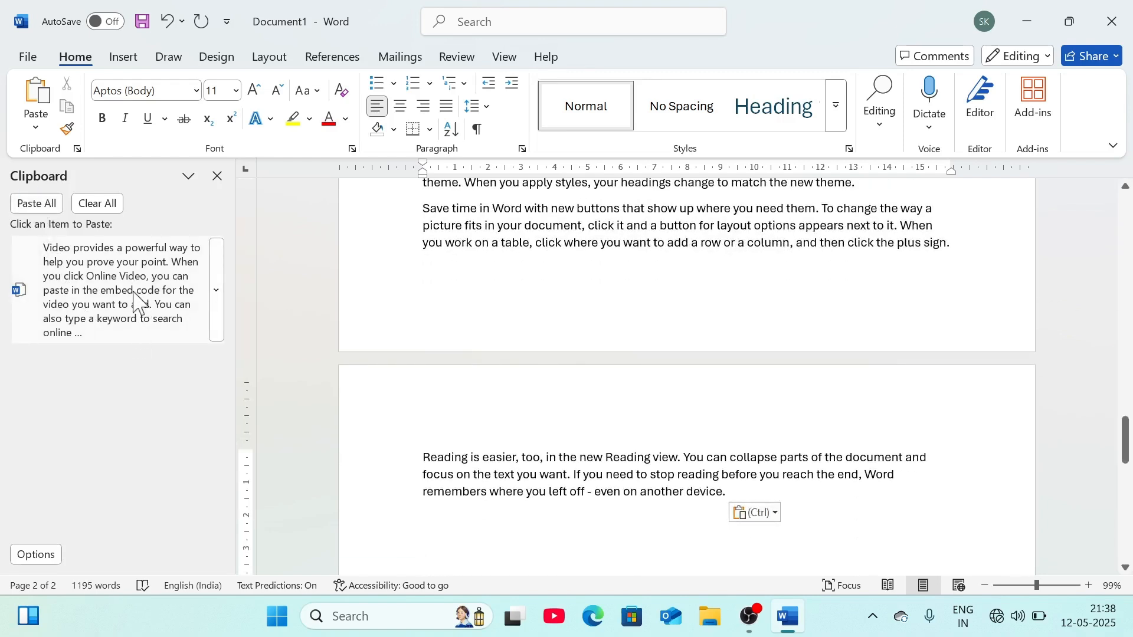
click(97, 203)
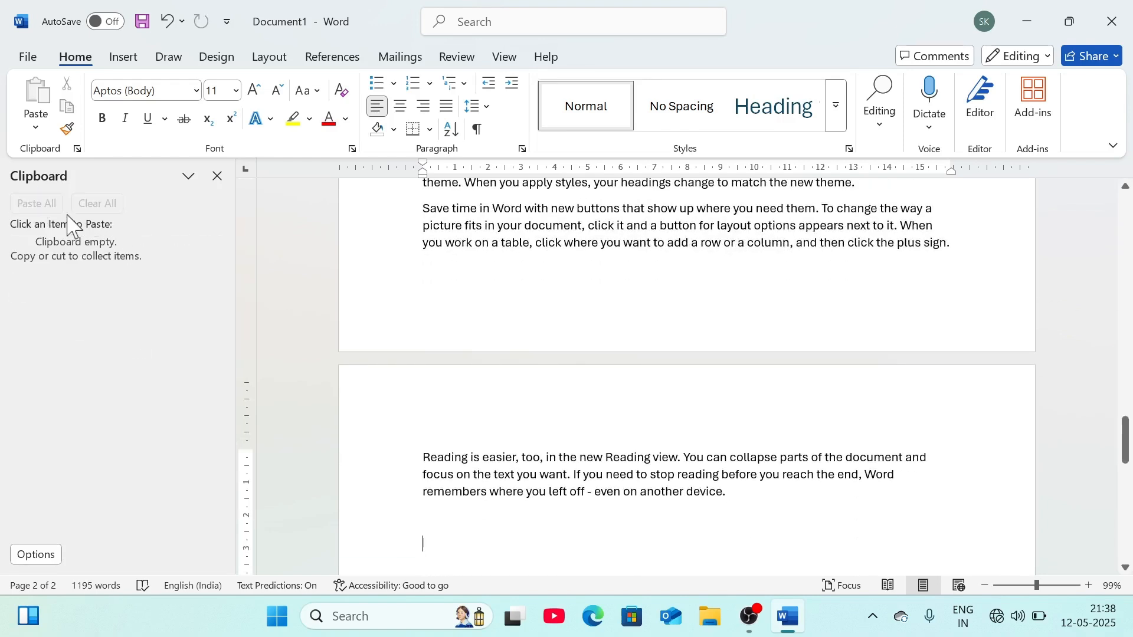
click(188, 176)
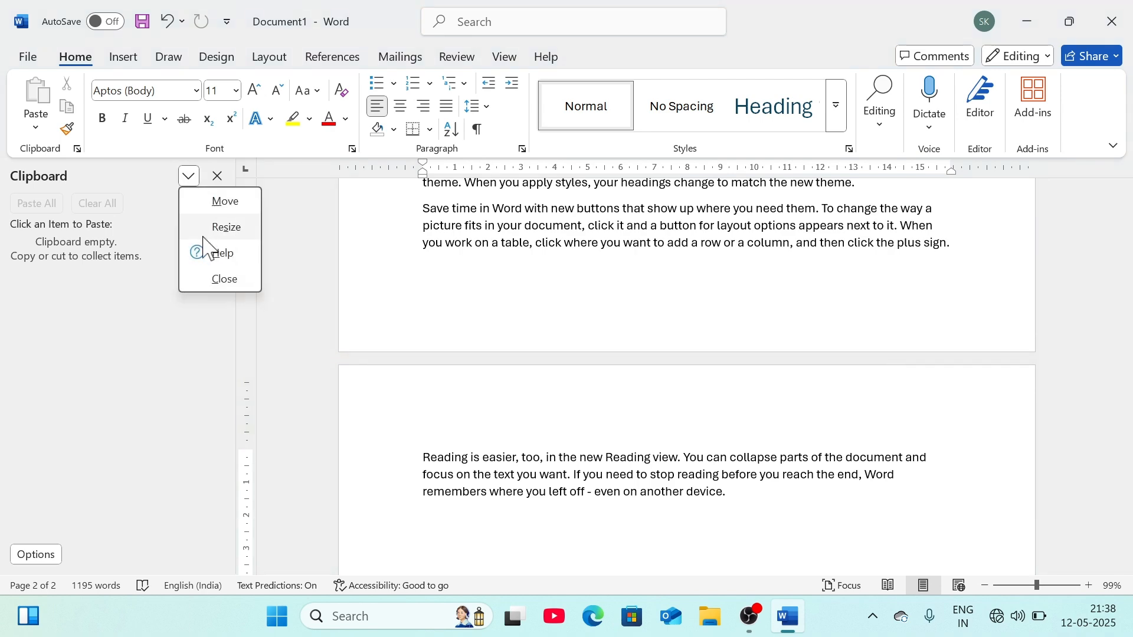
click(157, 328)
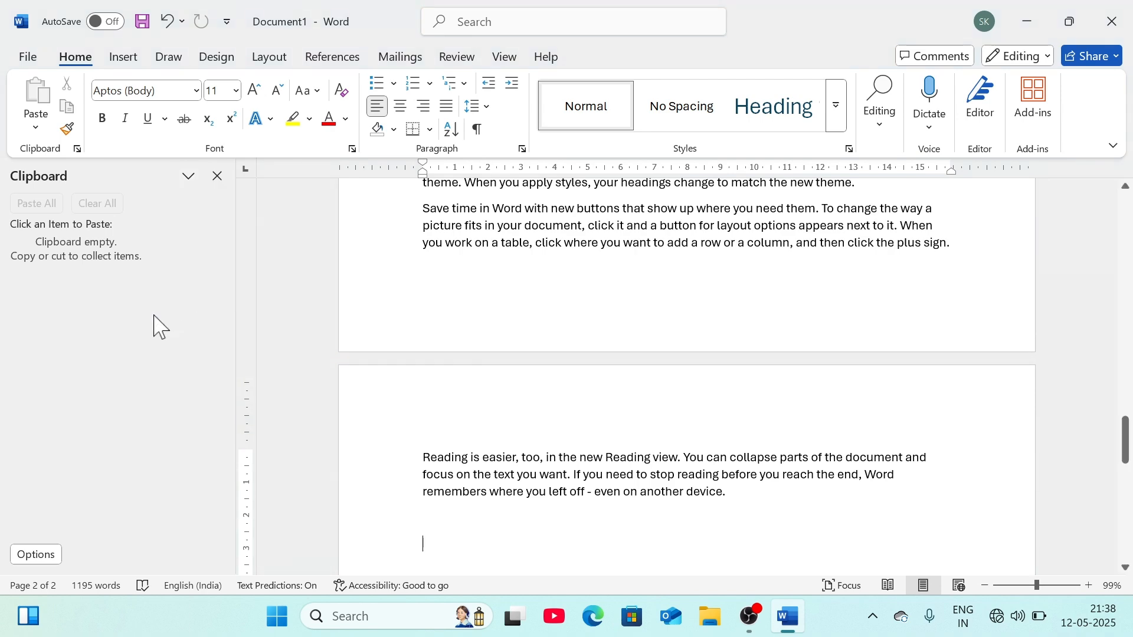
click(218, 176)
scroll(76, 373, up, 12)
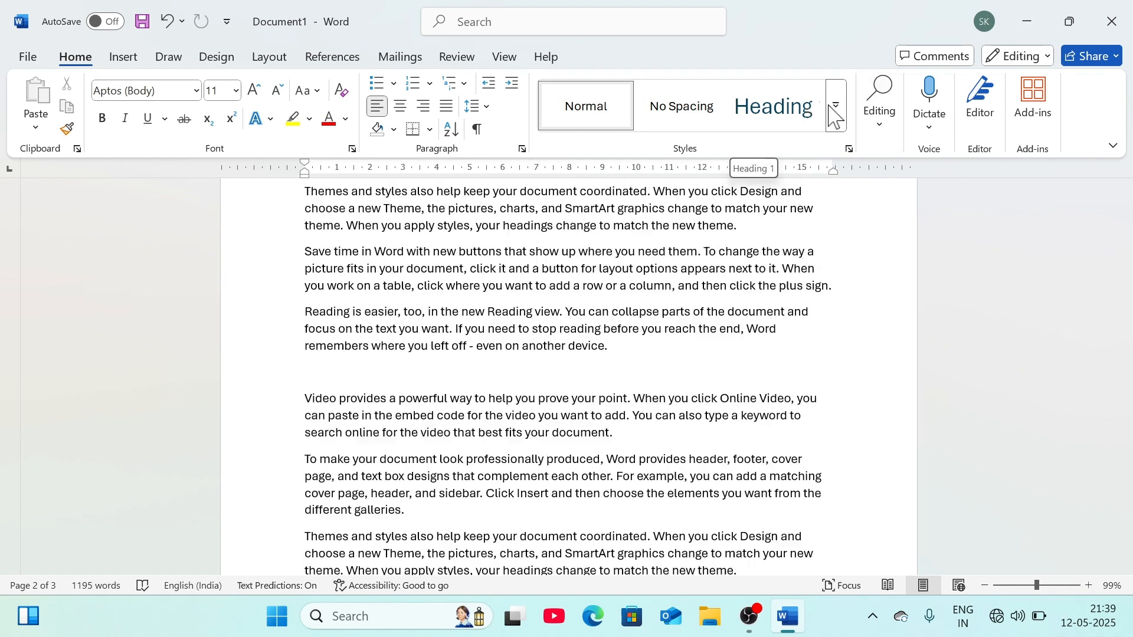
- Run winword from the Run dialog to open blank Document2, dismissing the energy saver notice
click(1036, 26)
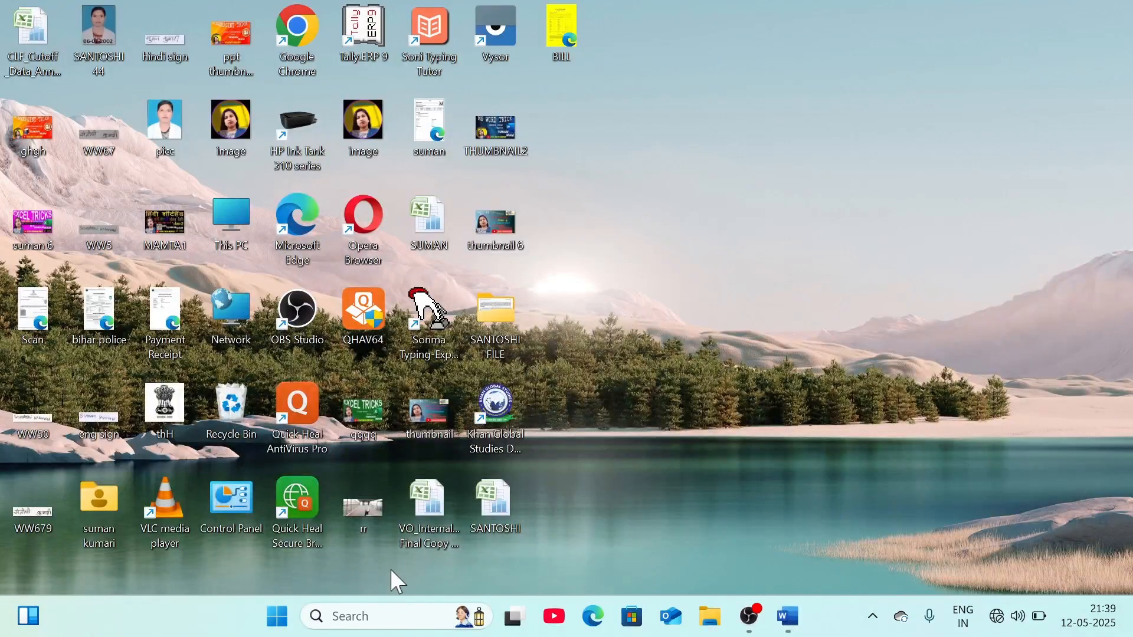
key(super+r)
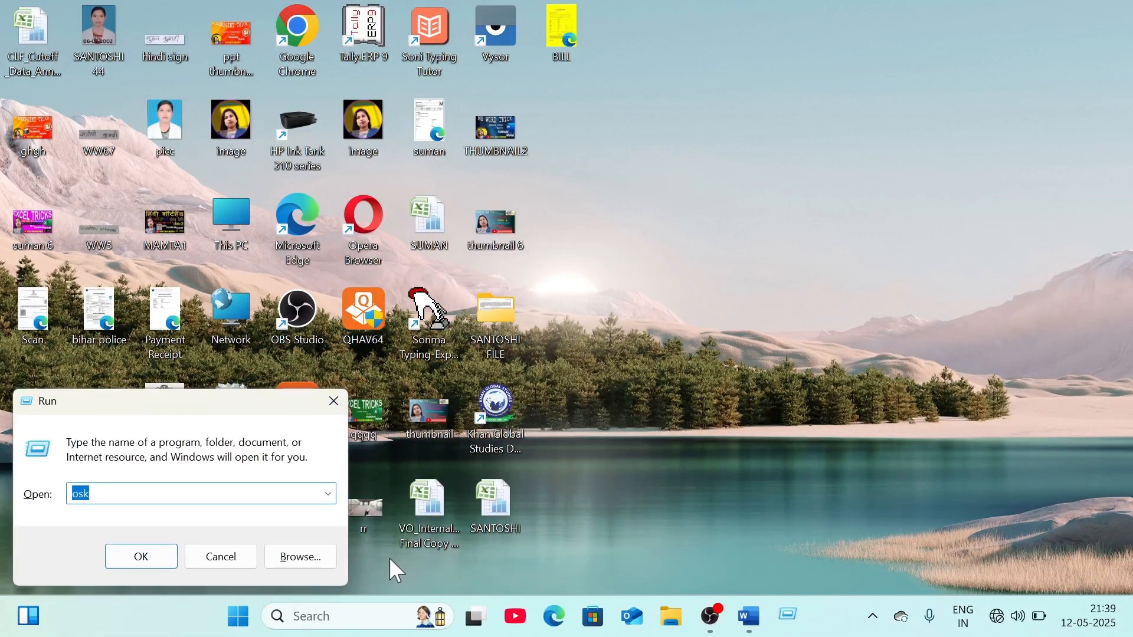
click(328, 493)
click(83, 543)
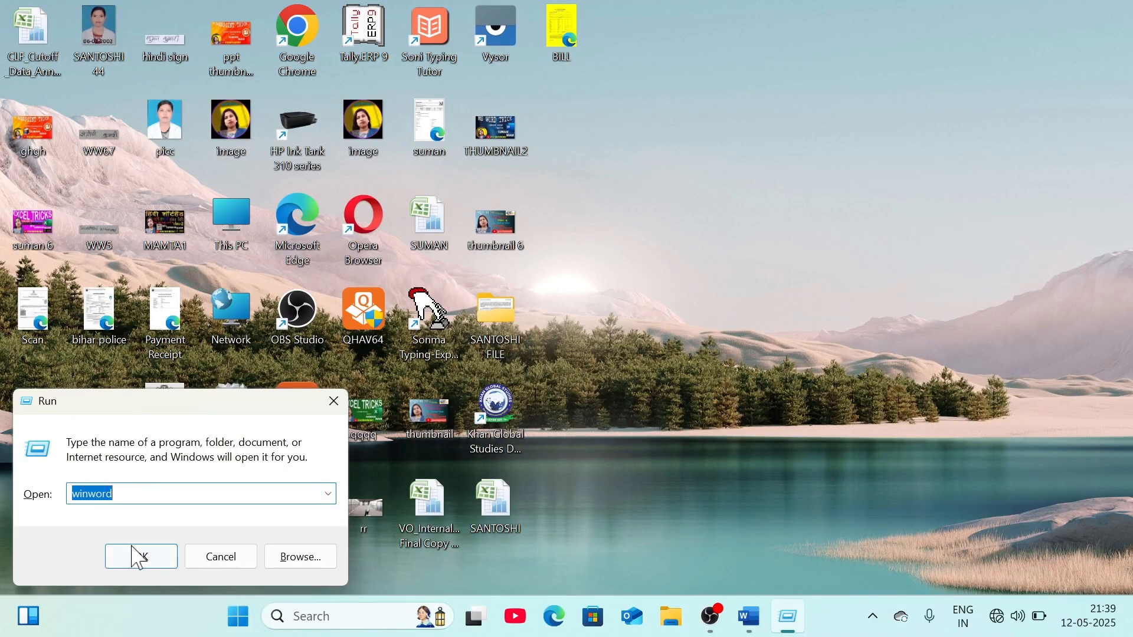
click(143, 557)
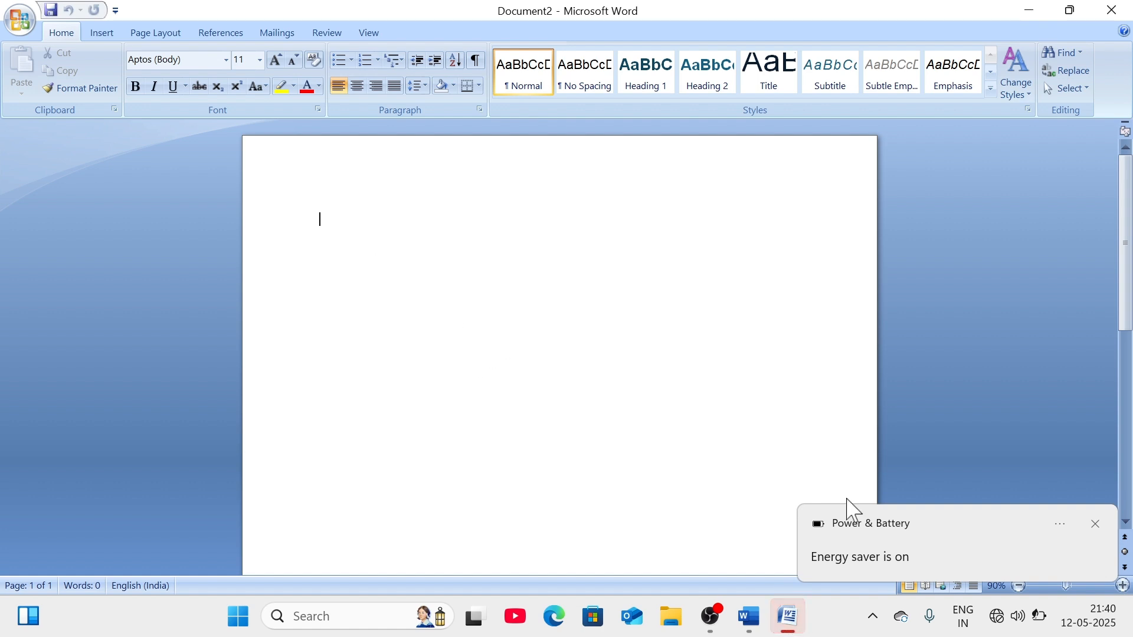
click(1095, 525)
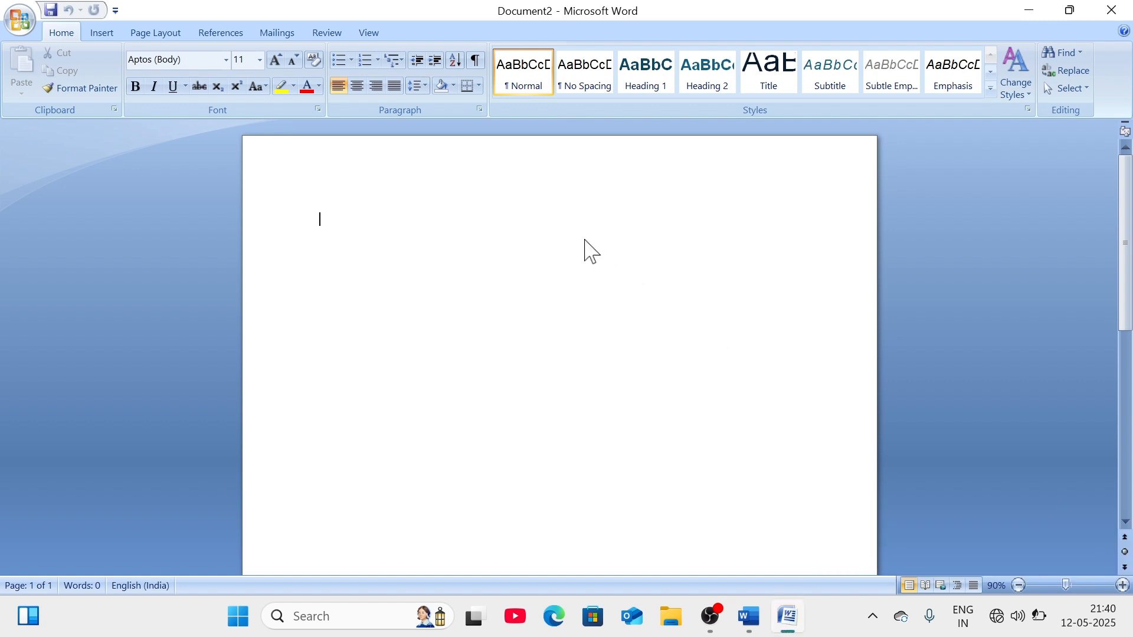
- Type a short name, cut and paste it back, then cut everything to leave the page blank
text(sub)
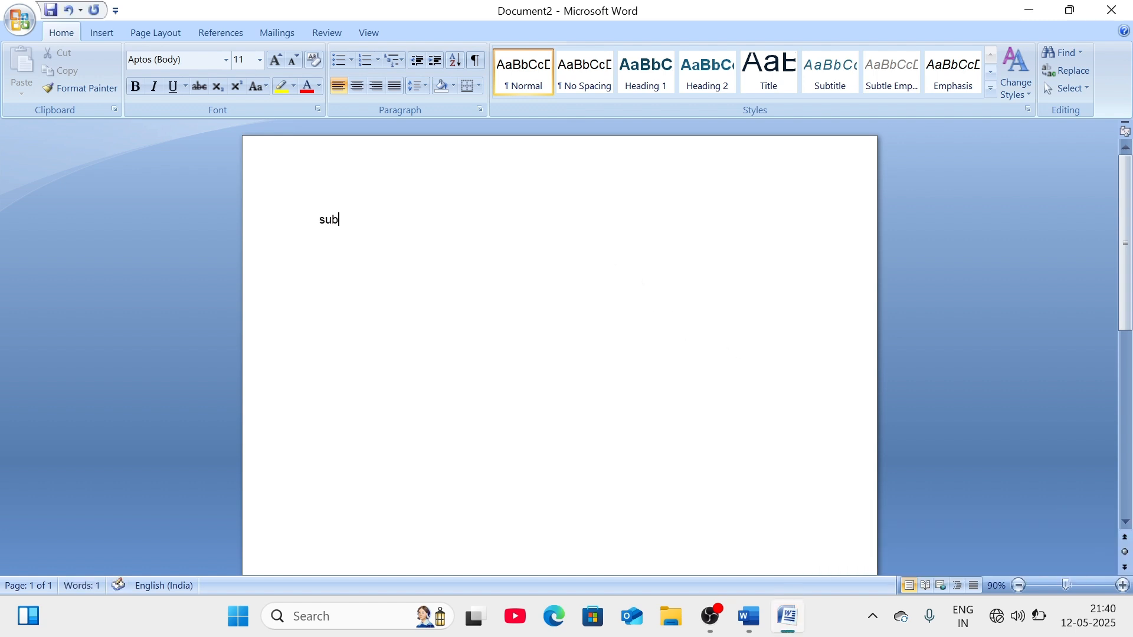
text(naina)
double_click(373, 224)
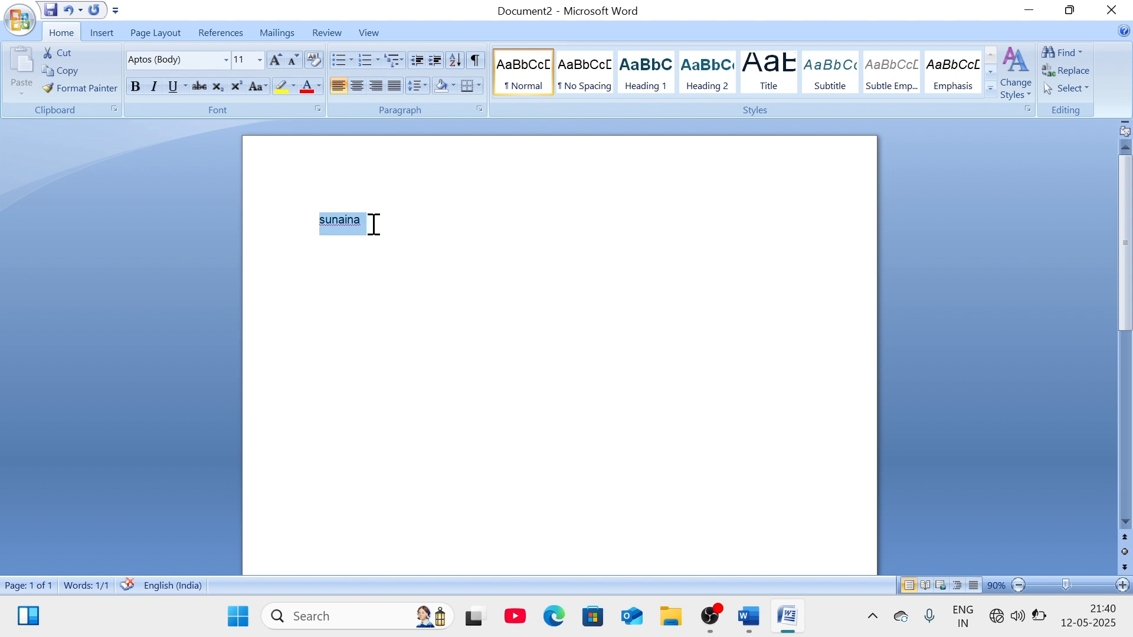
key(ctrl+x)
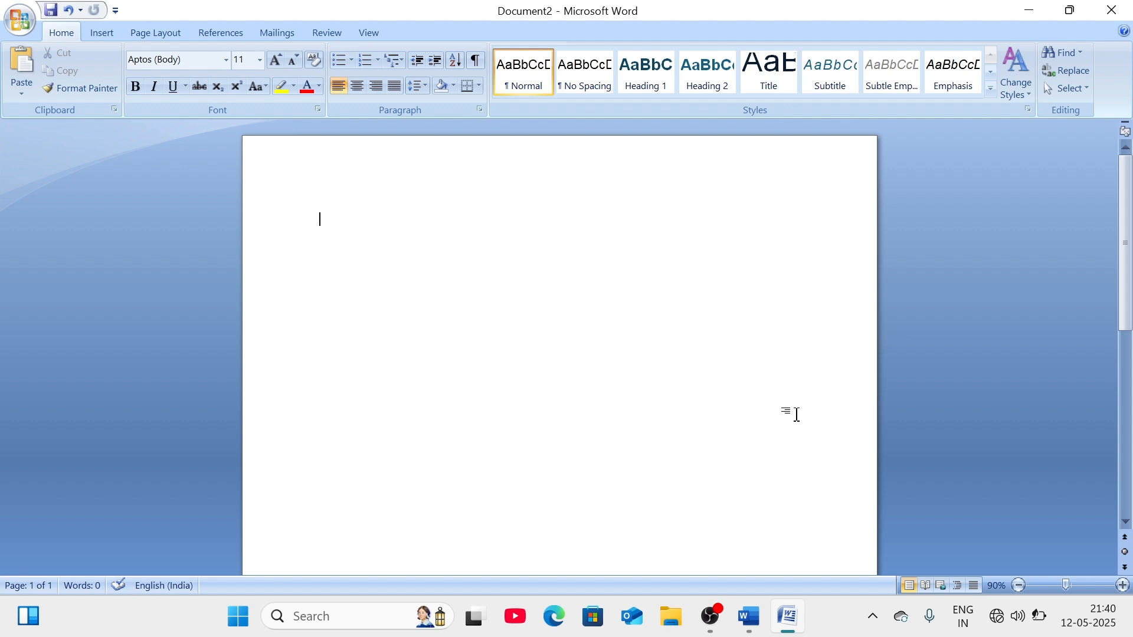
key(ctrl+v)
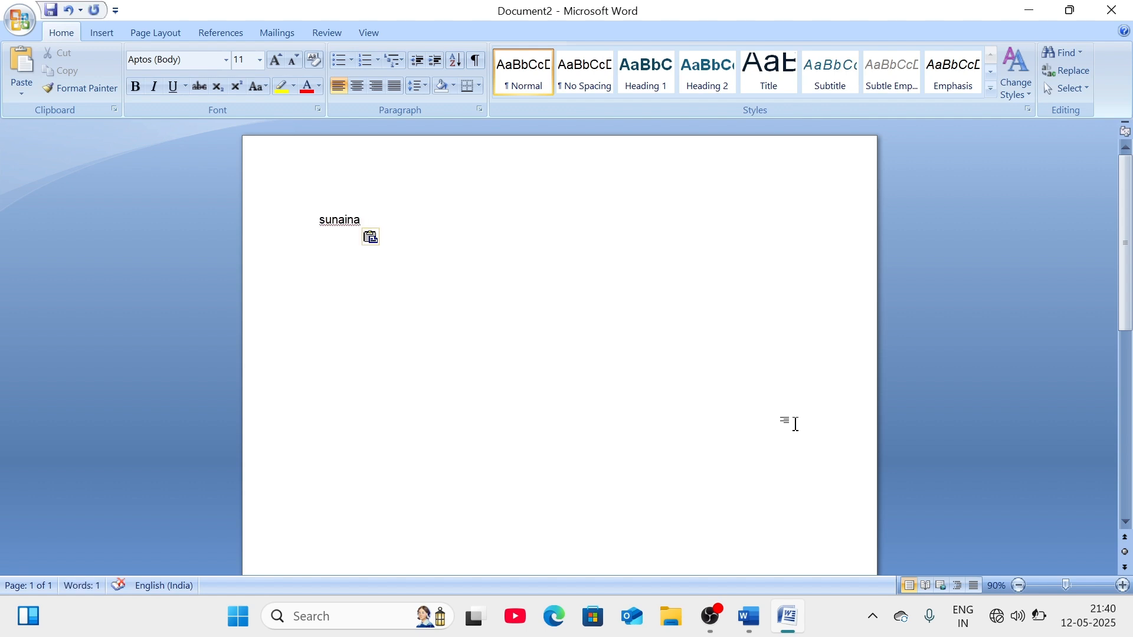
key(ctrl+a)
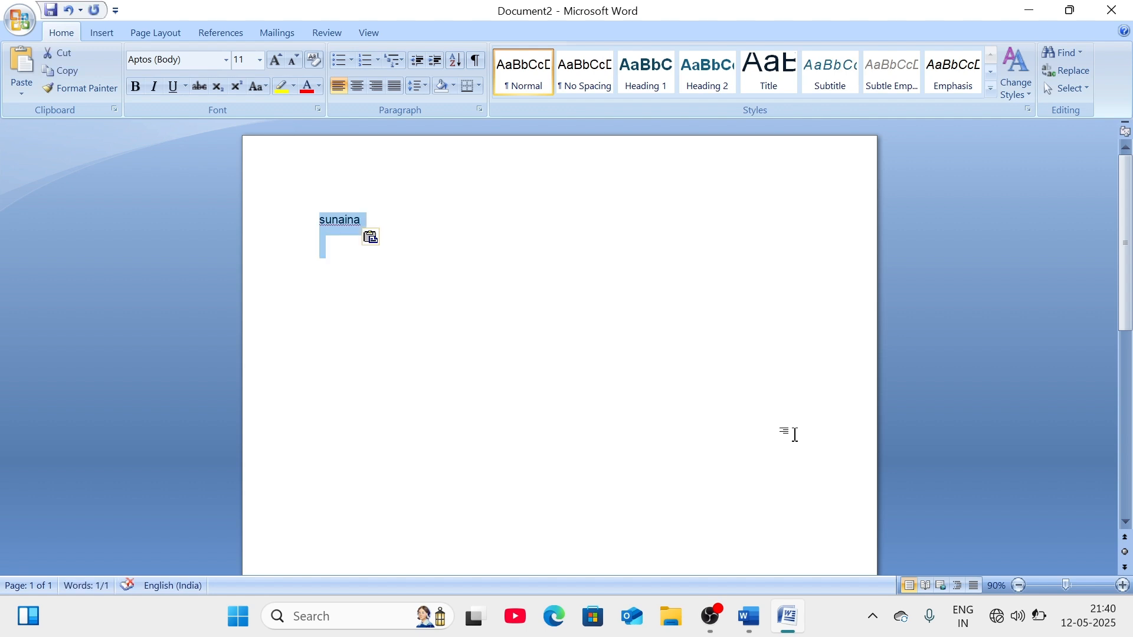
key(ctrl+x)
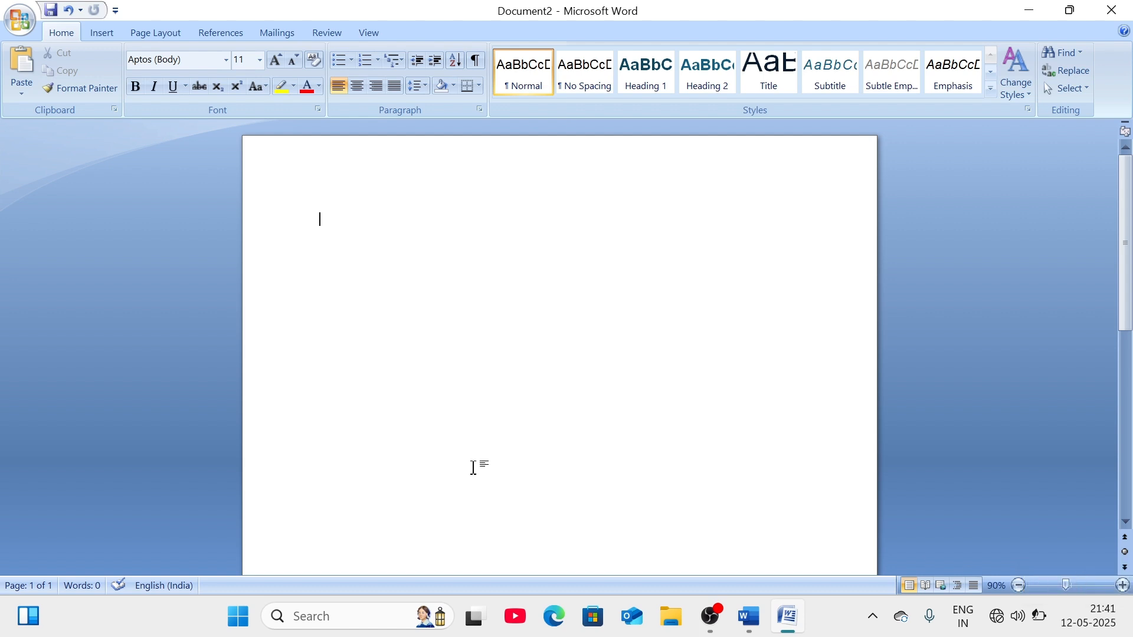
- Show the Clipboard pane and view the stored name's options without pasting it
click(114, 109)
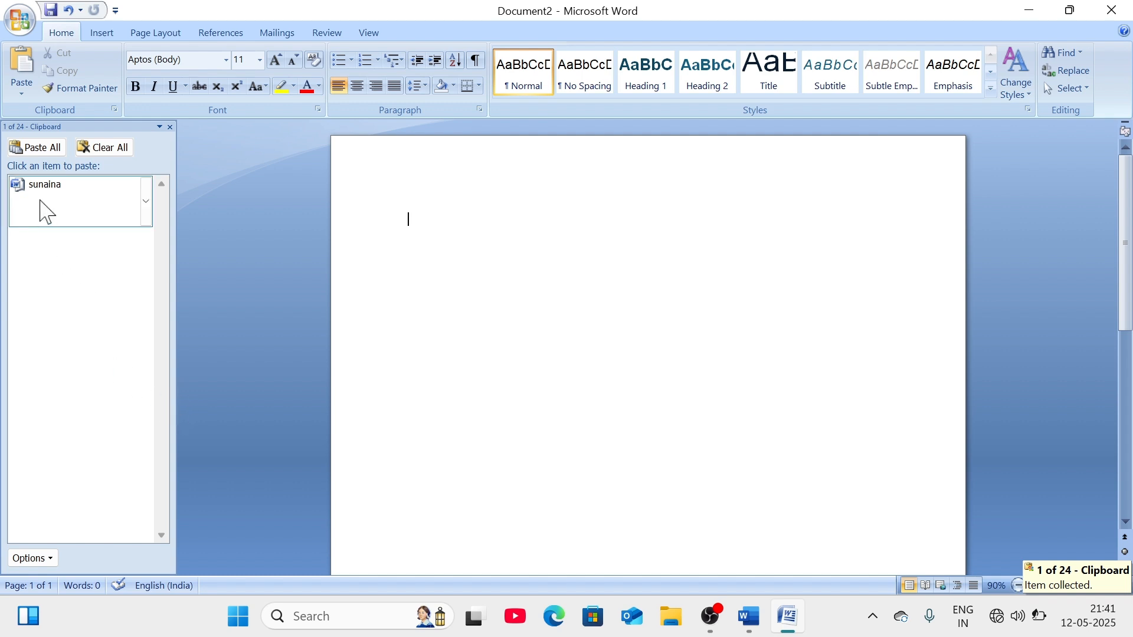
click(146, 203)
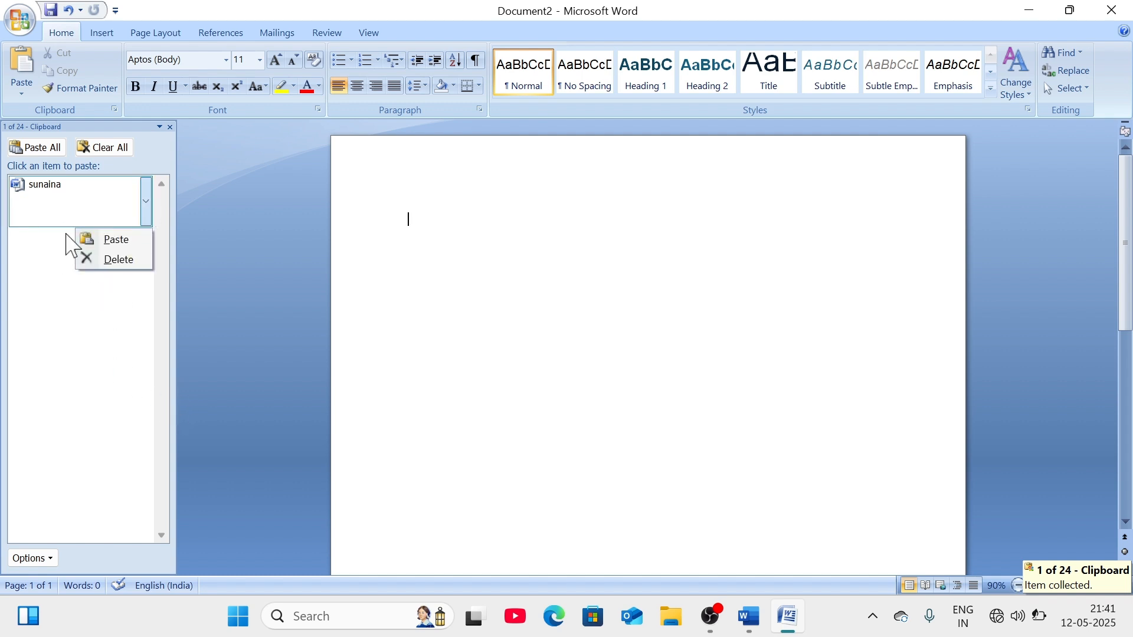
click(45, 310)
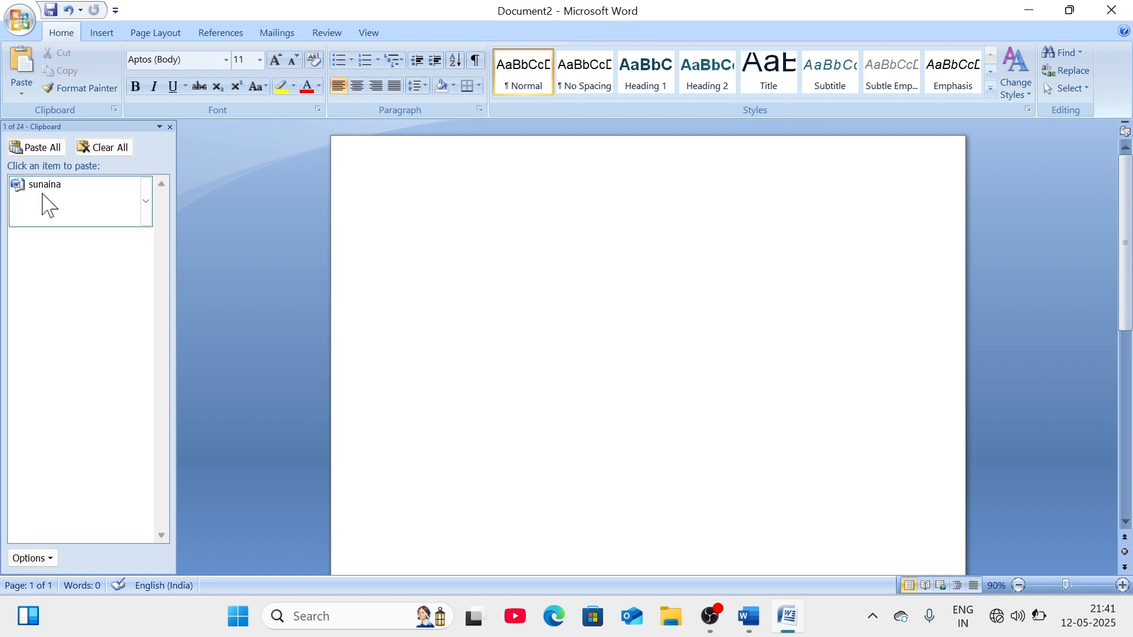
click(380, 246)
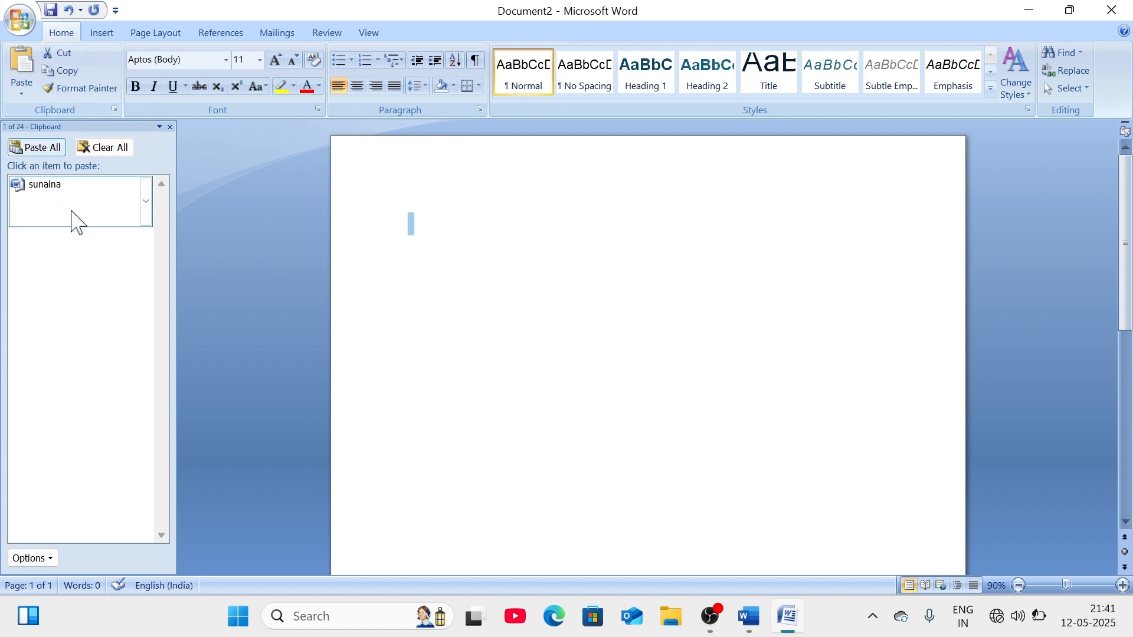
click(503, 226)
- Type a second name, cut it to the clipboard, and paste all collected items
text(s)
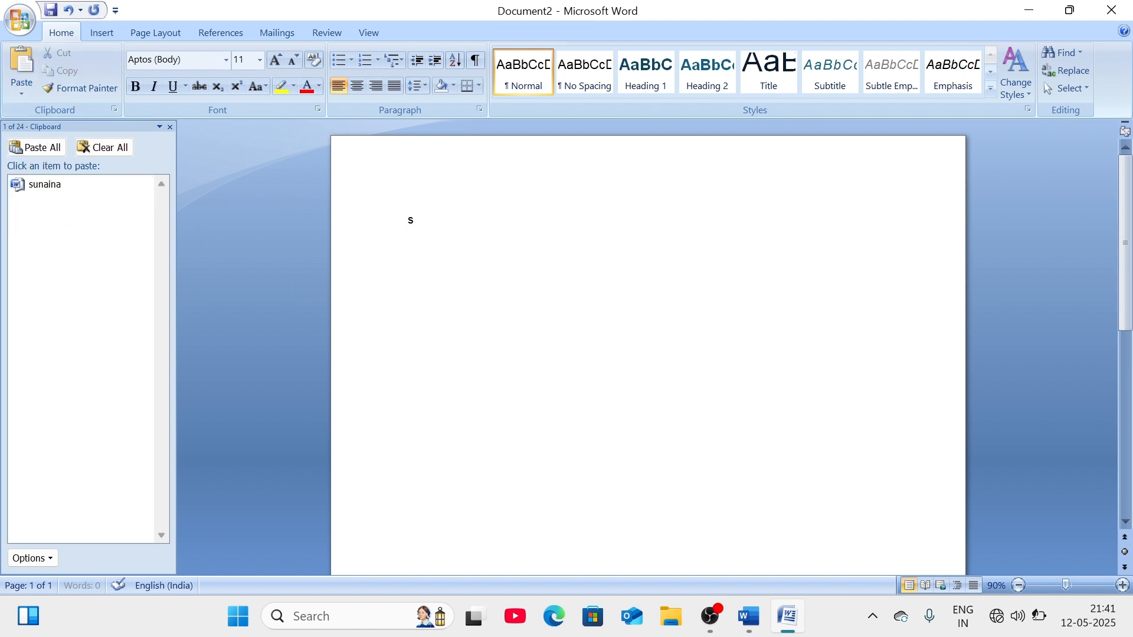
text(uman)
key(ctrl+a)
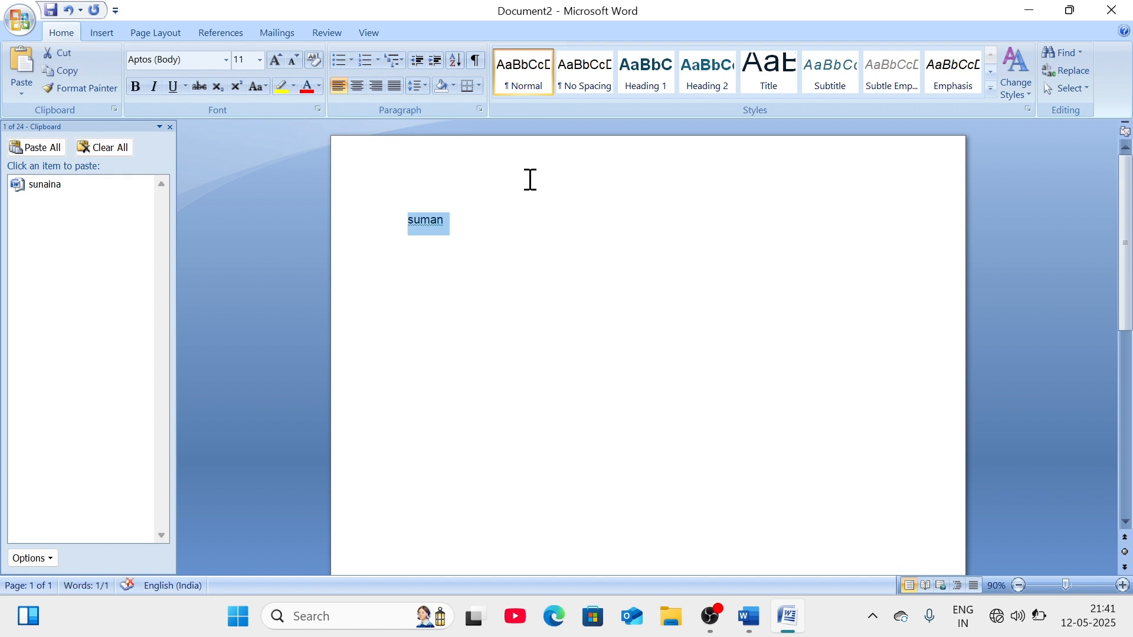
key(ctrl+x)
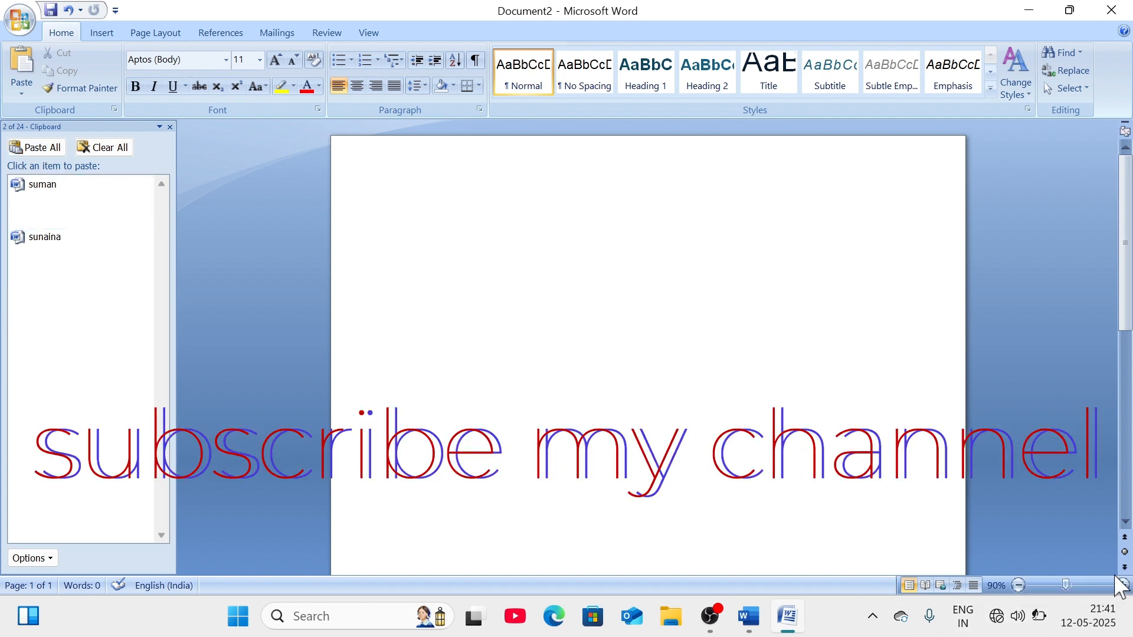
click(52, 148)
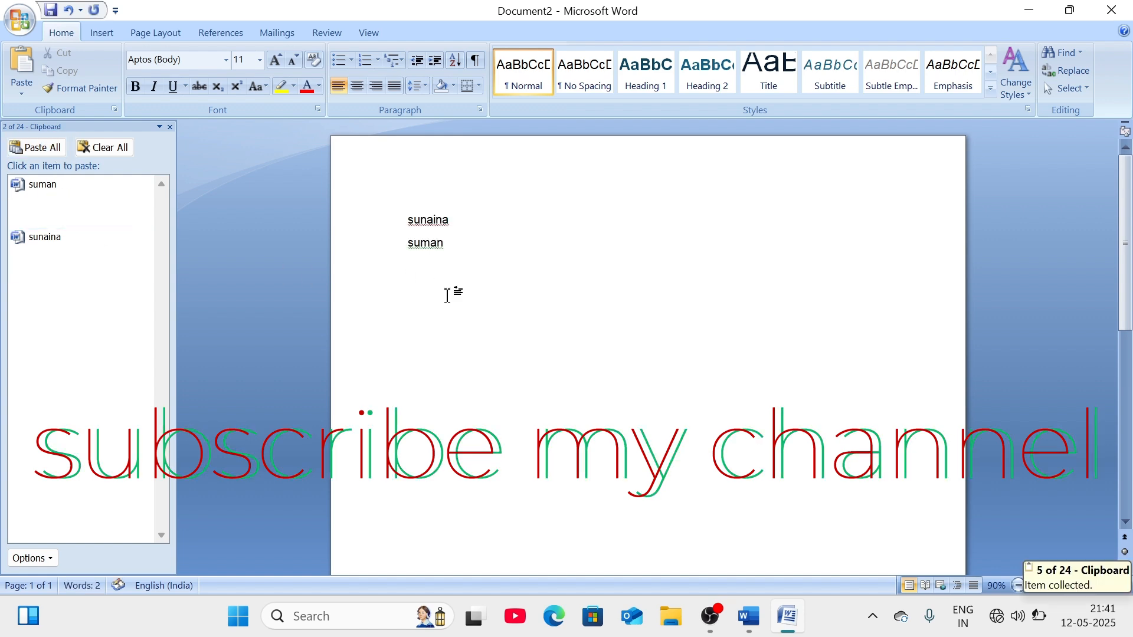
- Paste all clipboard items three more times, then minimize Document2
click(41, 149)
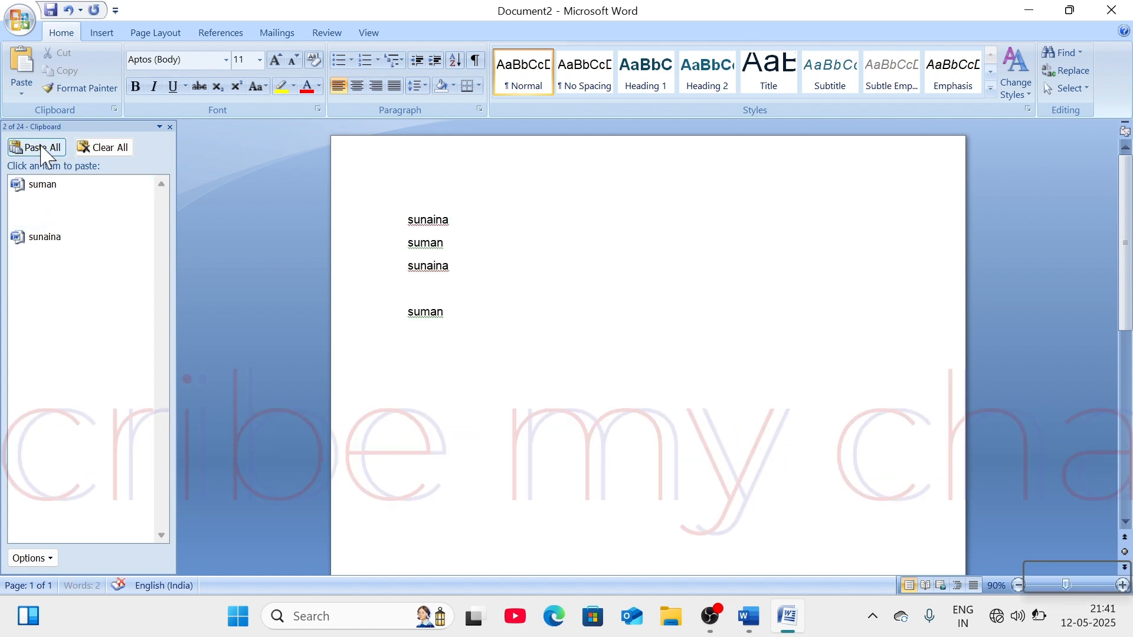
click(41, 148)
click(40, 152)
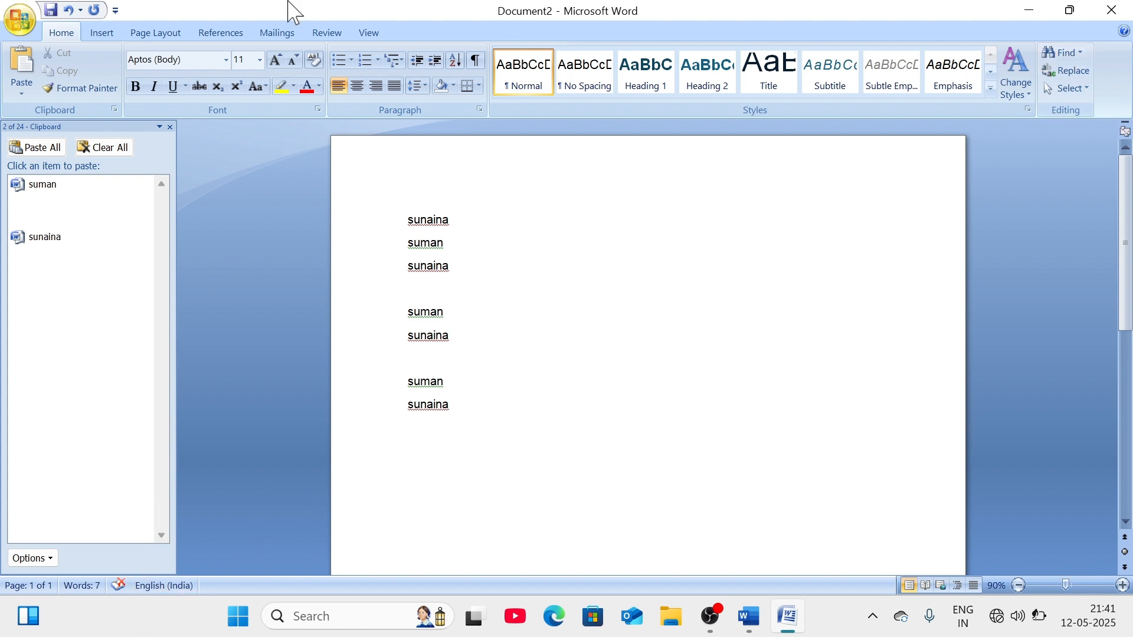
click(1029, 12)
- Restore Document1 from the taskbar and select the phrase 'Video provides a powerful way to'
click(747, 617)
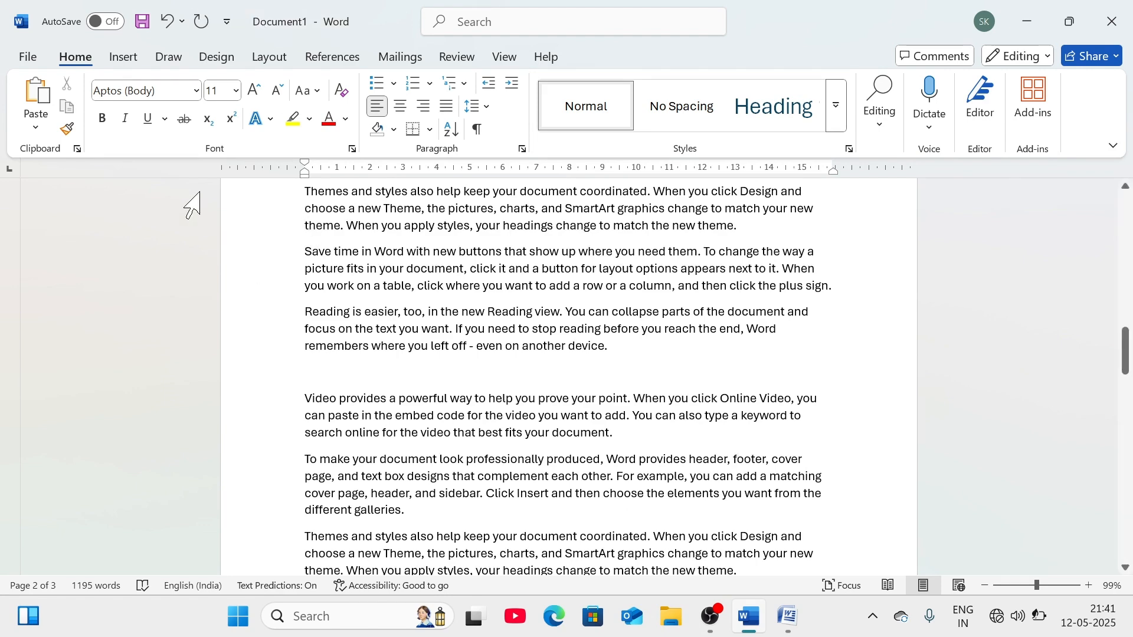
scroll(643, 324, up, 4)
scroll(645, 324, down, 4)
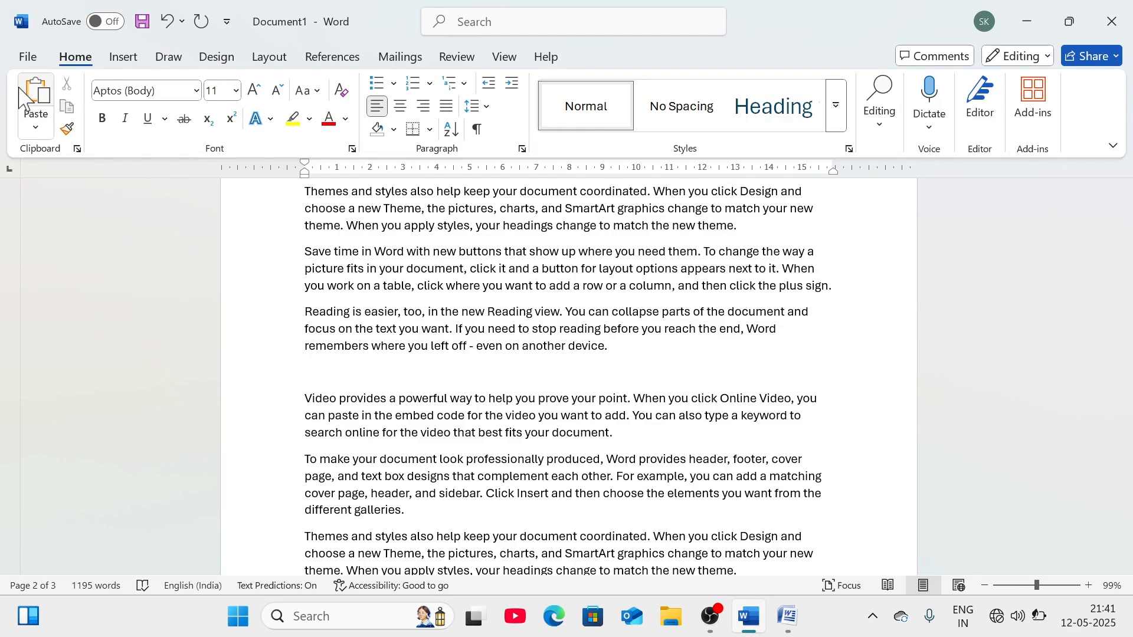
scroll(486, 301, up, 15)
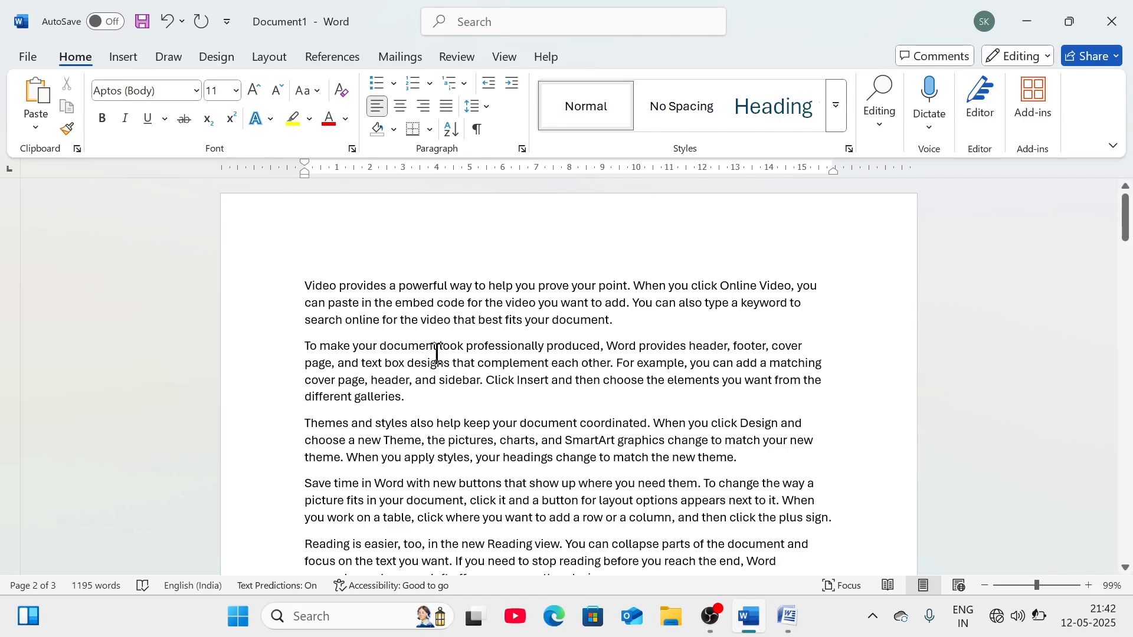
scroll(435, 354, down, 5)
scroll(443, 357, up, 3)
drag(488, 293, 311, 289)
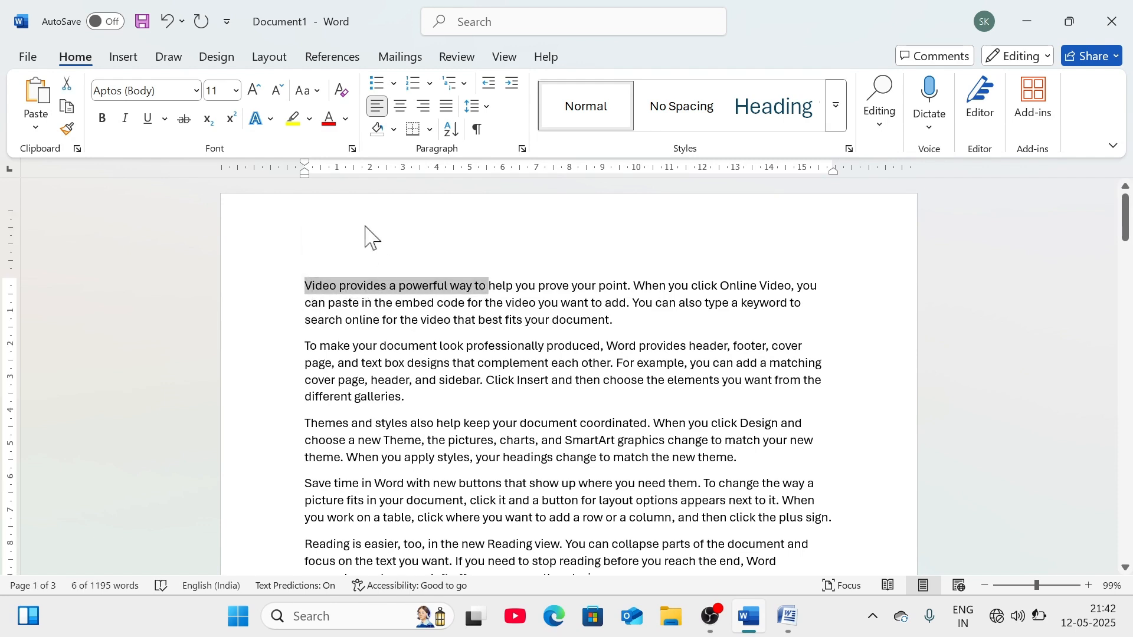
- Make the phrase red, italic, underlined and bold, in ADLaM Display at 14 pt
click(328, 119)
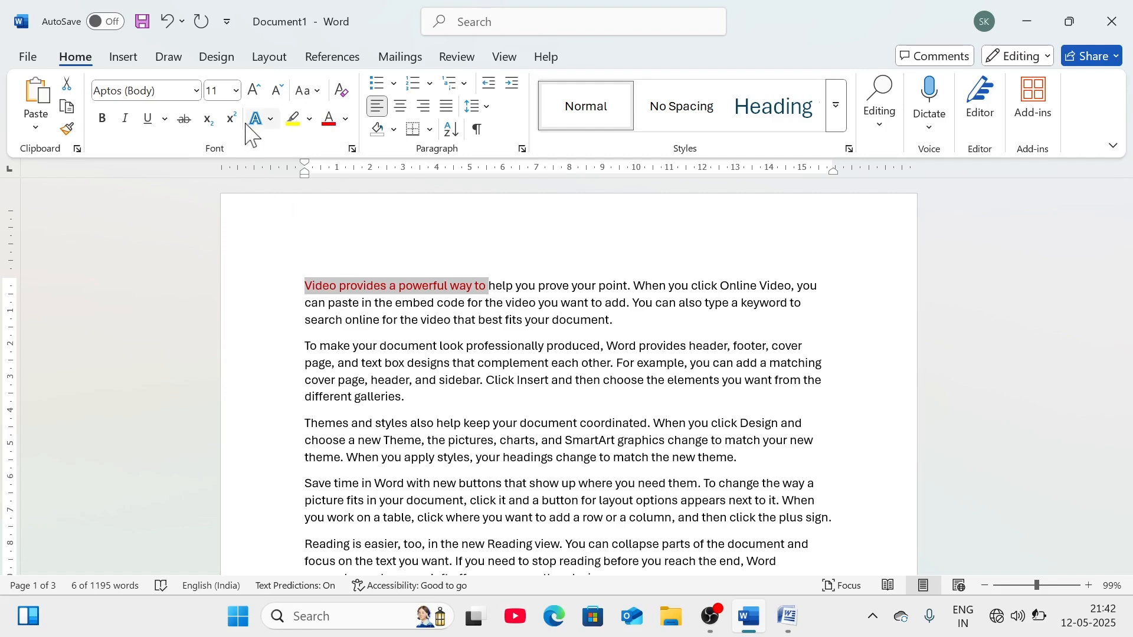
click(125, 119)
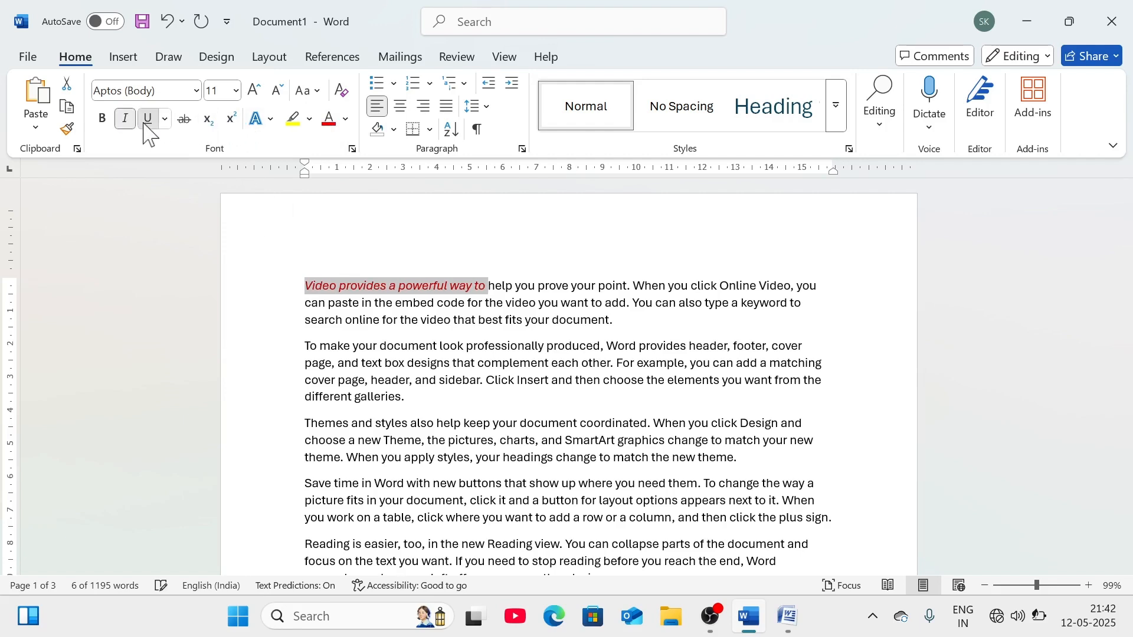
click(147, 118)
click(102, 119)
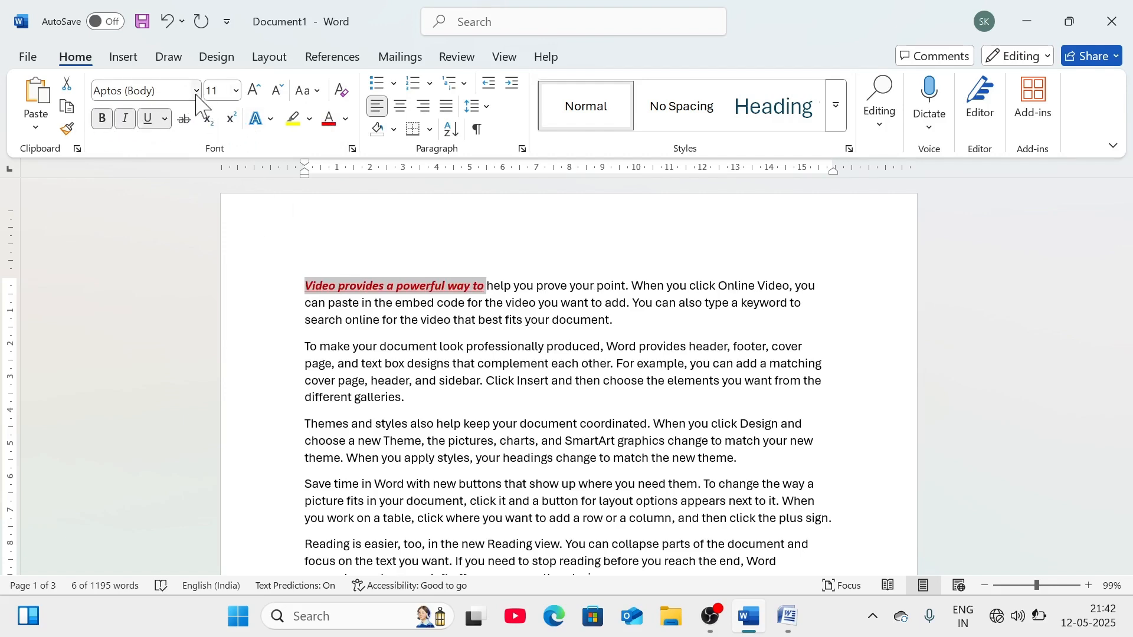
click(196, 91)
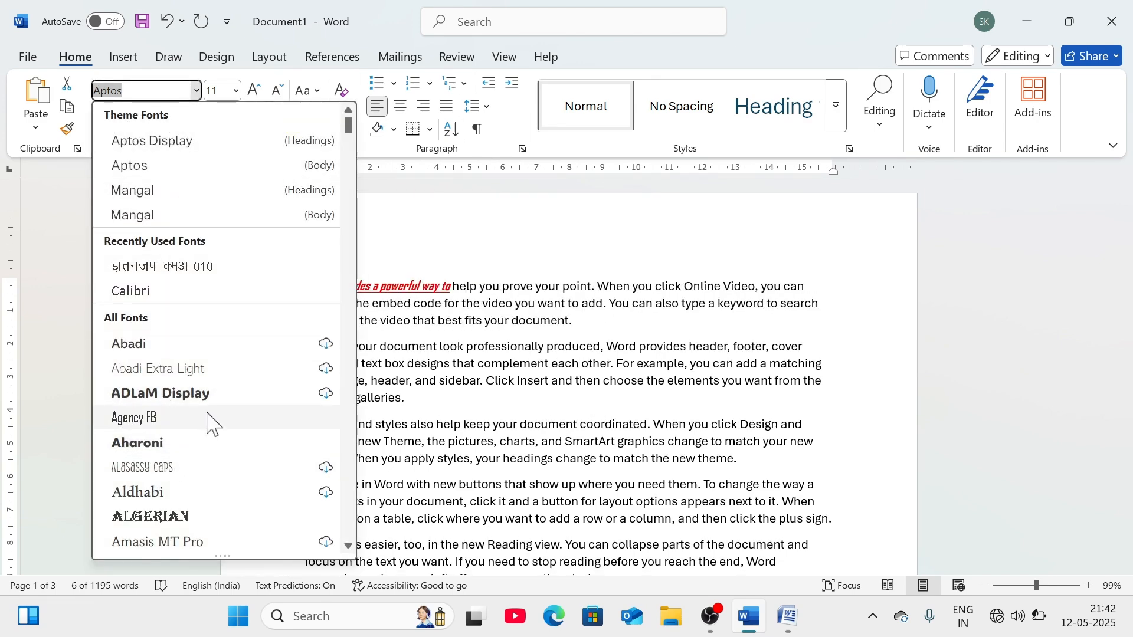
click(205, 393)
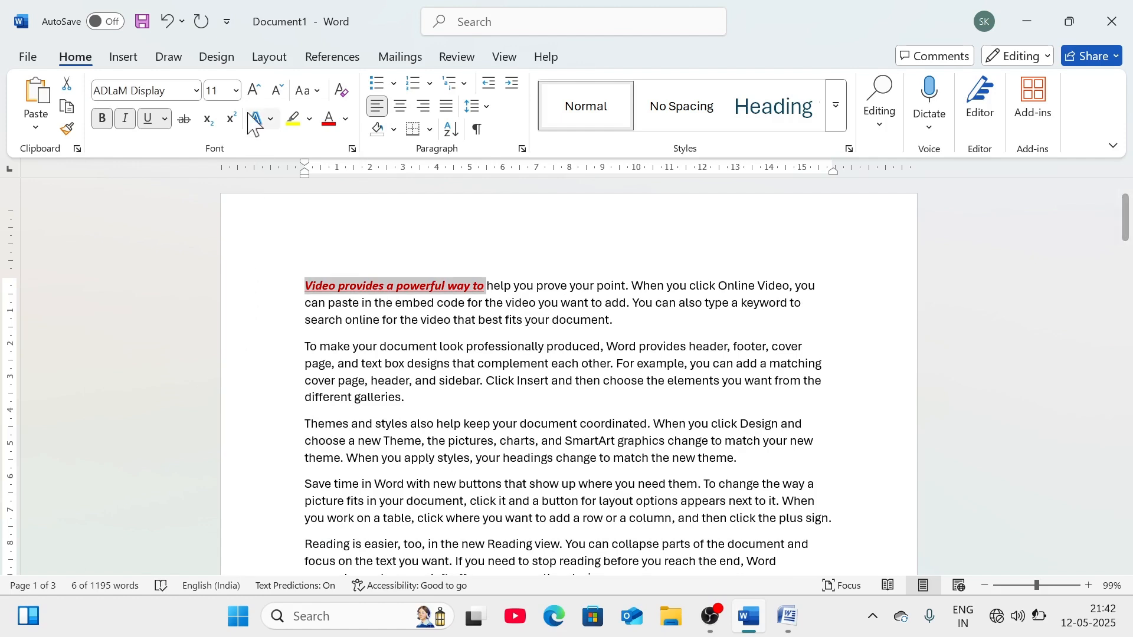
click(255, 91)
click(255, 91)
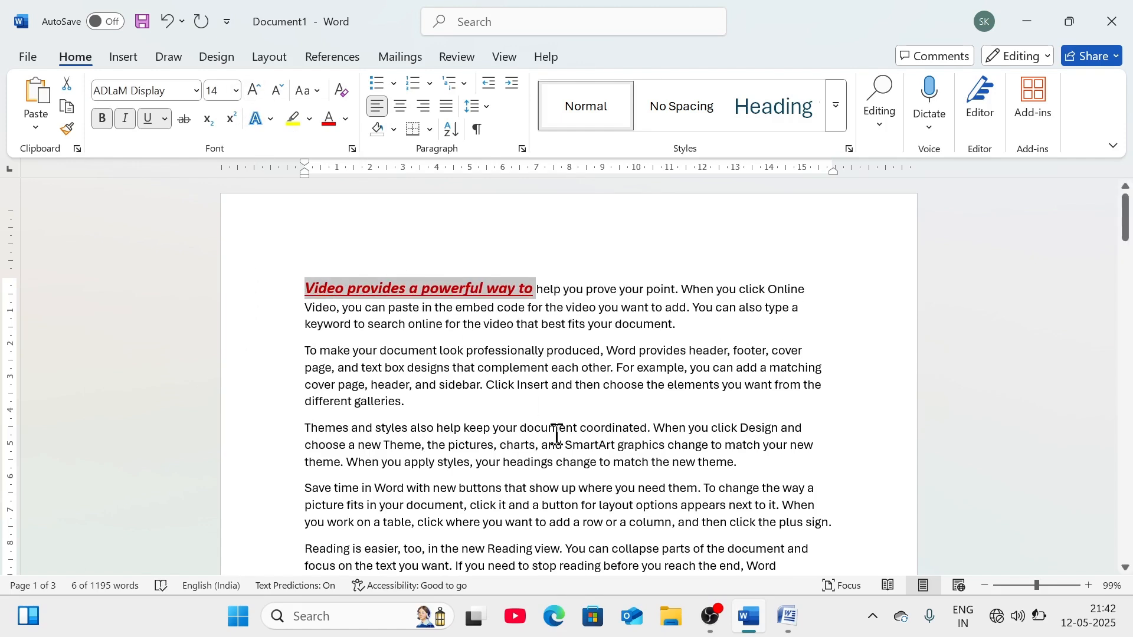
- Apply a bright green highlight to the opening phrase, then click back inside it
click(309, 119)
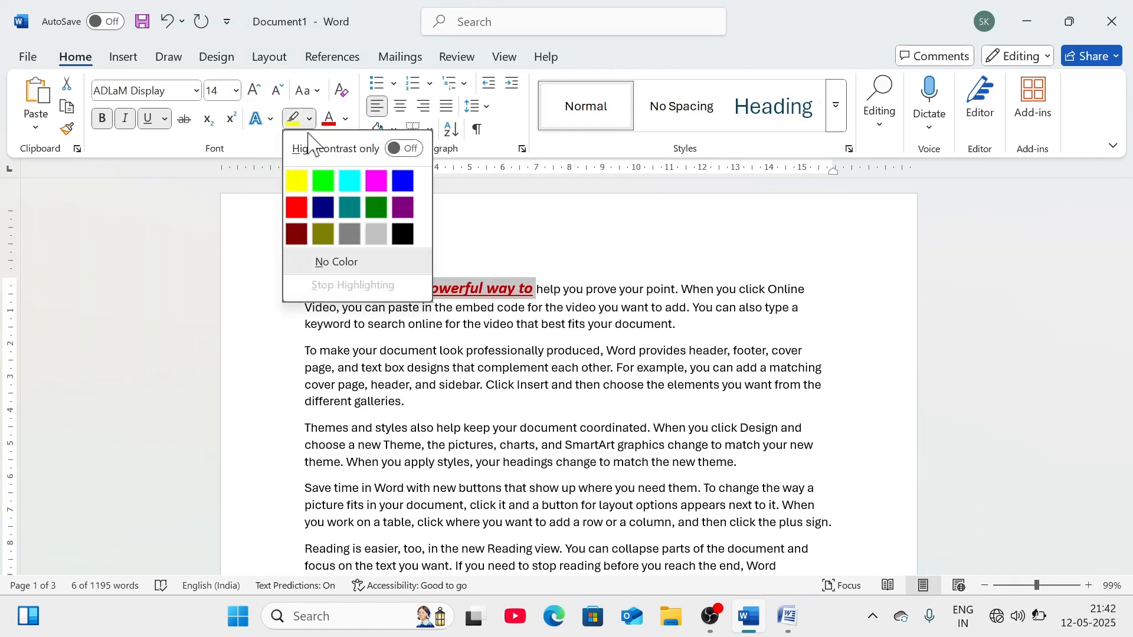
click(331, 187)
click(530, 397)
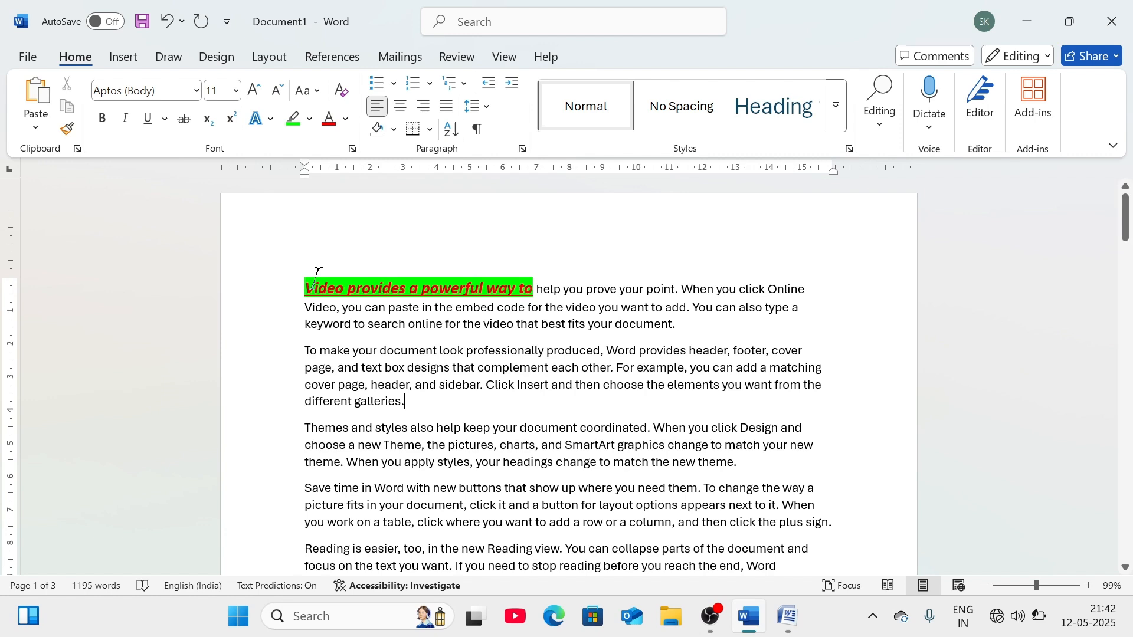
click(412, 287)
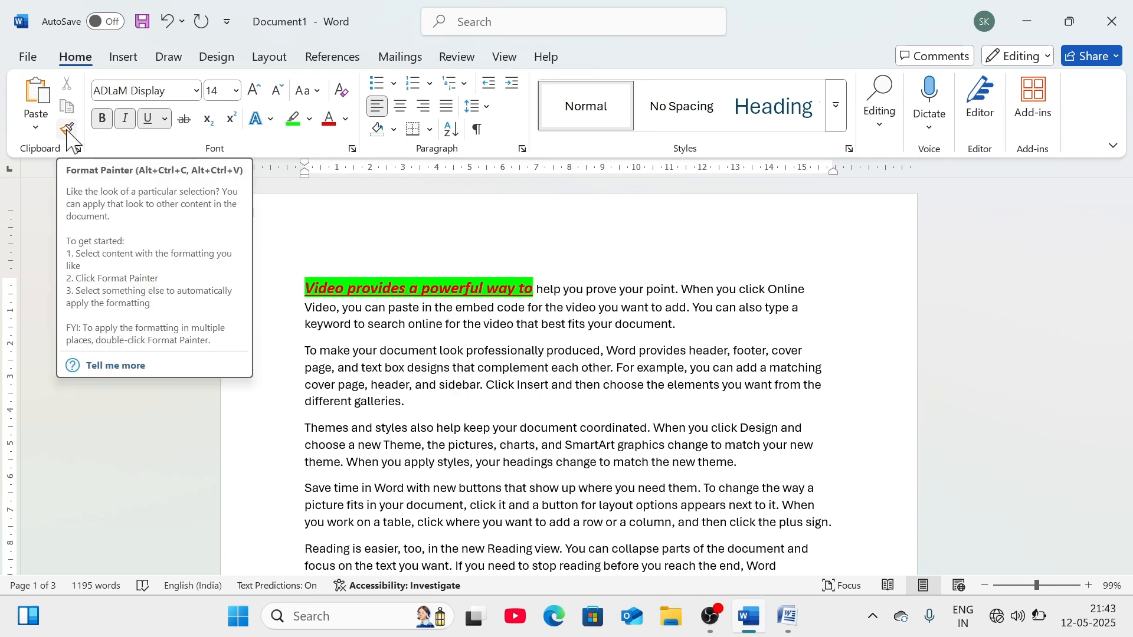
- Use Format Painter to copy the opening phrase's red, green-highlighted bold italic underlined style onto the following paragraphs
click(67, 130)
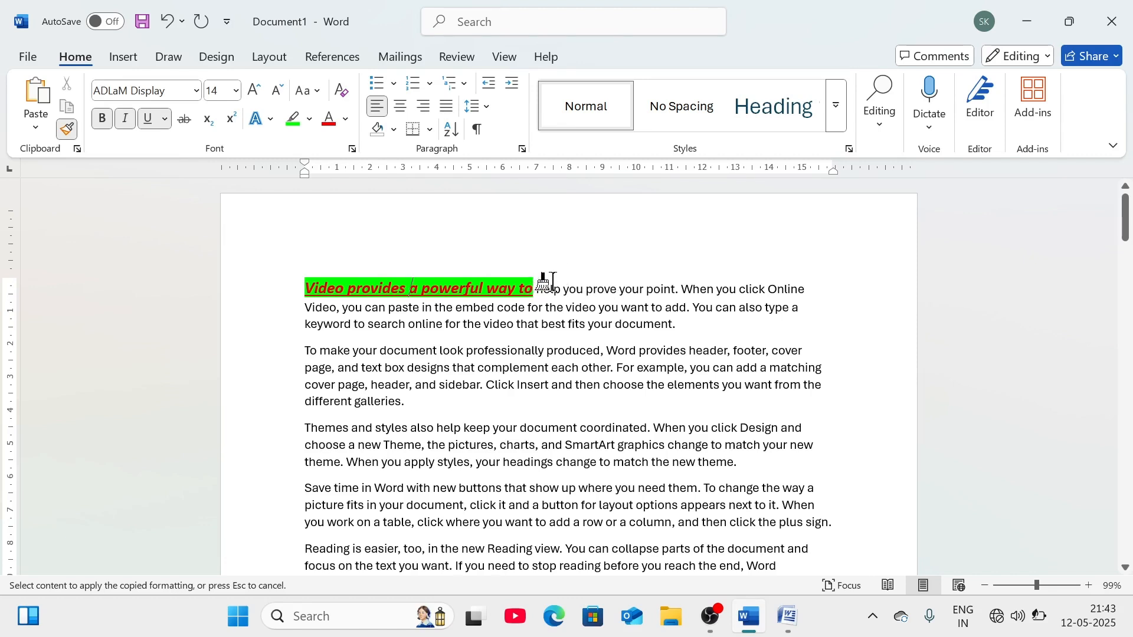
mouse_move(549, 284)
mouse_down()
mouse_move(638, 427)
mouse_move(607, 524)
mouse_move(708, 614)
mouse_move(716, 564)
mouse_move(733, 610)
mouse_move(751, 539)
mouse_move(749, 577)
mouse_move(759, 463)
mouse_move(770, 479)
mouse_up()
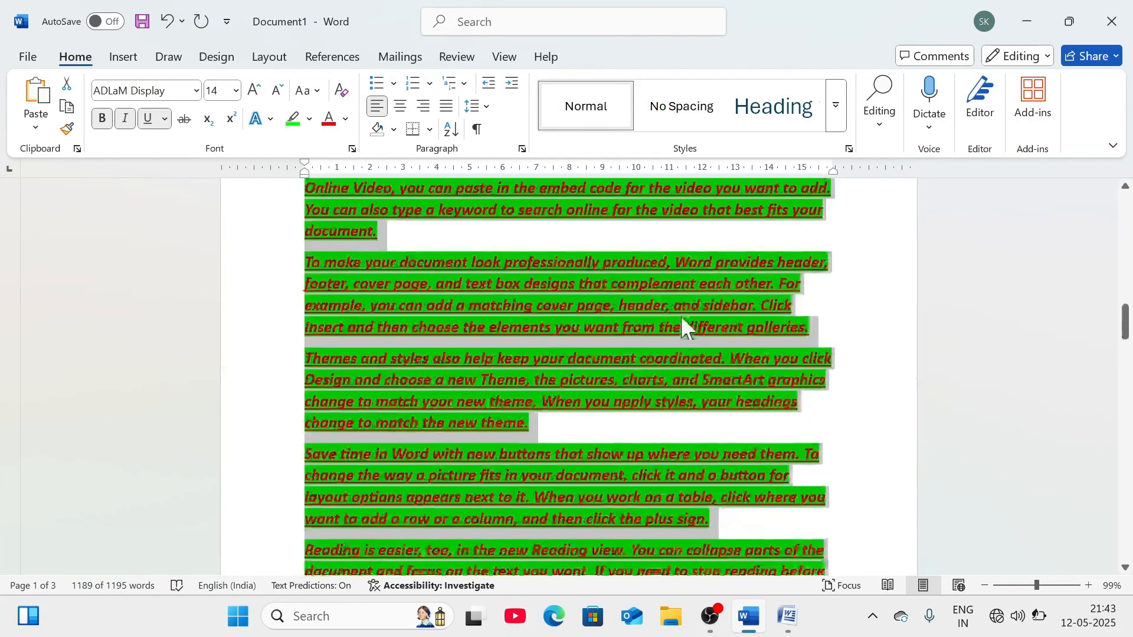
scroll(674, 298, down, 10)
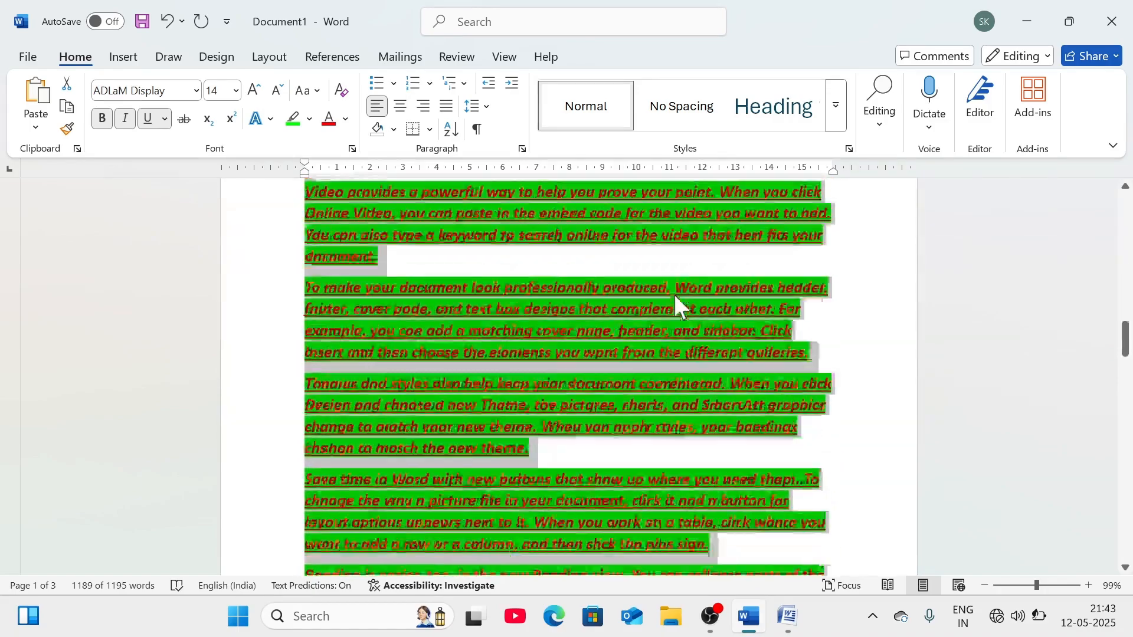
scroll(676, 300, up, 9)
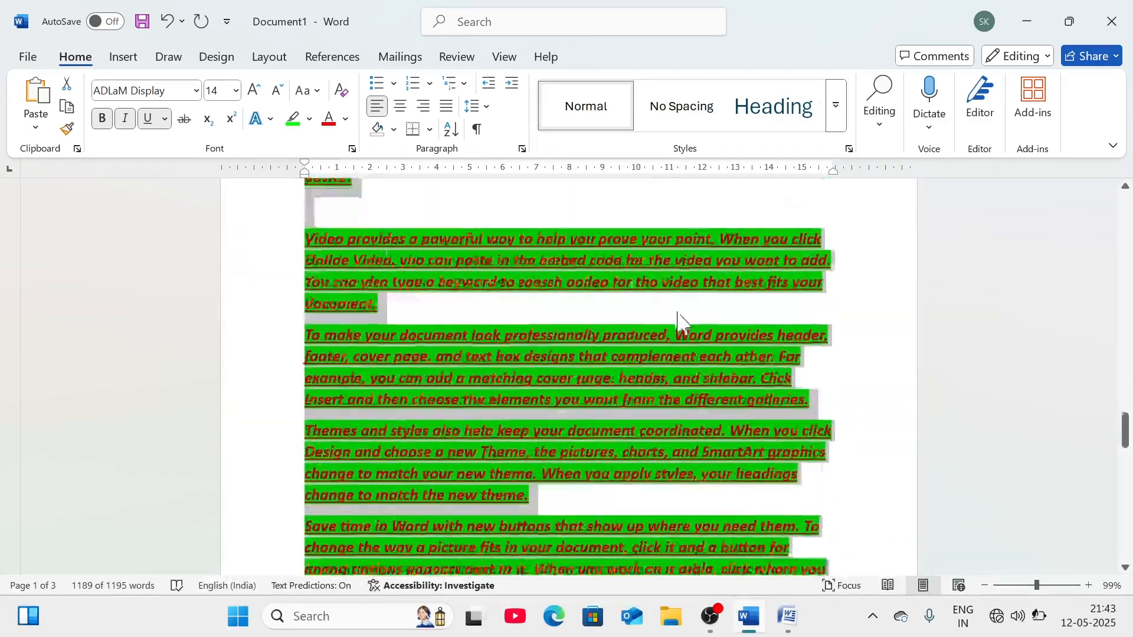
scroll(676, 304, up, 10)
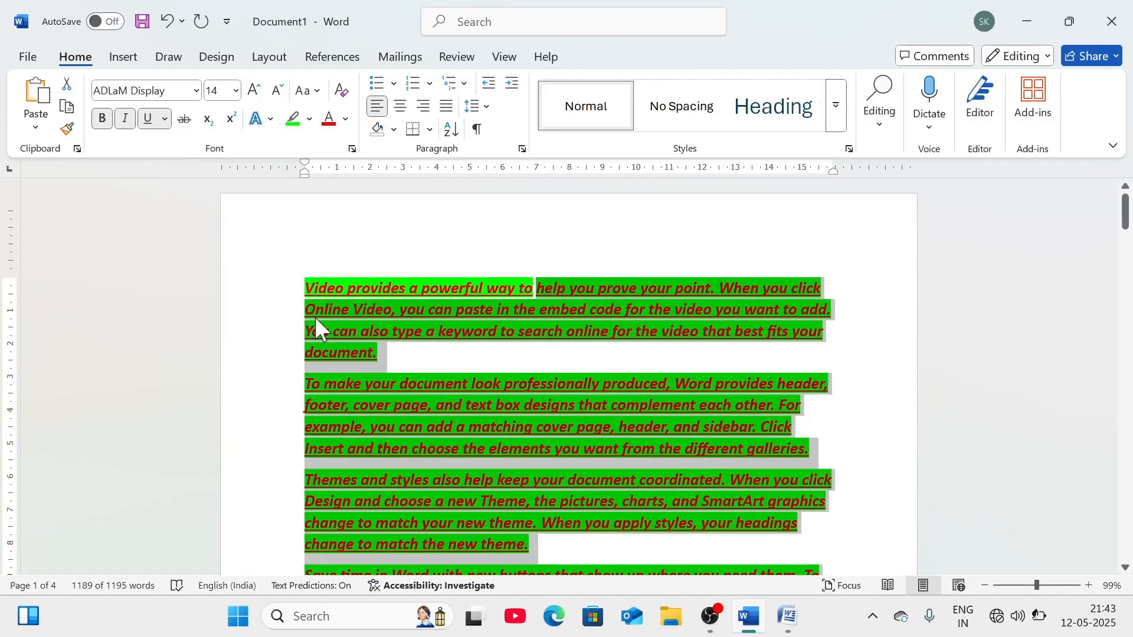
- Clear all formatting from the whole document's text
click(354, 310)
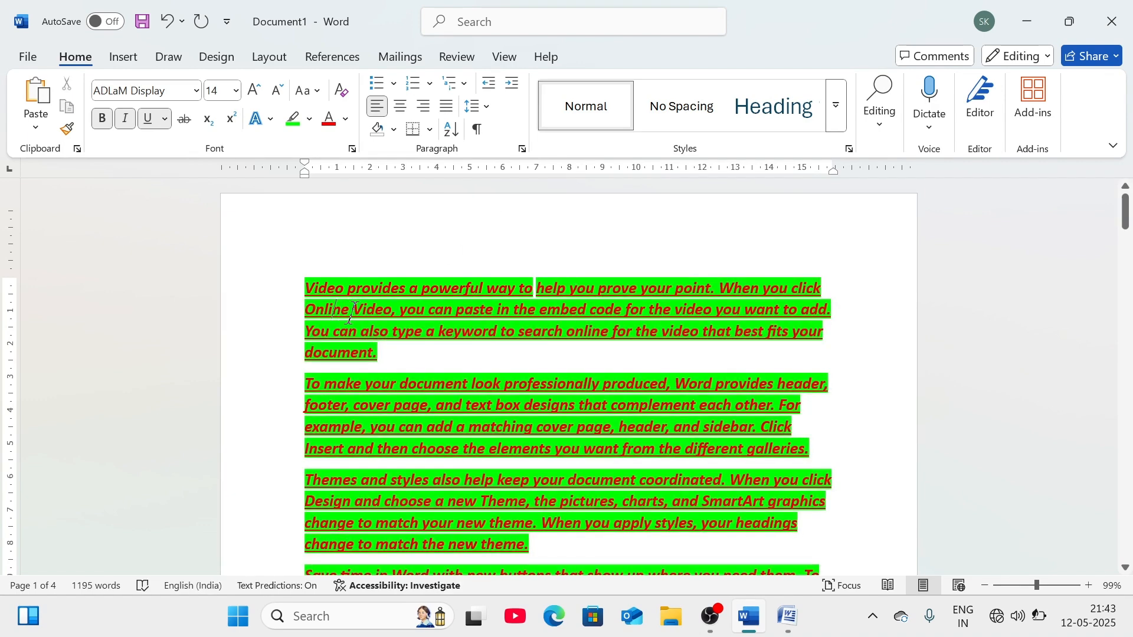
key(ctrl+a)
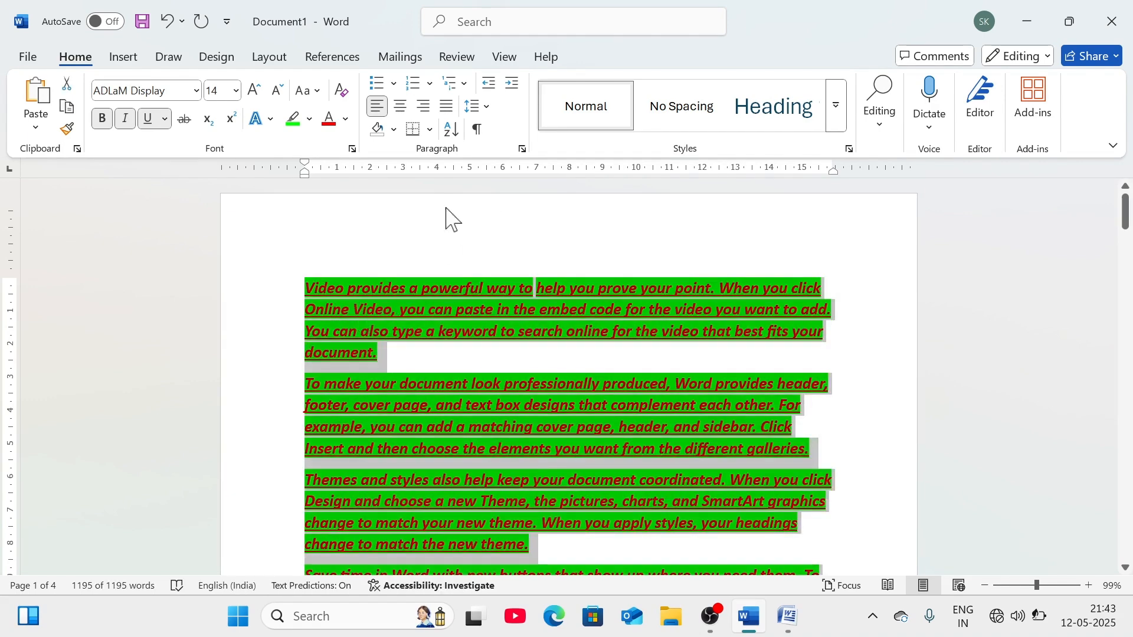
click(345, 91)
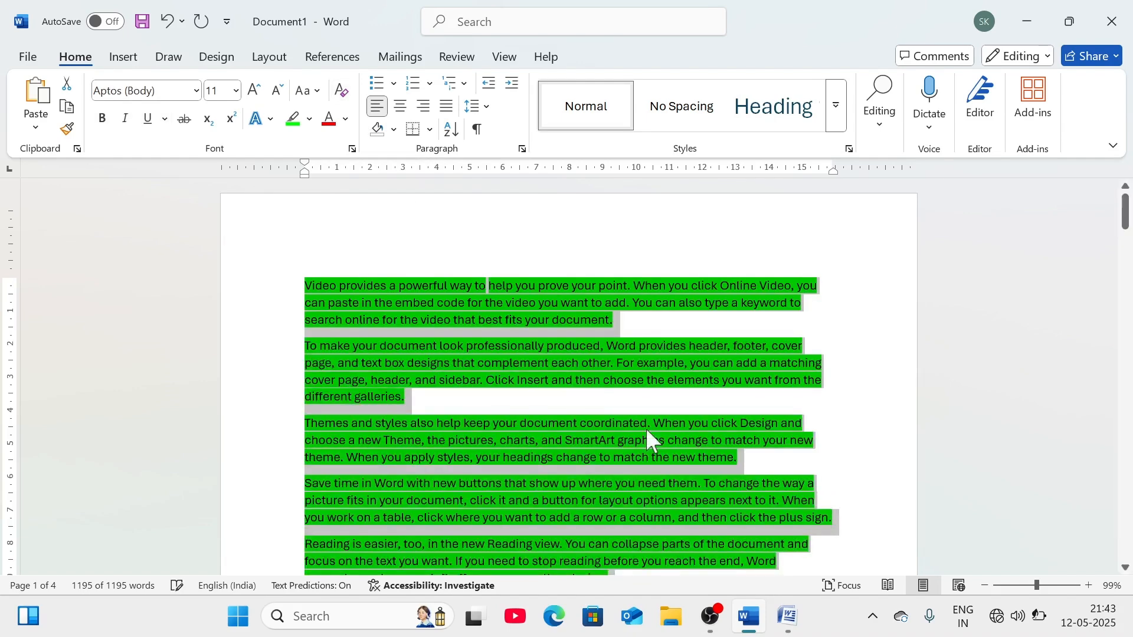
click(738, 303)
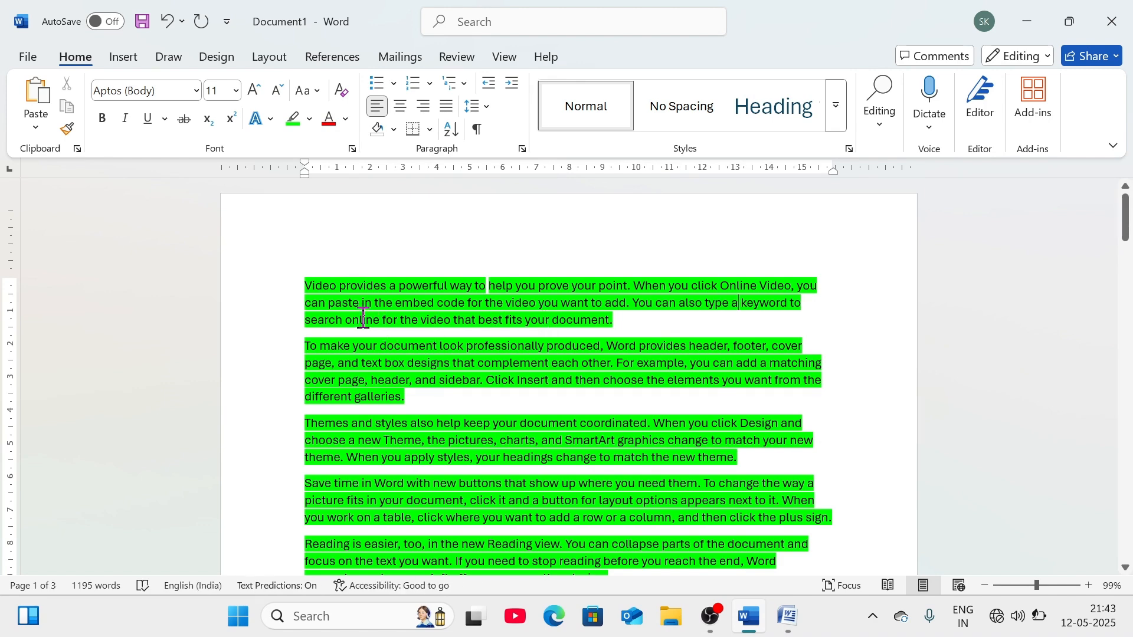
- Remove the green highlight from all text by choosing No Color
key(ctrl+a)
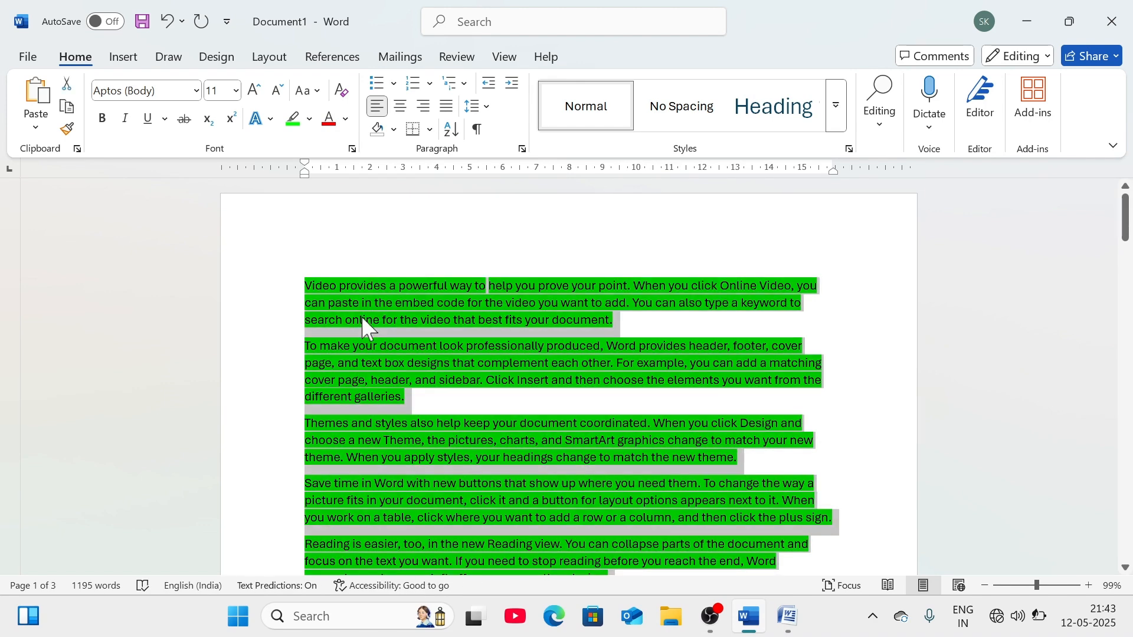
click(309, 120)
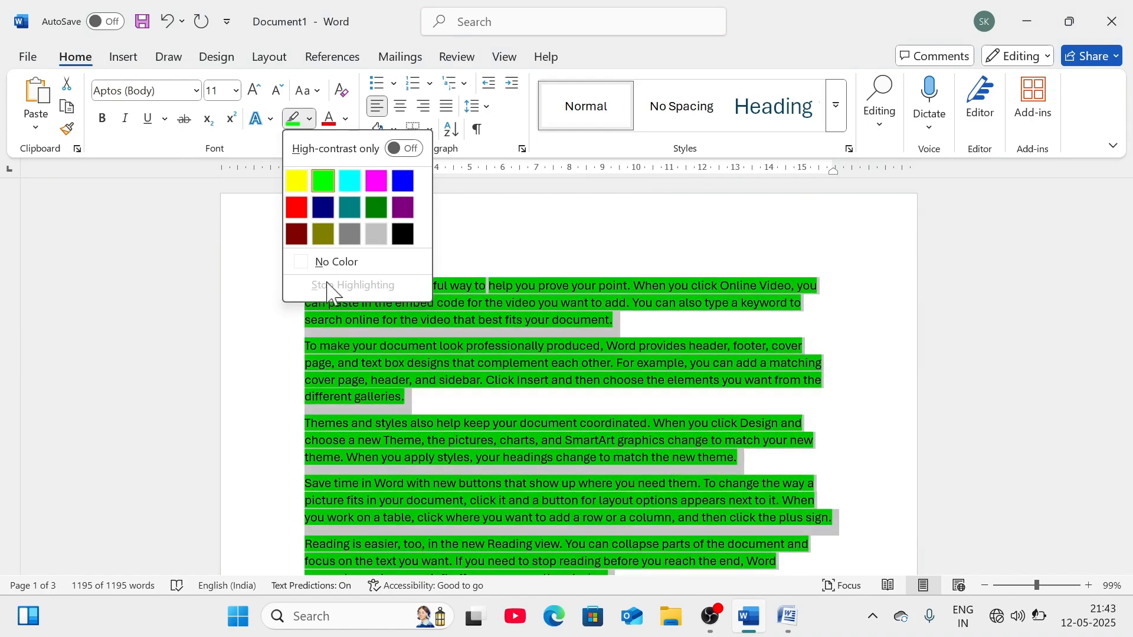
click(322, 261)
click(479, 283)
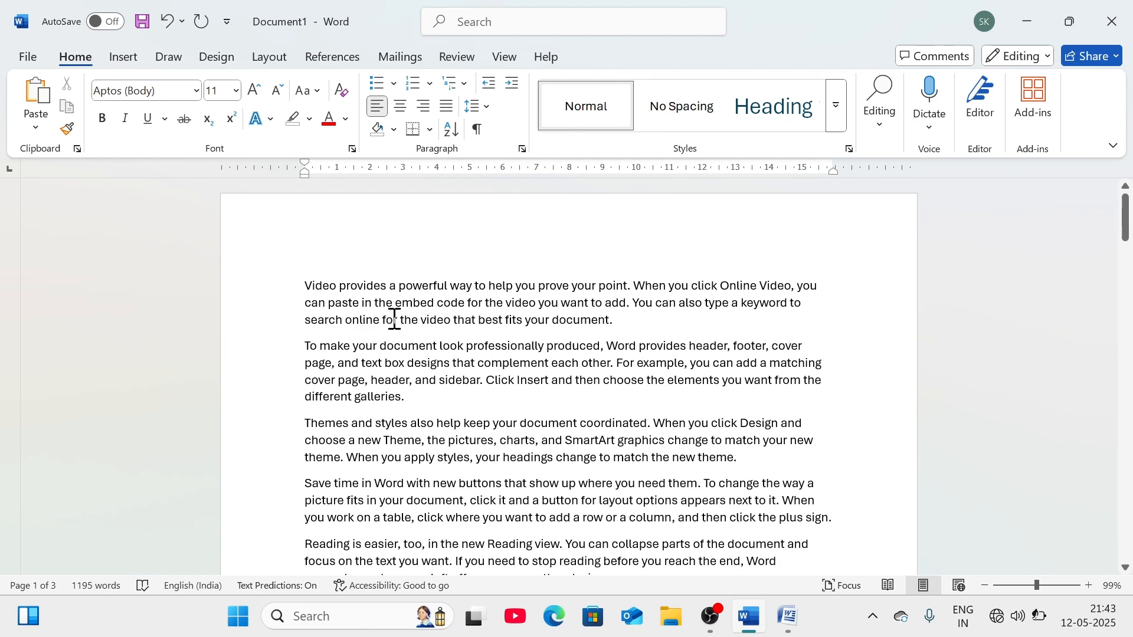
key(ctrl+a)
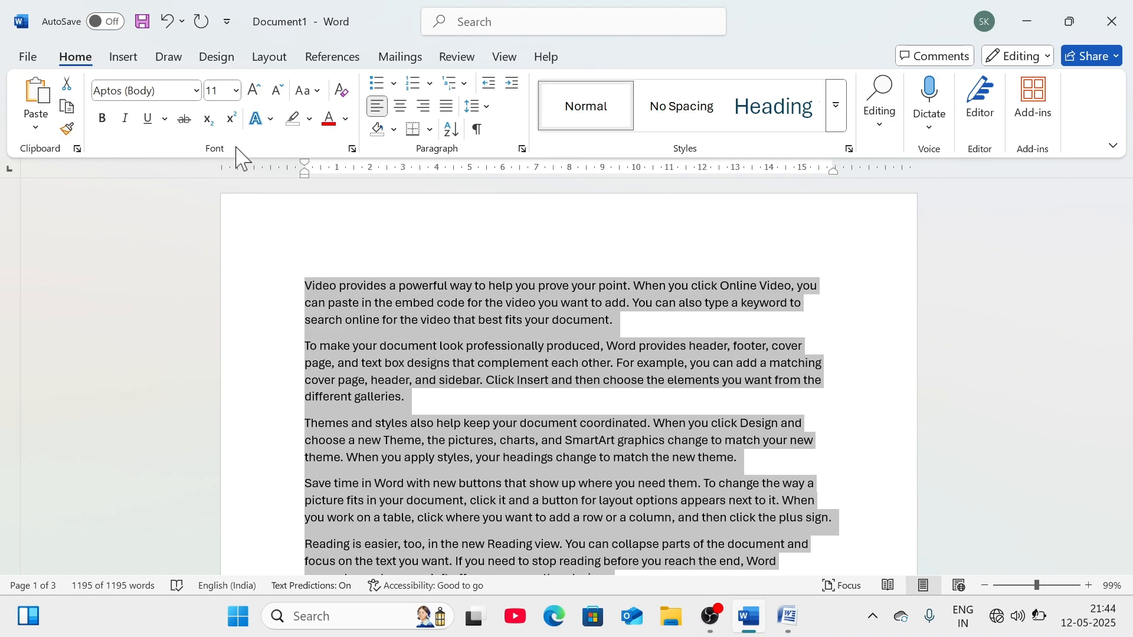
click(197, 90)
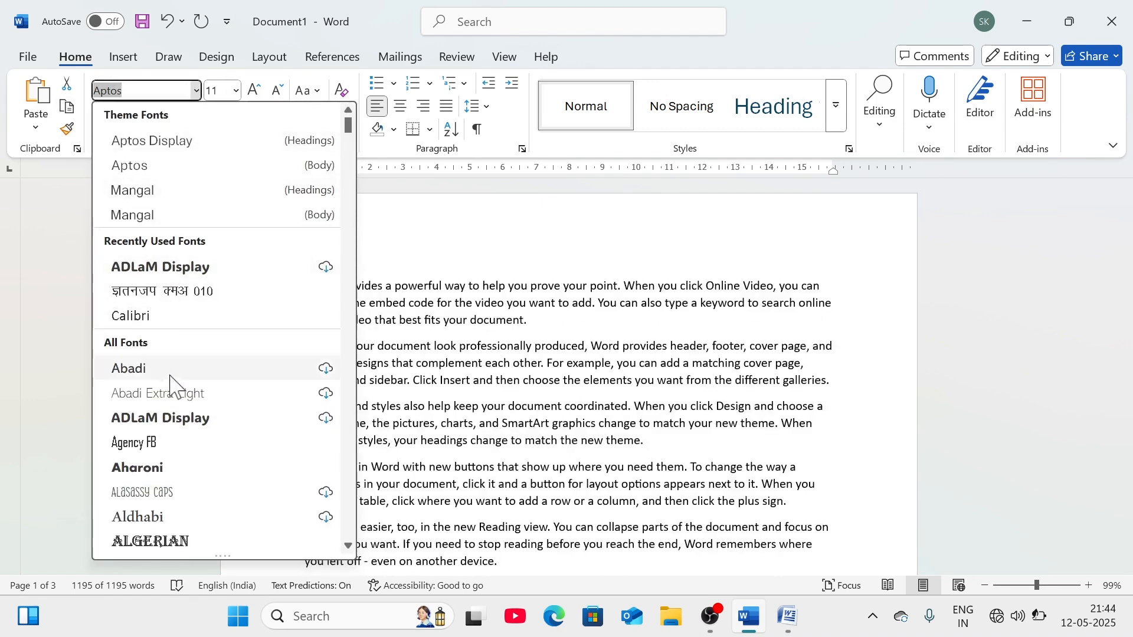
key(Escape)
click(236, 91)
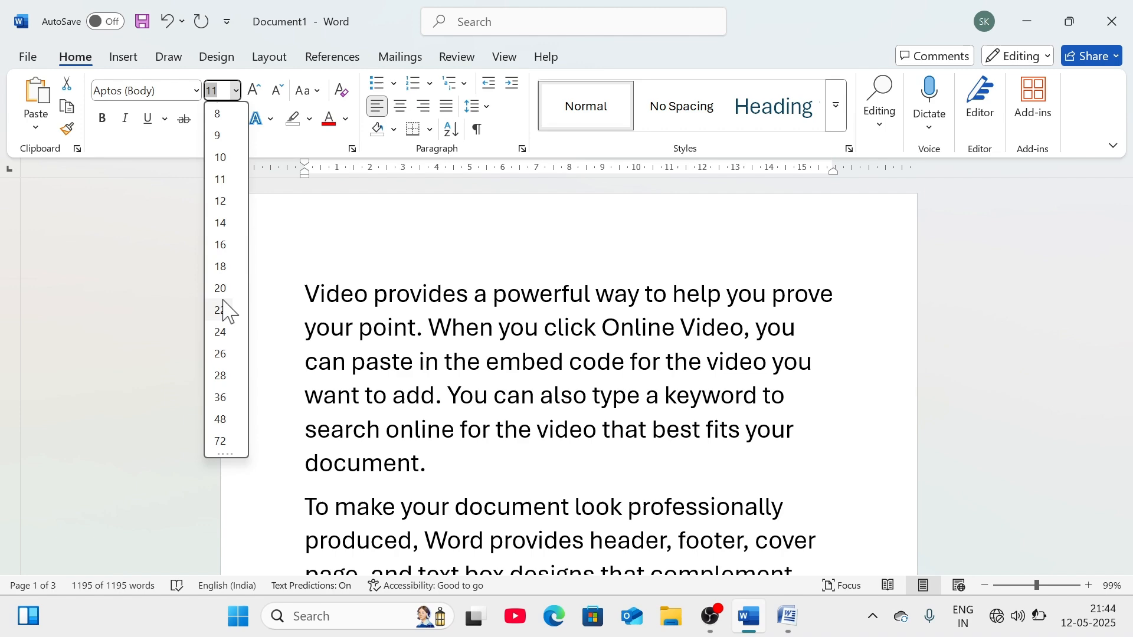
click(367, 253)
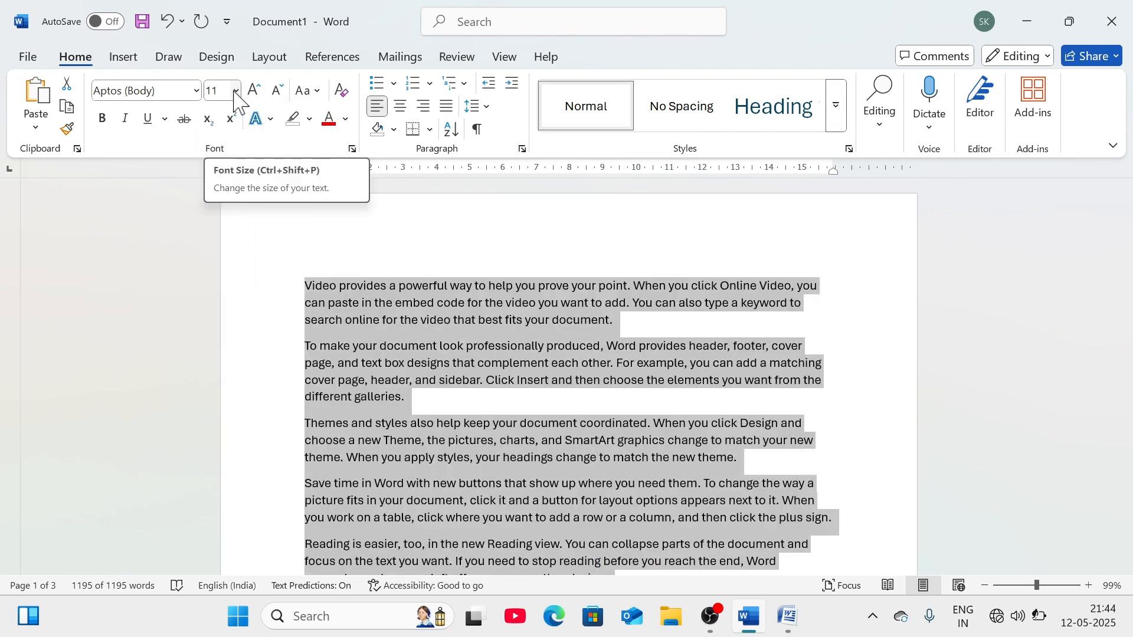
click(235, 92)
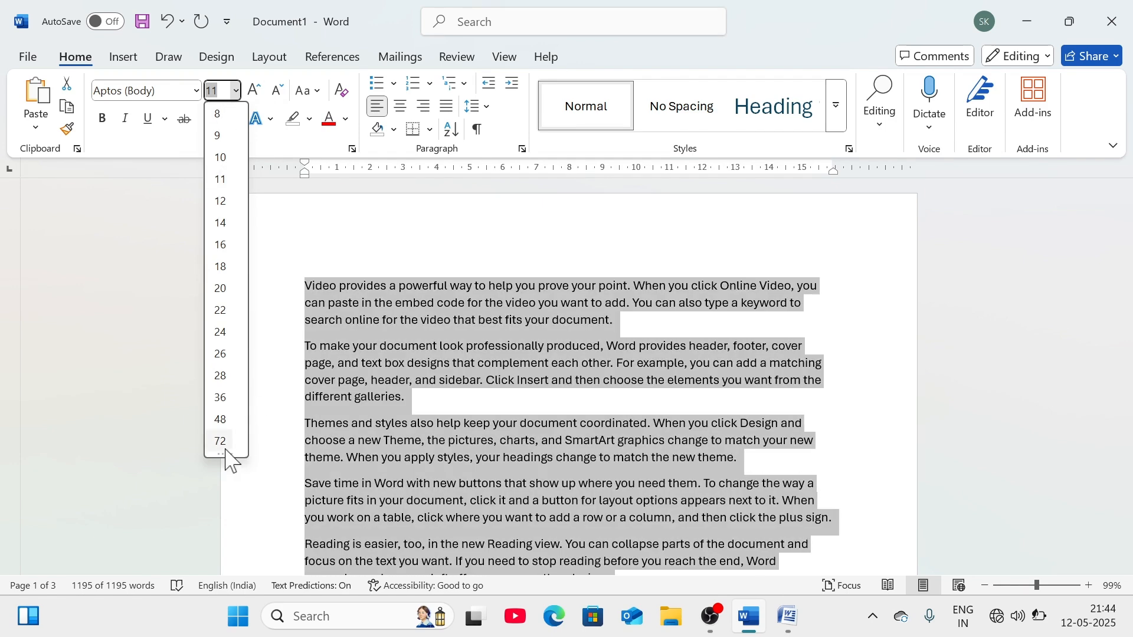
click(324, 253)
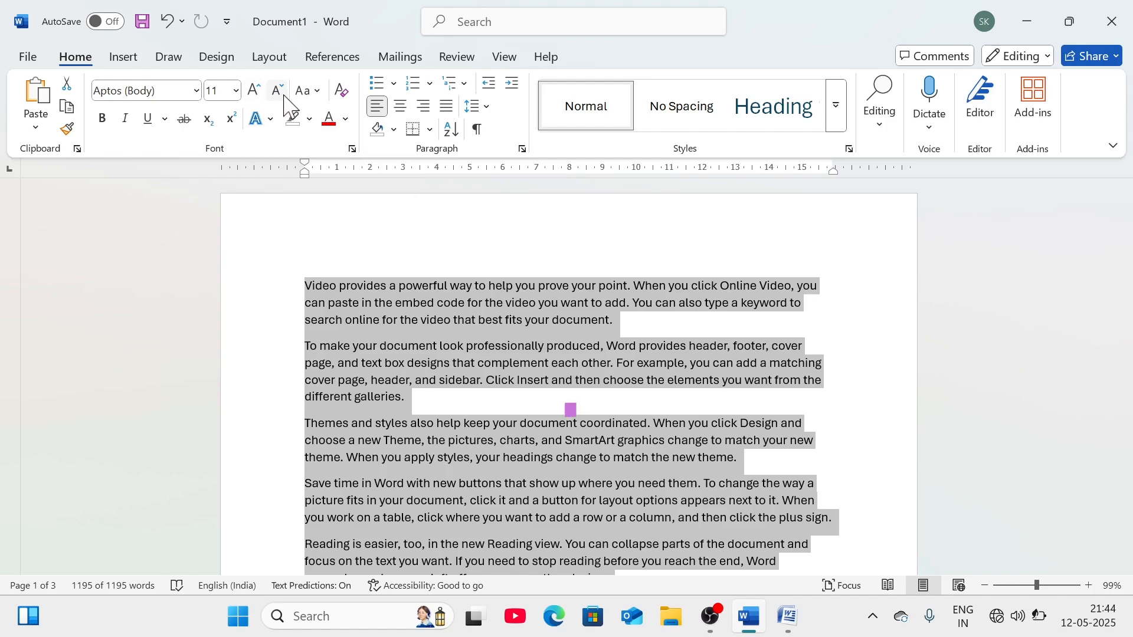
- Grow the selected text's font four steps to 28 pt, then shrink it two steps to 22 pt
click(257, 89)
click(257, 90)
click(257, 90)
click(258, 89)
click(257, 90)
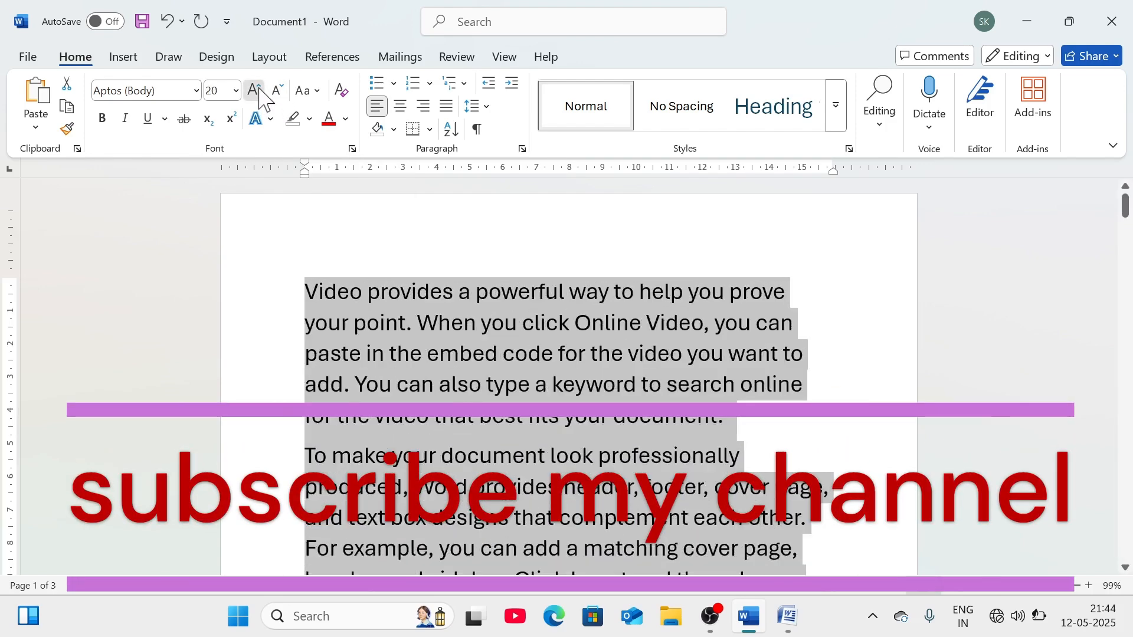
click(258, 90)
click(258, 90)
click(257, 90)
click(277, 90)
click(278, 89)
click(278, 90)
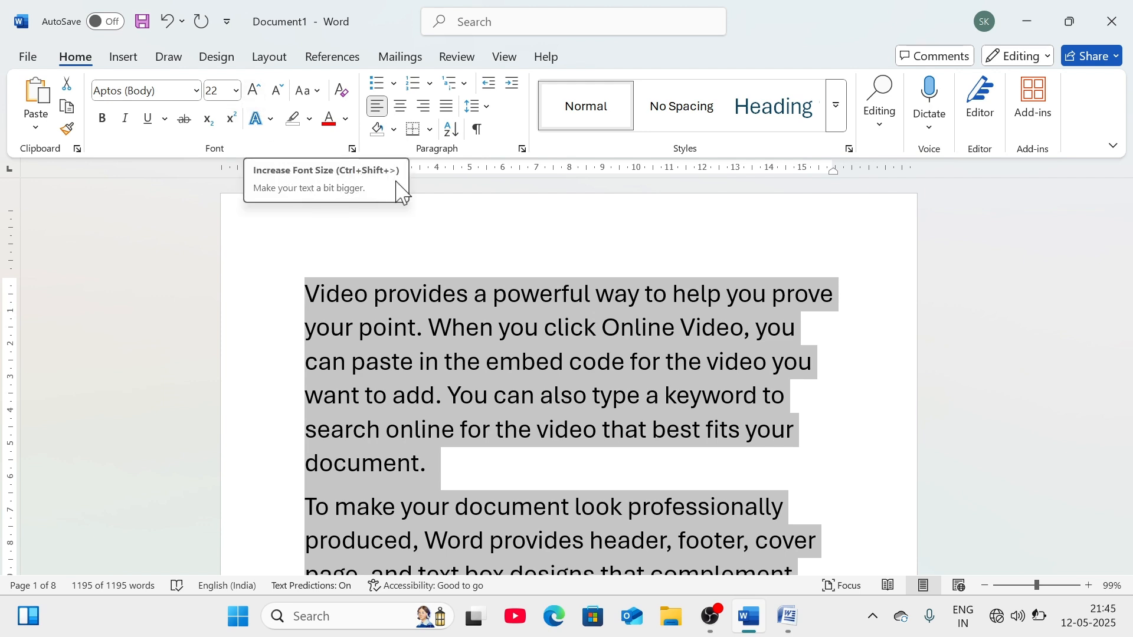
- Enlarge all document text to the maximum font size, then shrink it to 970 pt
click(524, 238)
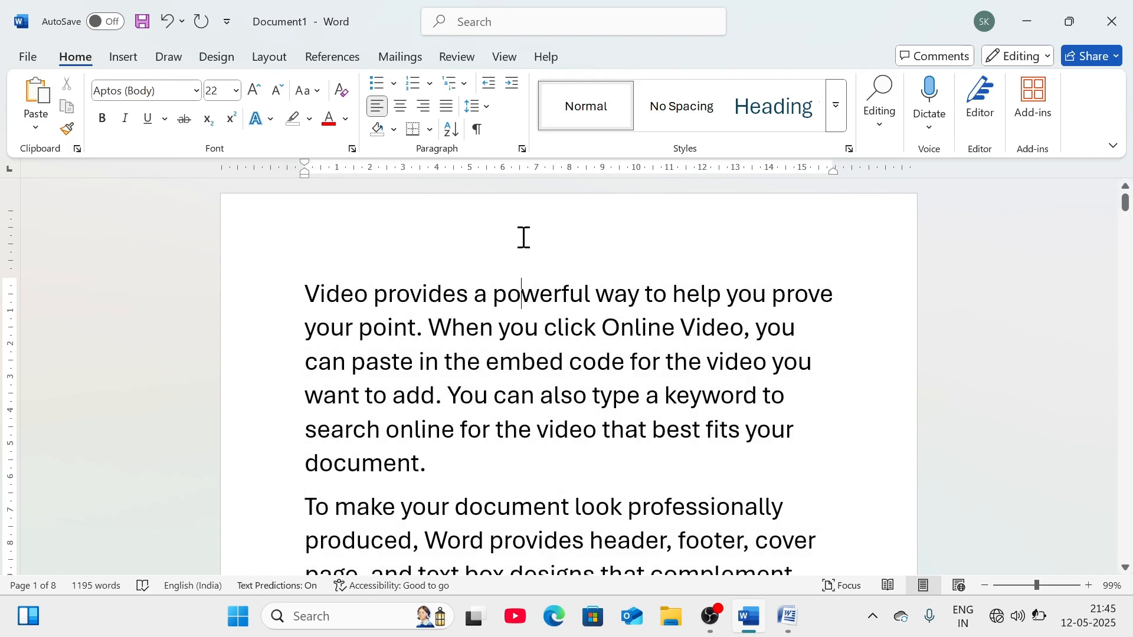
key(ctrl+a)
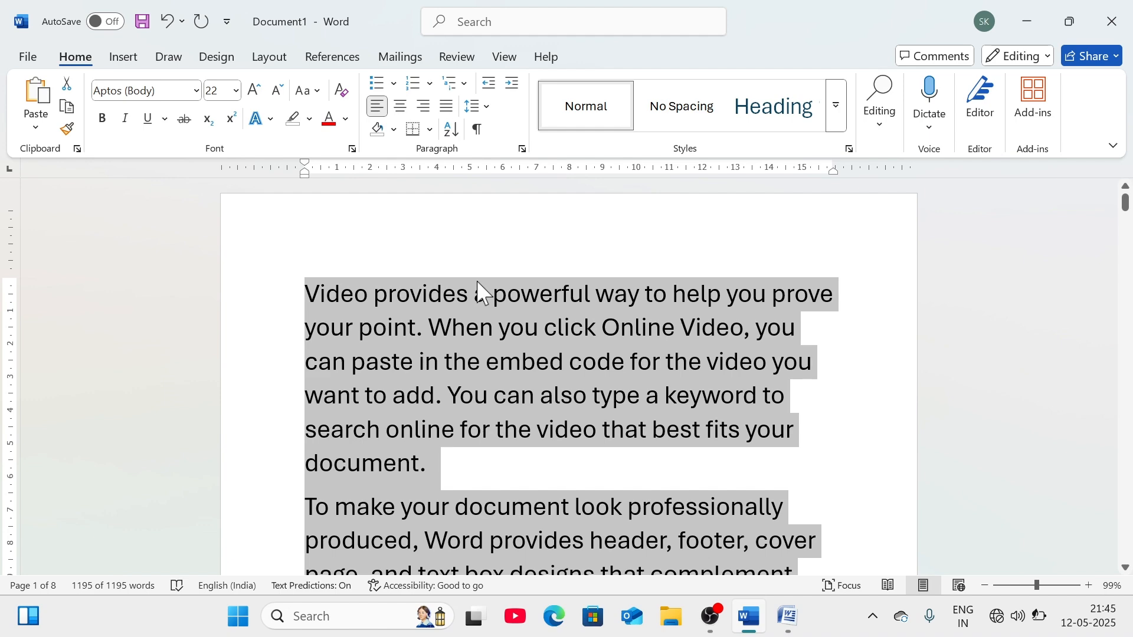
key(ctrl+shift+period)
key(ctrl+shift+period)
key(ctrl+shift+period)
key(ctrl+shift+period)
key(ctrl+shift+period)
key(ctrl+shift+period)
key(ctrl+shift+period)
key(ctrl+shift+period)
key(ctrl+shift+period)
key(ctrl+shift+period)
key(ctrl+shift+period)
key(ctrl+shift+period)
key(ctrl+shift+period)
key(ctrl+shift+period)
key(ctrl+shift+period)
key(ctrl+shift+period)
key(ctrl+shift+period)
key(ctrl+shift+period)
key(ctrl+shift+period)
key(ctrl+shift+period)
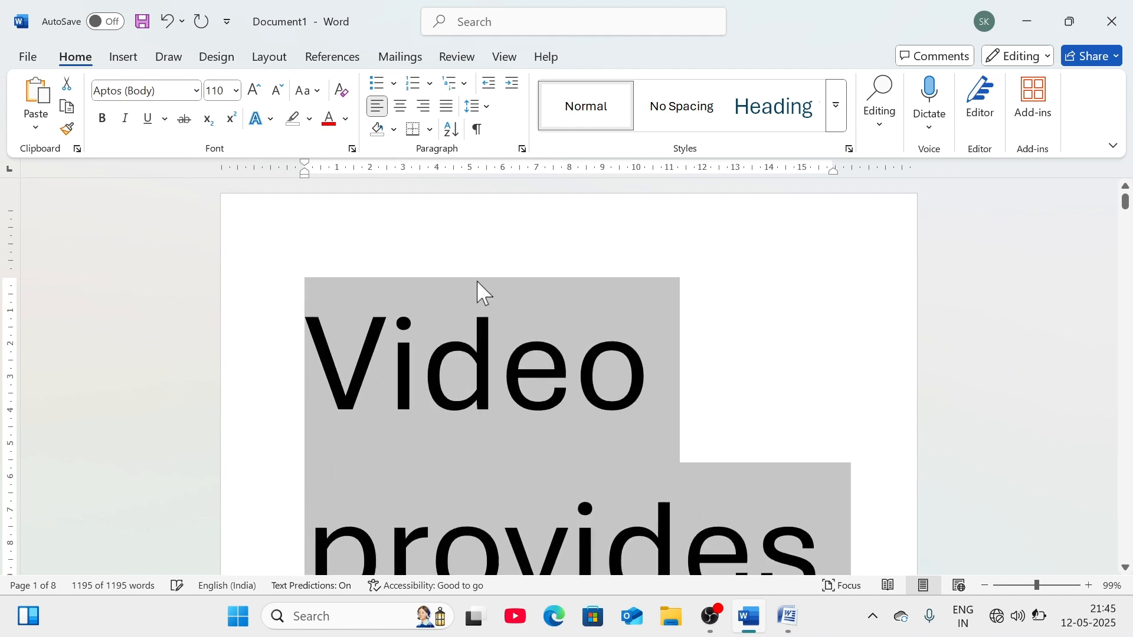
key(ctrl+shift+period)
key(ctrl+shift+period)
key(ctrl+shift+period)
key(ctrl+shift+period)
key(ctrl+shift+period)
key(ctrl+shift+period)
key(ctrl+shift+period)
key(ctrl+shift+period)
key(ctrl+shift+period)
key(ctrl+shift+period)
key(ctrl+shift+period)
key(ctrl+shift+period)
key(ctrl+shift+period)
key(ctrl+shift+period)
key(ctrl+shift+period)
key(ctrl+shift+period)
key(ctrl+shift+period)
key(ctrl+shift+period)
key(ctrl+shift+period)
key(ctrl+shift+period)
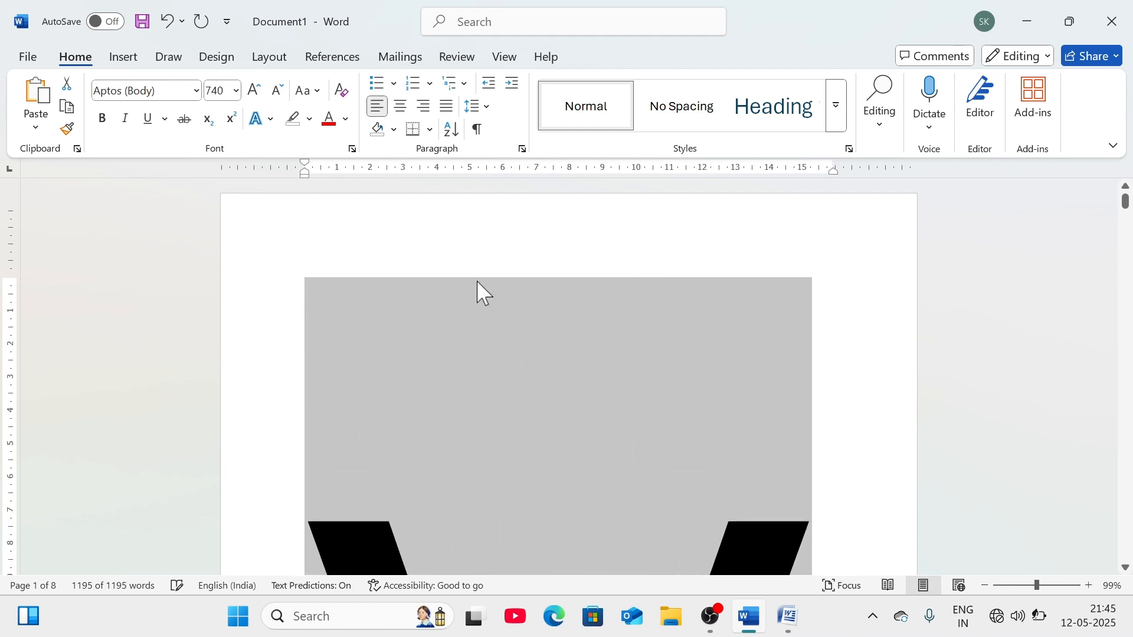
key(ctrl+shift+period)
key(ctrl+shift+period)
key(ctrl+shift+period)
key(ctrl+shift+period)
key(ctrl+shift+period)
key(ctrl+shift+period)
key(ctrl+shift+period)
key(ctrl+shift+period)
key(ctrl+shift+period)
key(ctrl+shift+period)
key(ctrl+shift+period)
key(ctrl+shift+period)
key(ctrl+shift+period)
key(ctrl+shift+period)
key(ctrl+shift+period)
key(ctrl+shift+period)
key(ctrl+shift+period)
key(ctrl+shift+period)
key(ctrl+shift+period)
key(ctrl+shift+period)
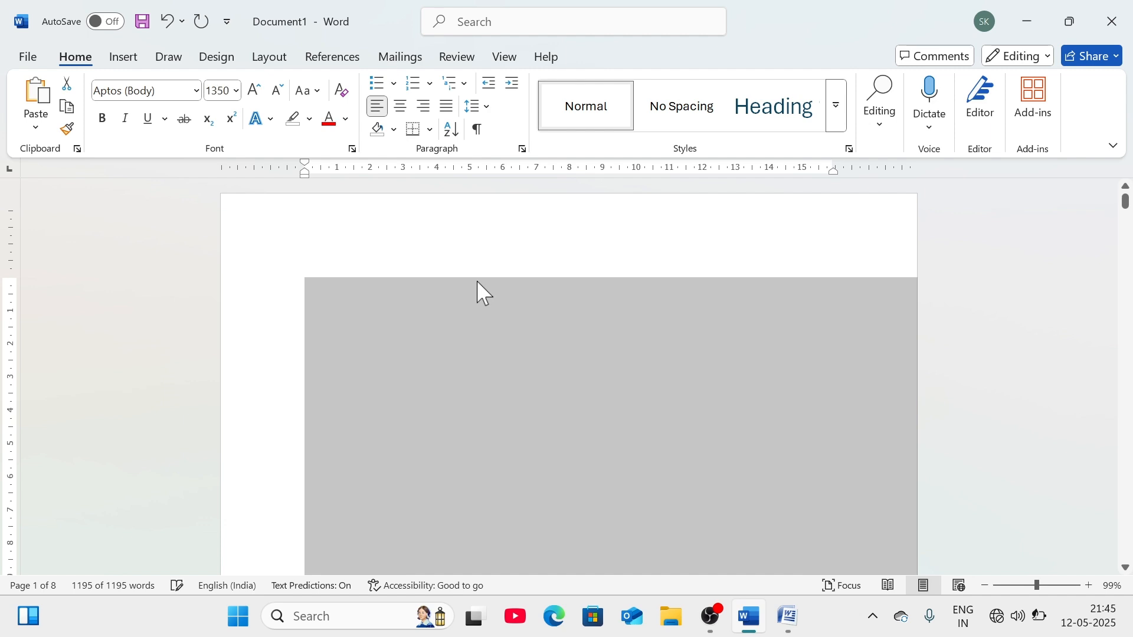
key(ctrl+shift+period)
key(ctrl+shift+period)
key(ctrl+shift+period)
key(ctrl+shift+period)
key(ctrl+shift+period)
key(ctrl+shift+period)
key(ctrl+shift+period)
key(ctrl+shift+period)
key(ctrl+shift+period)
key(ctrl+shift+period)
key(ctrl+shift+period)
key(ctrl+shift+period)
key(ctrl+shift+period)
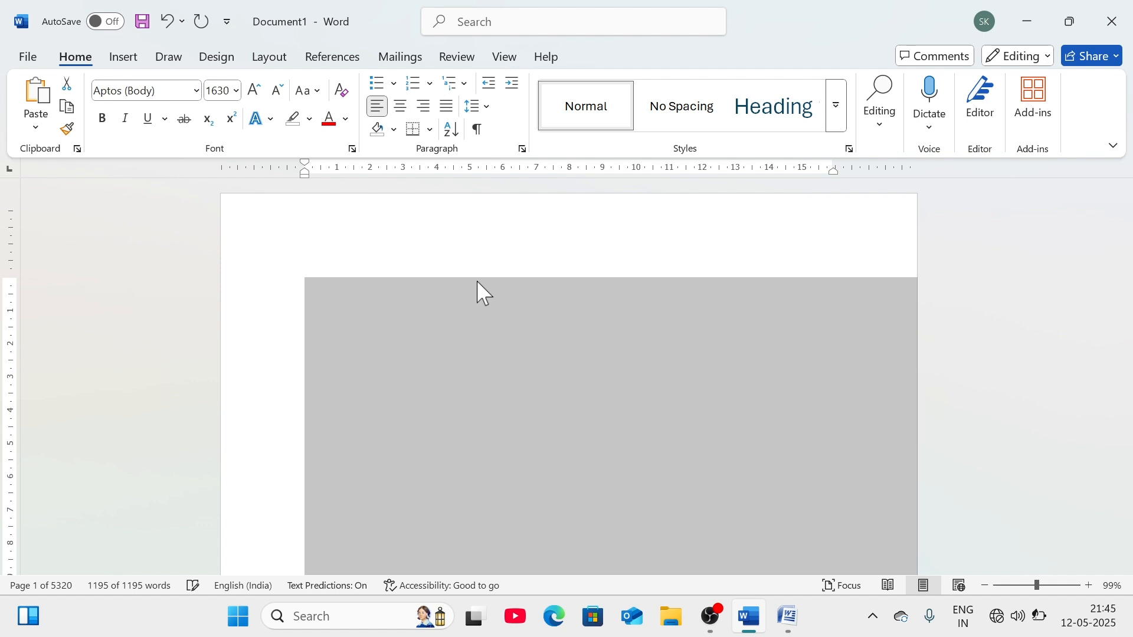
key(ctrl+shift+comma)
key(ctrl+shift+comma)
key(ctrl+shift+comma)
key(ctrl+shift+comma)
key(ctrl+shift+comma)
key(ctrl+shift+comma)
key(ctrl+shift+comma)
key(ctrl+shift+comma)
key(ctrl+shift+comma)
key(ctrl+shift+comma)
key(ctrl+shift+comma)
key(ctrl+shift+comma)
key(ctrl+shift+comma)
key(ctrl+shift+comma)
key(ctrl+shift+comma)
key(ctrl+shift+comma)
key(ctrl+shift+comma)
key(ctrl+shift+comma)
key(ctrl+shift+comma)
key(ctrl+shift+comma)
key(ctrl+shift+comma)
key(ctrl+shift+comma)
key(ctrl+shift+comma)
key(ctrl+shift+comma)
key(ctrl+shift+comma)
key(ctrl+shift+comma)
key(ctrl+shift+comma)
key(ctrl+shift+comma)
key(ctrl+shift+comma)
key(ctrl+shift+comma)
key(ctrl+shift+comma)
key(ctrl+shift+comma)
key(ctrl+shift+comma)
key(ctrl+shift+comma)
key(ctrl+shift+comma)
key(ctrl+shift+comma)
key(ctrl+shift+comma)
key(ctrl+shift+comma)
key(ctrl+shift+comma)
key(ctrl+shift+comma)
key(ctrl+shift+comma)
key(ctrl+shift+comma)
key(ctrl+shift+comma)
key(ctrl+shift+comma)
key(ctrl+shift+comma)
key(ctrl+shift+comma)
key(ctrl+shift+comma)
key(ctrl+shift+comma)
key(ctrl+shift+comma)
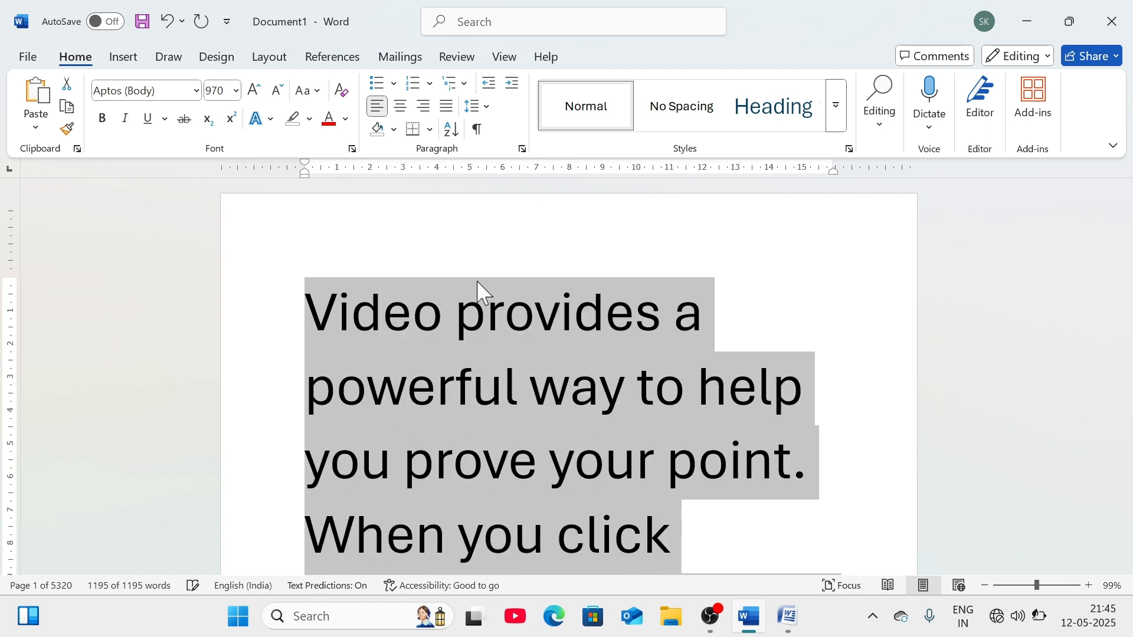
- Replace the page's text with 'dsfdlkjf', shrink it to 1 pt, then enlarge it to 80 pt
text(,,,)
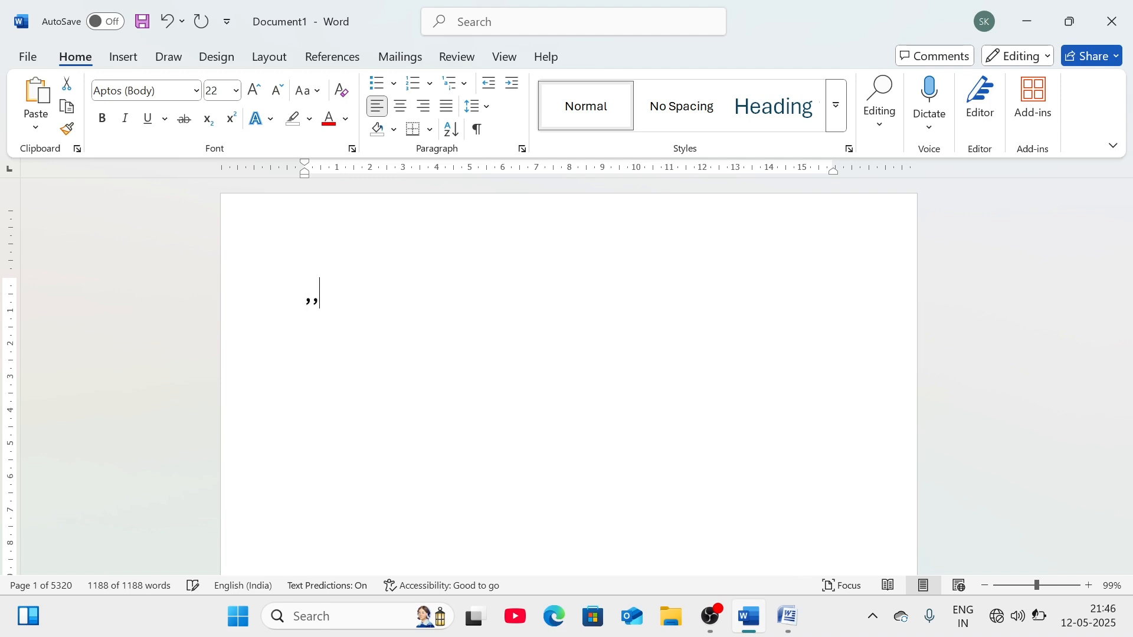
key(BackSpace)
key(BackSpace)
key(BackSpace)
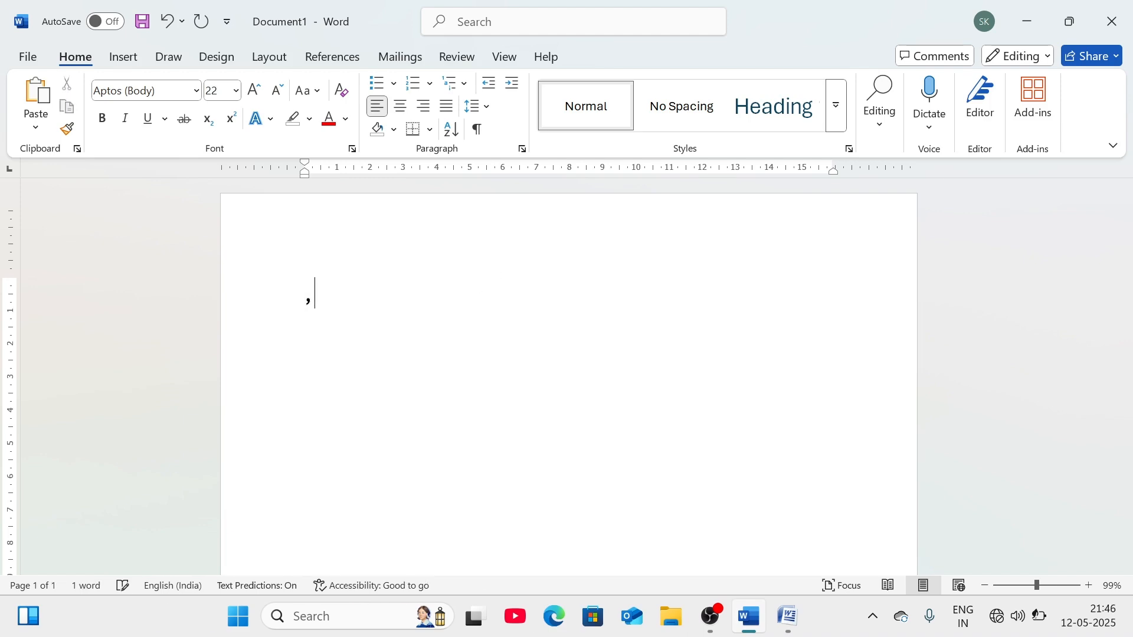
text(dsfdlkjf)
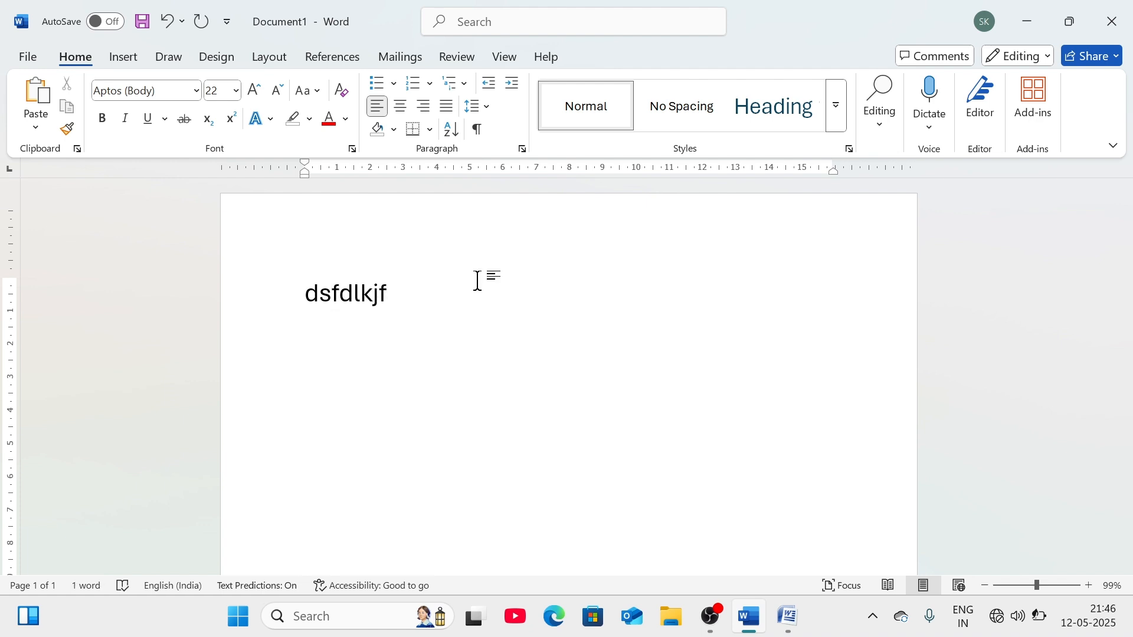
key(ctrl+a)
key(ctrl+bracketleft)
key(ctrl+bracketleft)
key(ctrl+bracketleft)
key(ctrl+bracketleft)
key(ctrl+bracketleft)
key(ctrl+bracketleft)
key(ctrl+bracketleft)
key(ctrl+bracketleft)
key(ctrl+bracketleft)
key(ctrl+bracketleft)
key(ctrl+bracketleft)
key(ctrl+bracketleft)
key(ctrl+bracketleft)
key(ctrl+bracketleft)
key(ctrl+bracketleft)
key(ctrl+bracketleft)
key(ctrl+bracketleft)
key(ctrl+bracketleft)
key(ctrl+bracketleft)
key(ctrl+bracketleft)
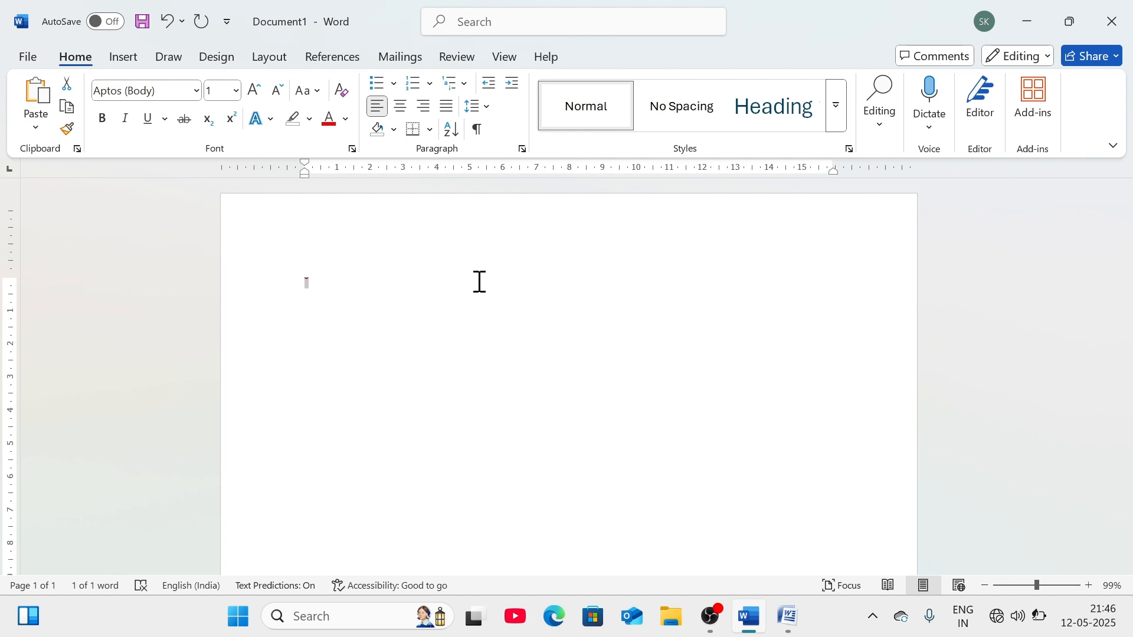
key(ctrl+shift+period)
key(ctrl+shift+period)
key(ctrl+shift+period)
key(ctrl+shift+period)
key(ctrl+shift+period)
key(ctrl+shift+period)
key(ctrl+shift+period)
key(ctrl+shift+period)
key(ctrl+shift+period)
key(ctrl+shift+period)
key(ctrl+shift+period)
key(ctrl+shift+period)
key(ctrl+shift+period)
key(ctrl+shift+period)
key(ctrl+shift+period)
key(ctrl+shift+period)
key(ctrl+shift+period)
key(ctrl+shift+period)
key(ctrl+shift+period)
key(ctrl+shift+period)
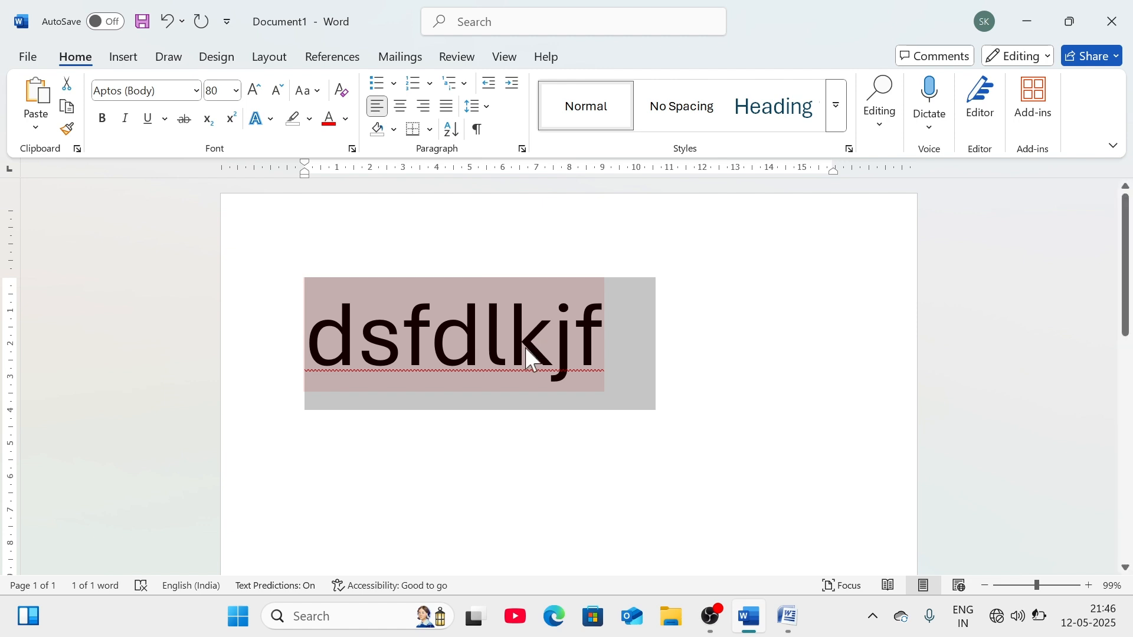
- Select the placeholder word 'dsfdlkjf' and toggle bold on and off
click(581, 336)
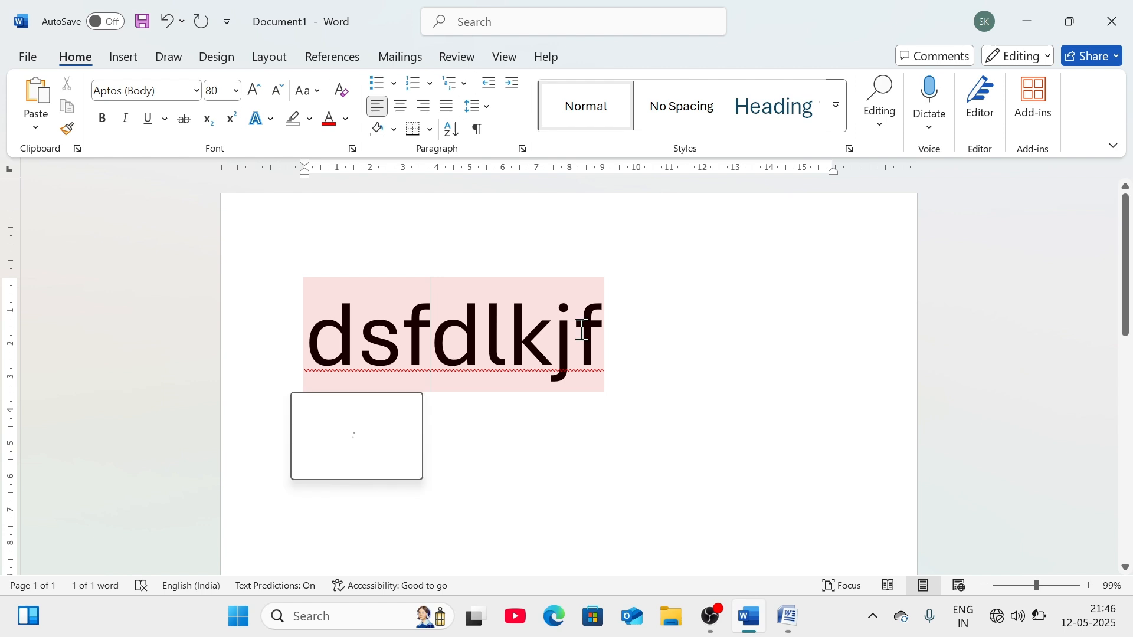
click(652, 366)
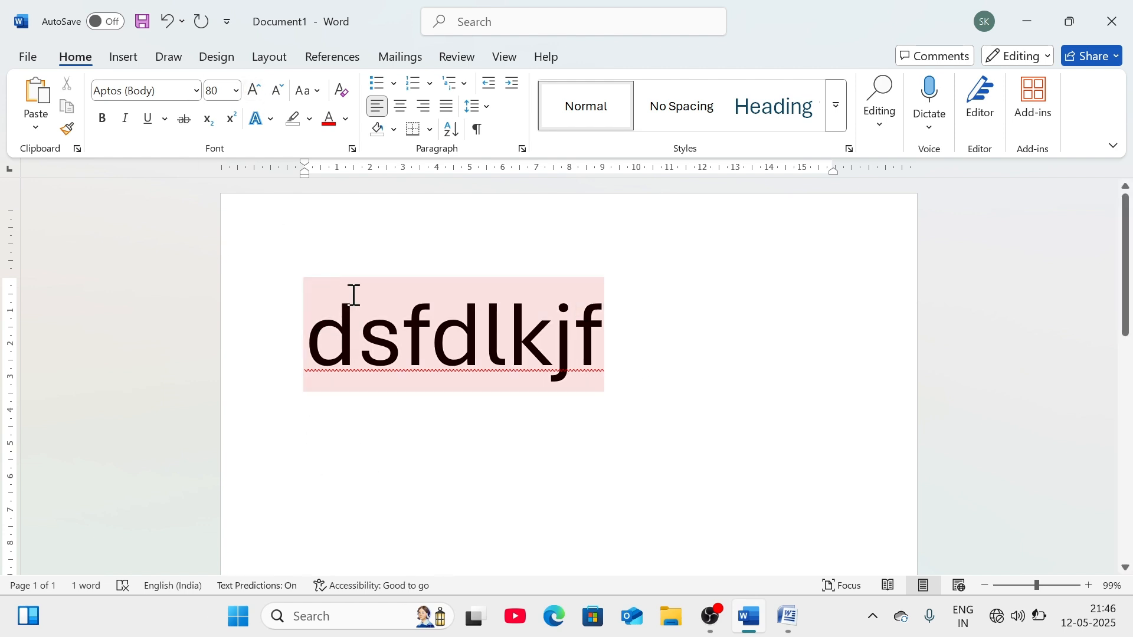
triple_click(345, 316)
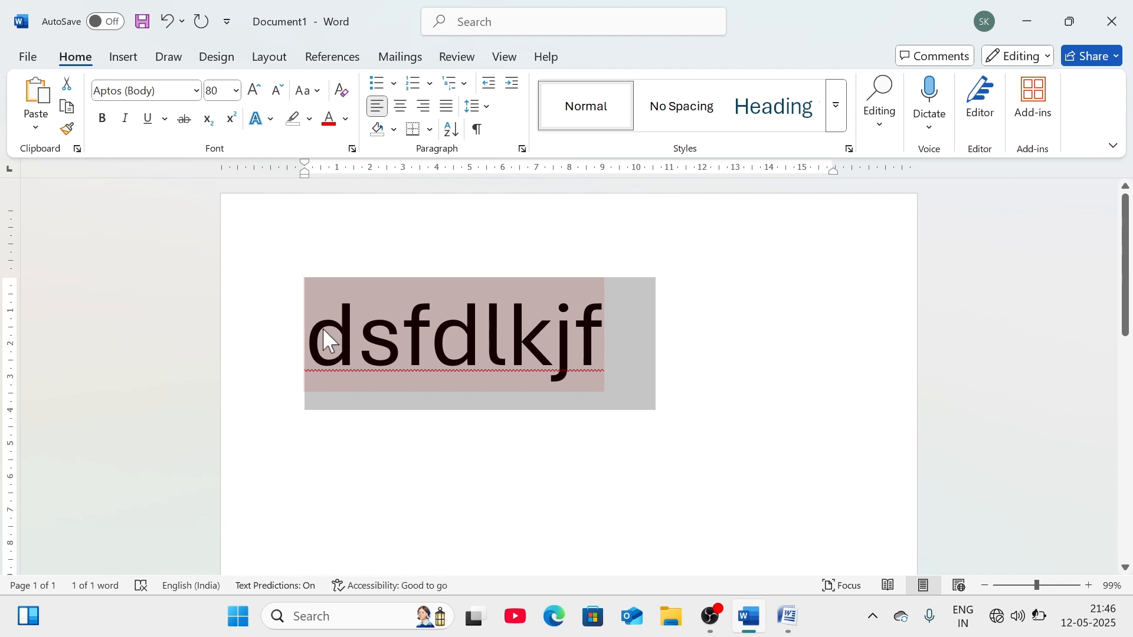
click(103, 118)
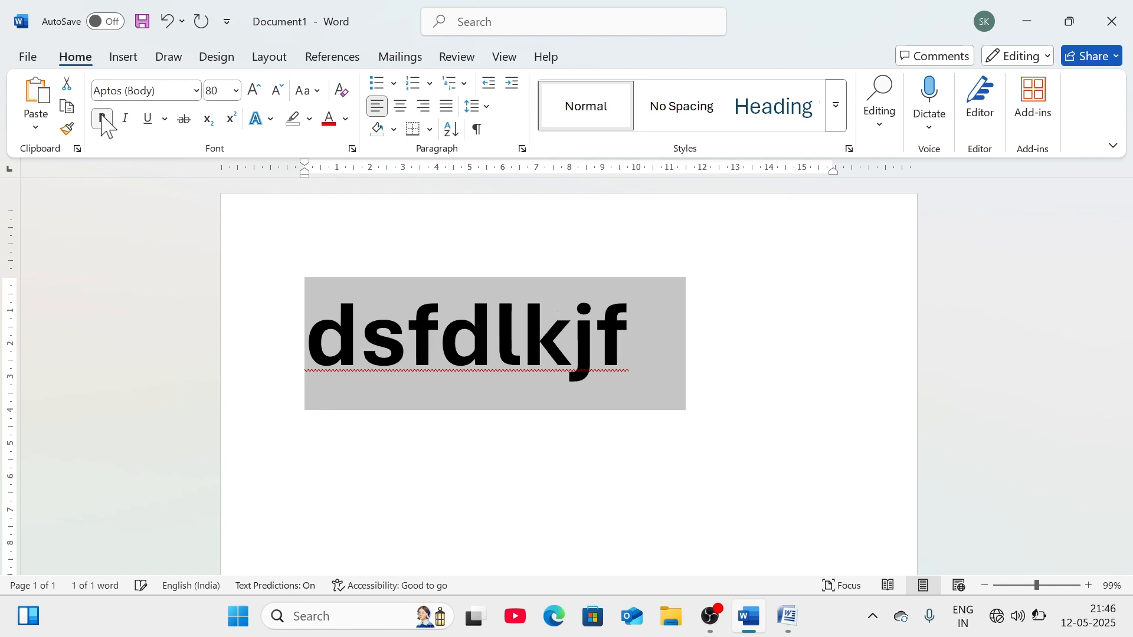
click(104, 118)
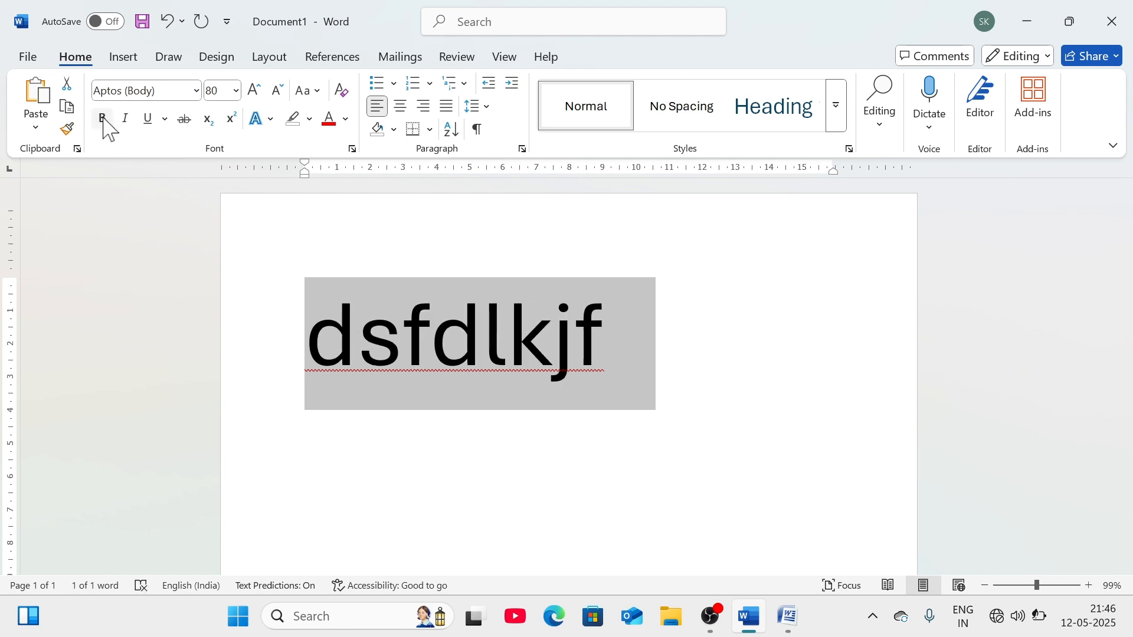
- Toggle italic on and off, underline the word, and show the underline styles list
click(125, 120)
click(125, 121)
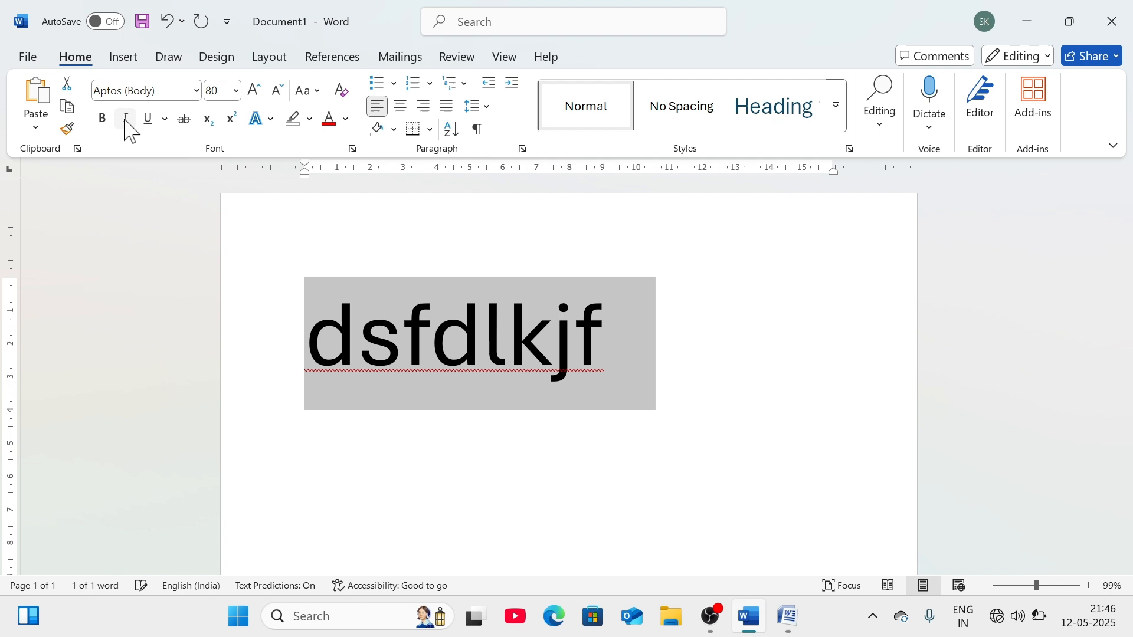
click(149, 120)
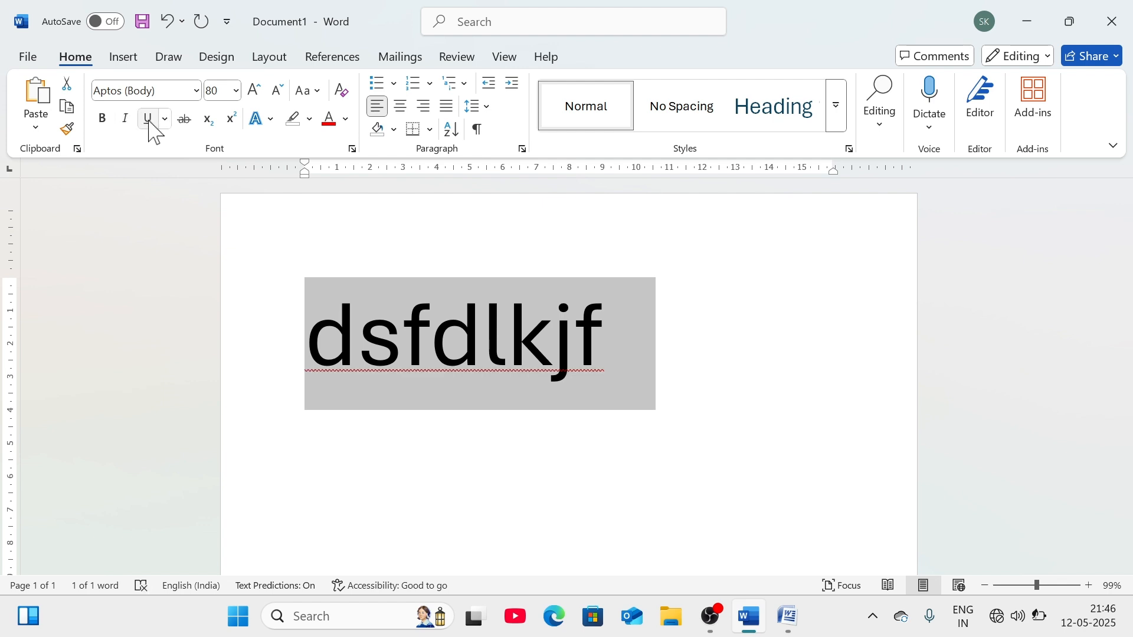
click(166, 120)
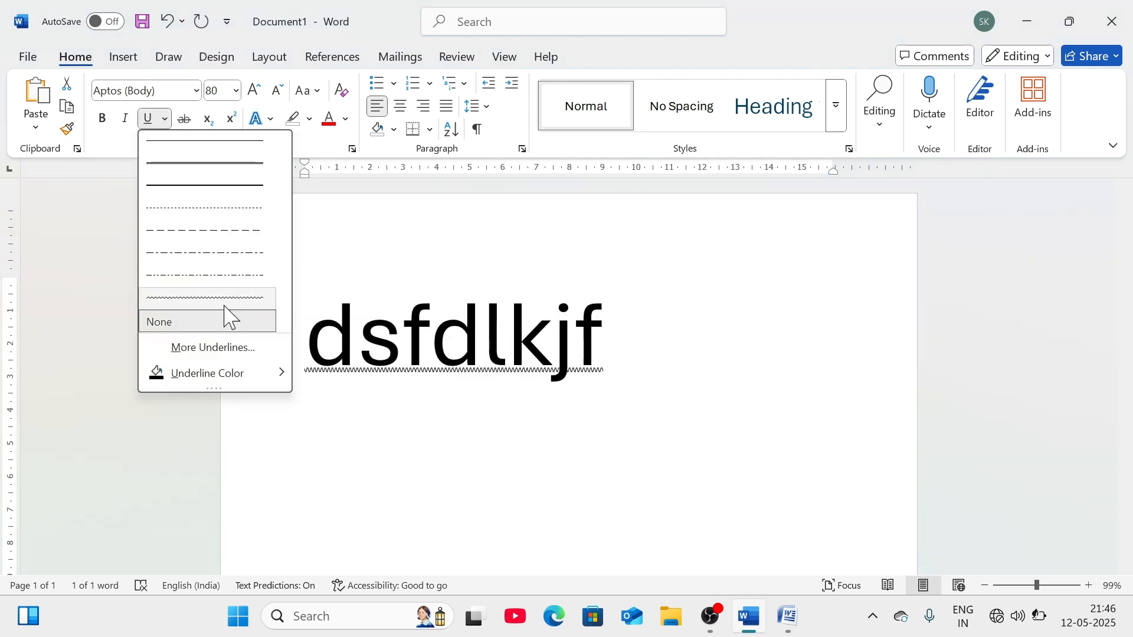
- Open More Underlines in the Font dialog and the Underline Color palette, closing both unchanged
click(204, 348)
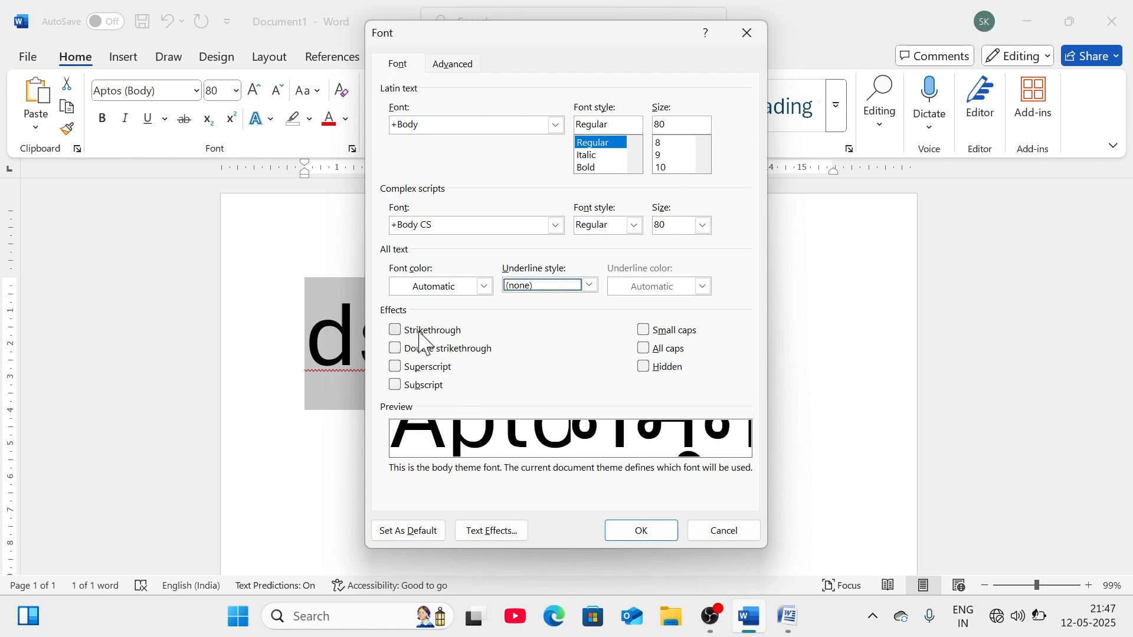
click(705, 532)
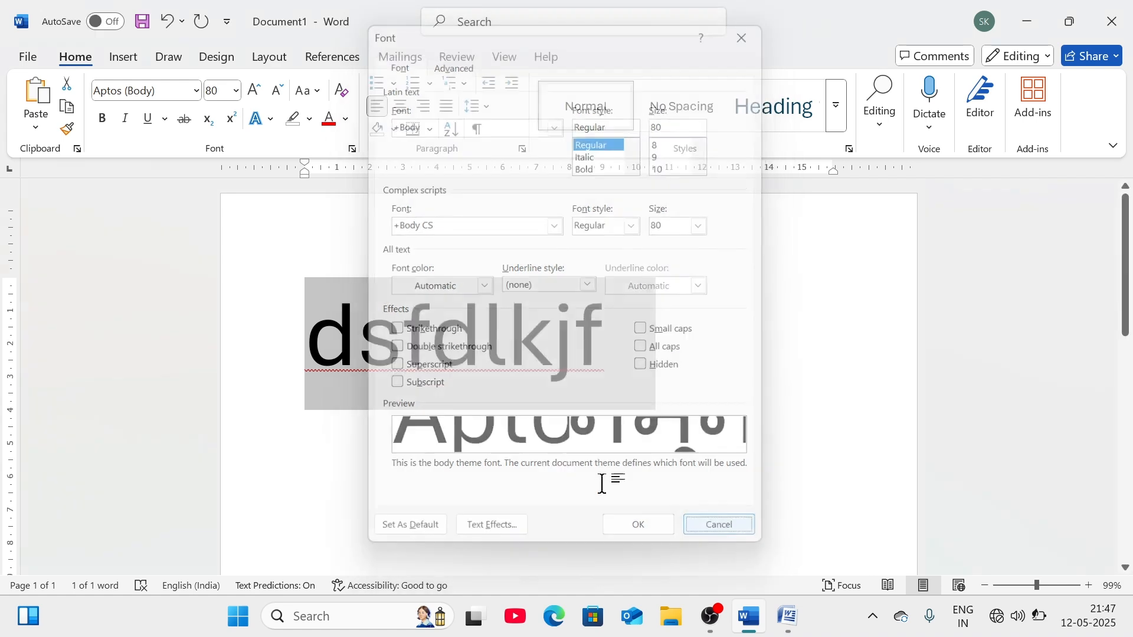
click(165, 119)
mouse_move(166, 382)
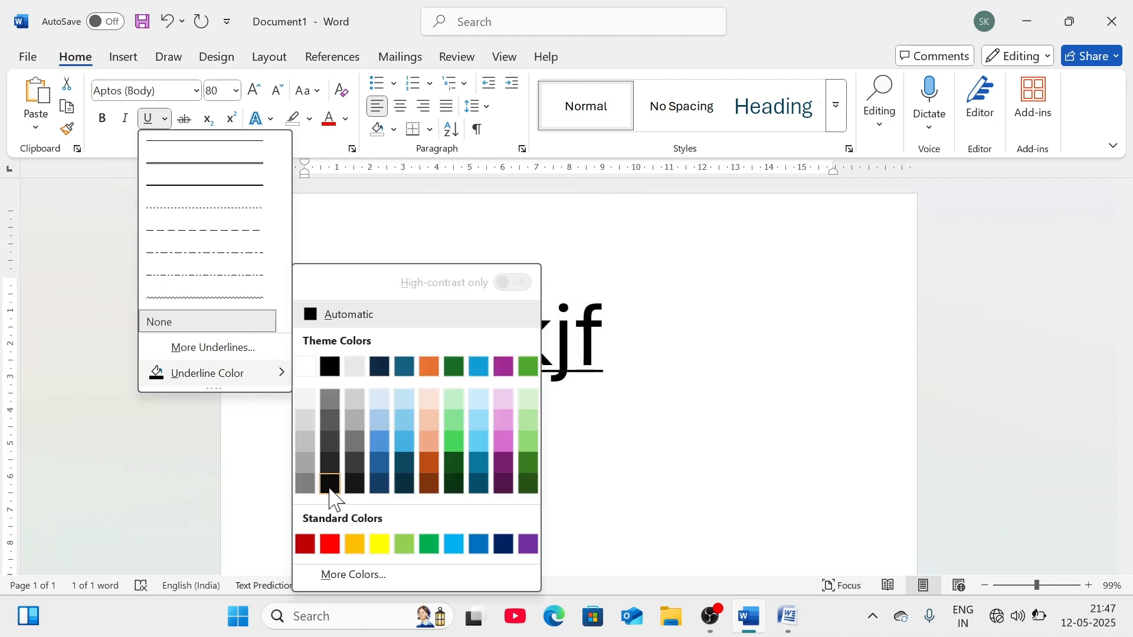
click(703, 472)
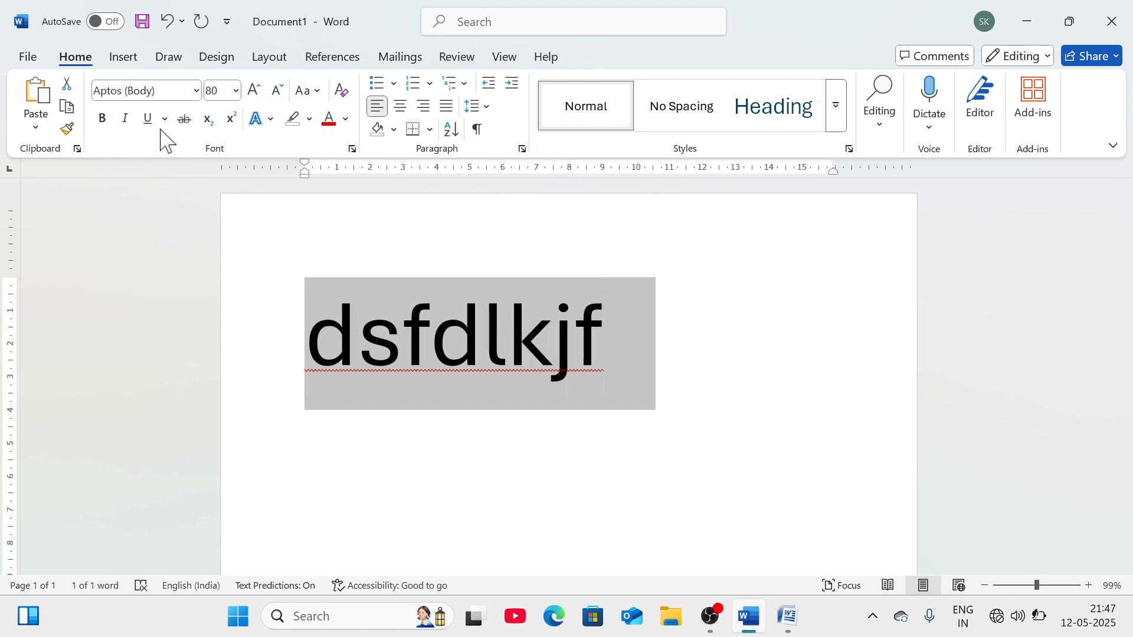
- Apply and remove strikethrough, preview the Glow text effects without applying, then show highlight colours
click(184, 120)
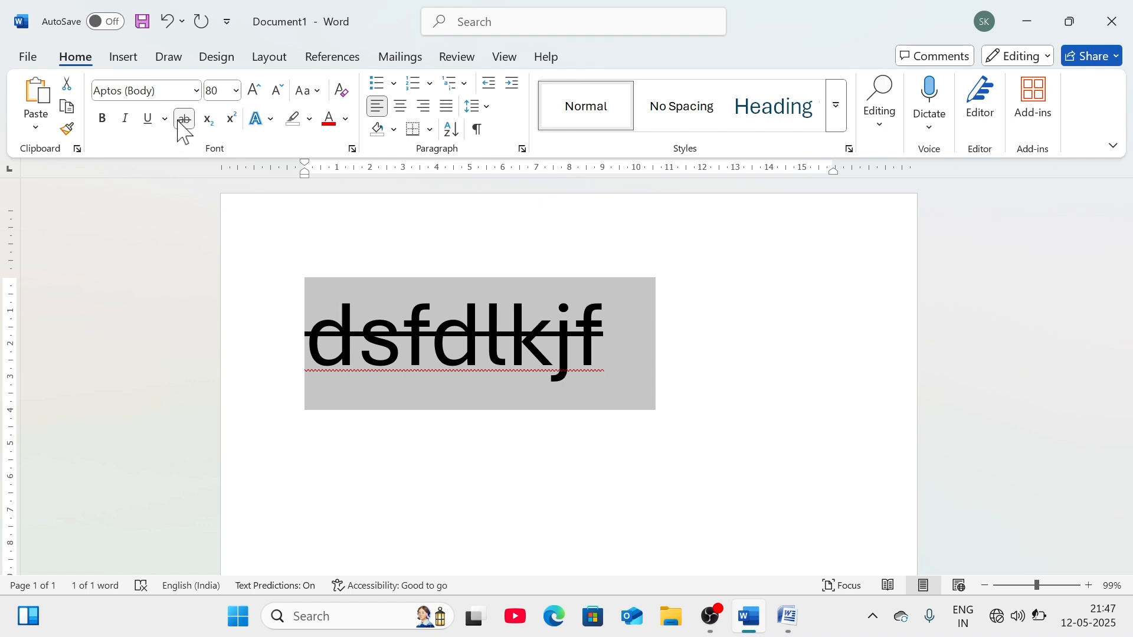
click(179, 120)
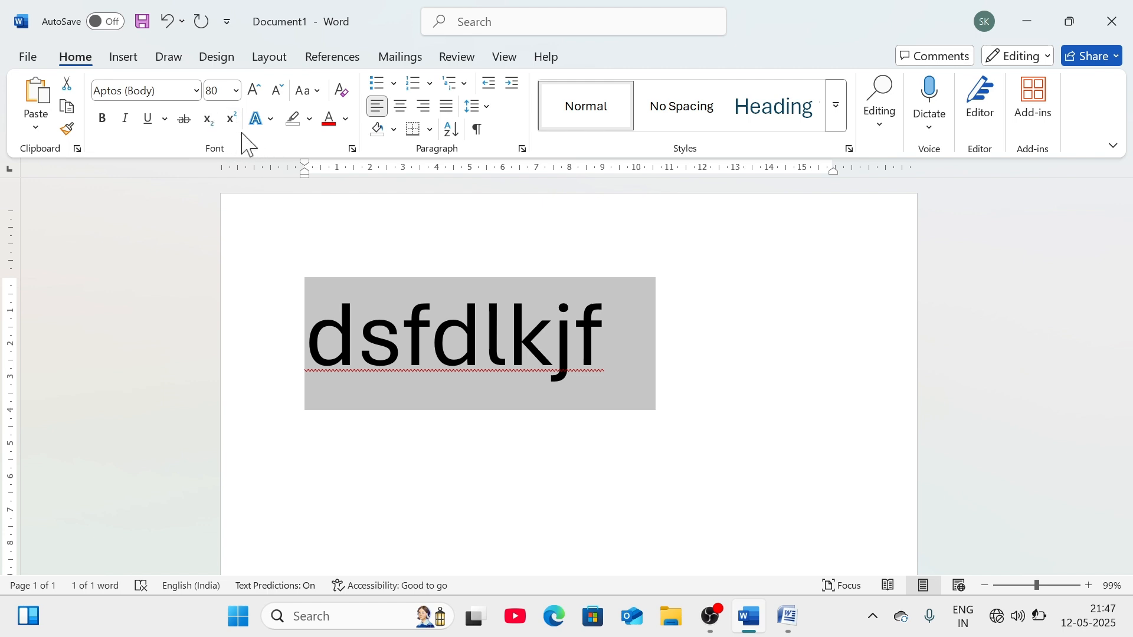
click(271, 122)
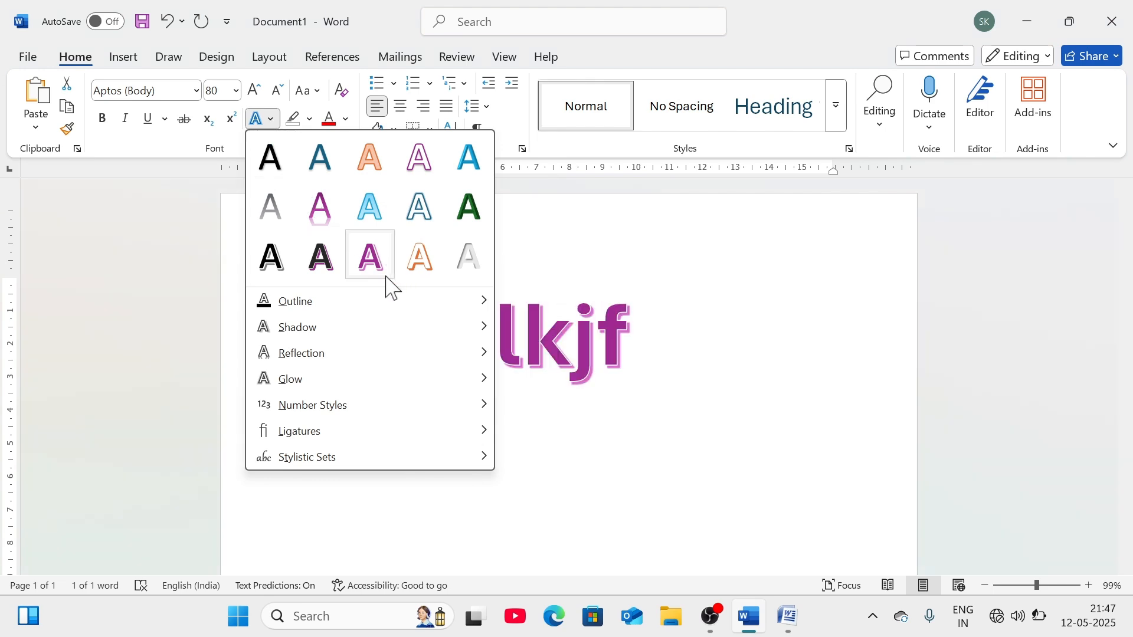
mouse_move(346, 389)
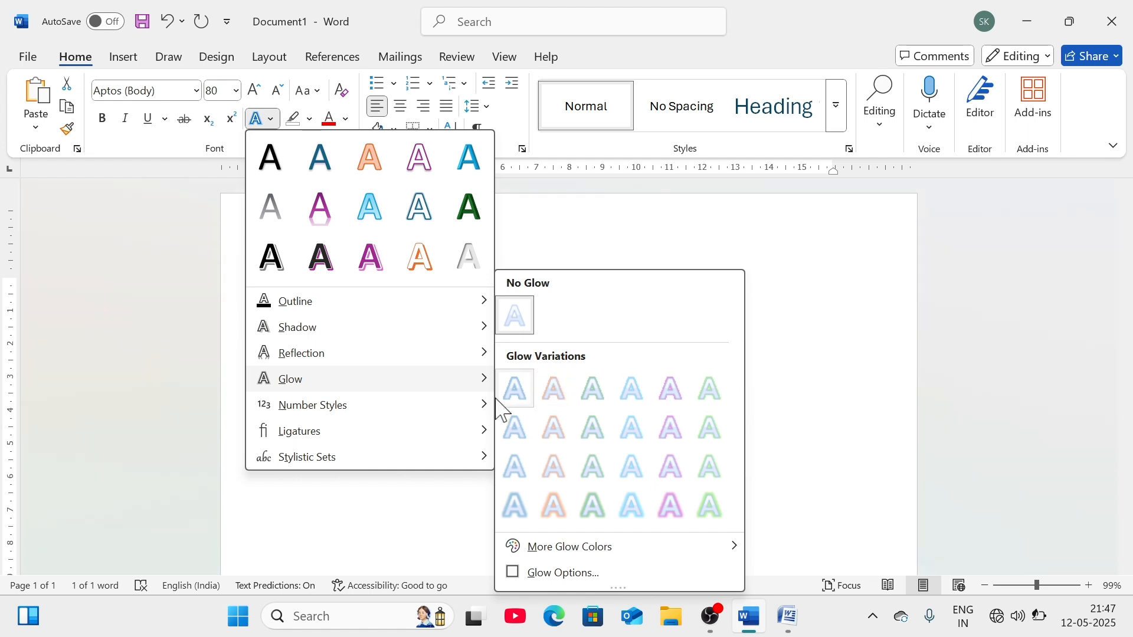
click(692, 230)
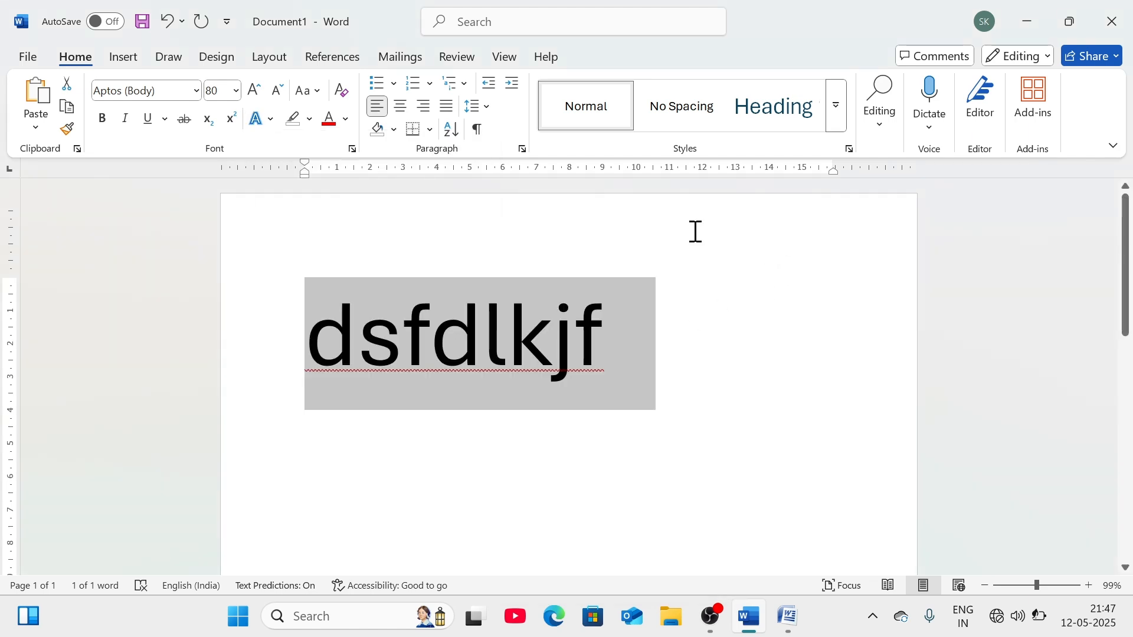
click(311, 120)
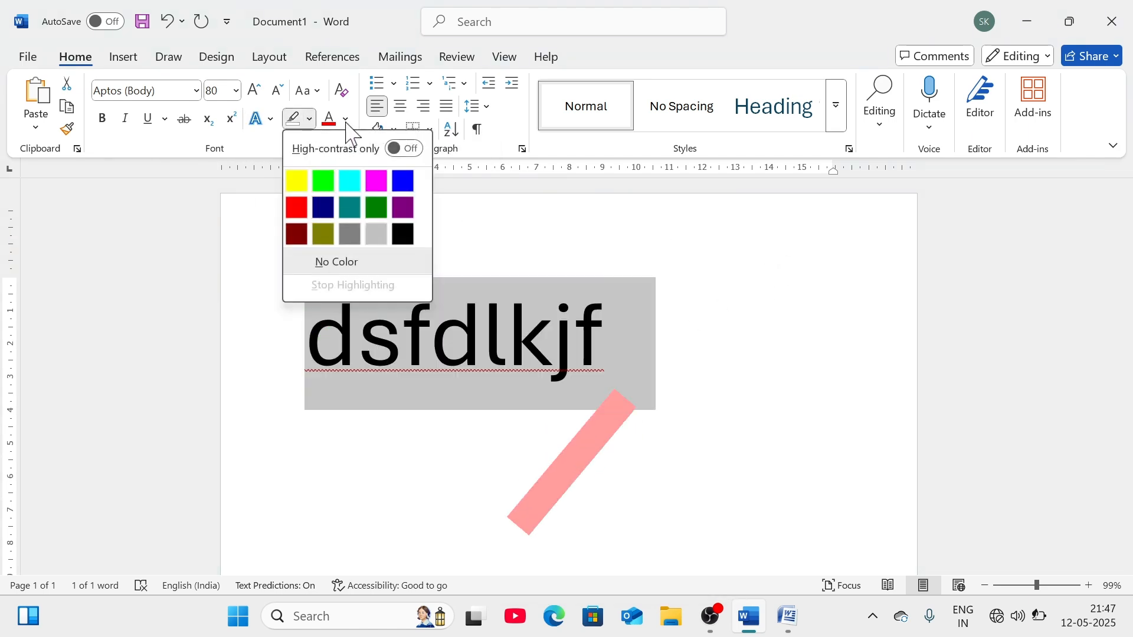
- Dismiss the highlight colours and preview a red font colour without applying it
click(565, 255)
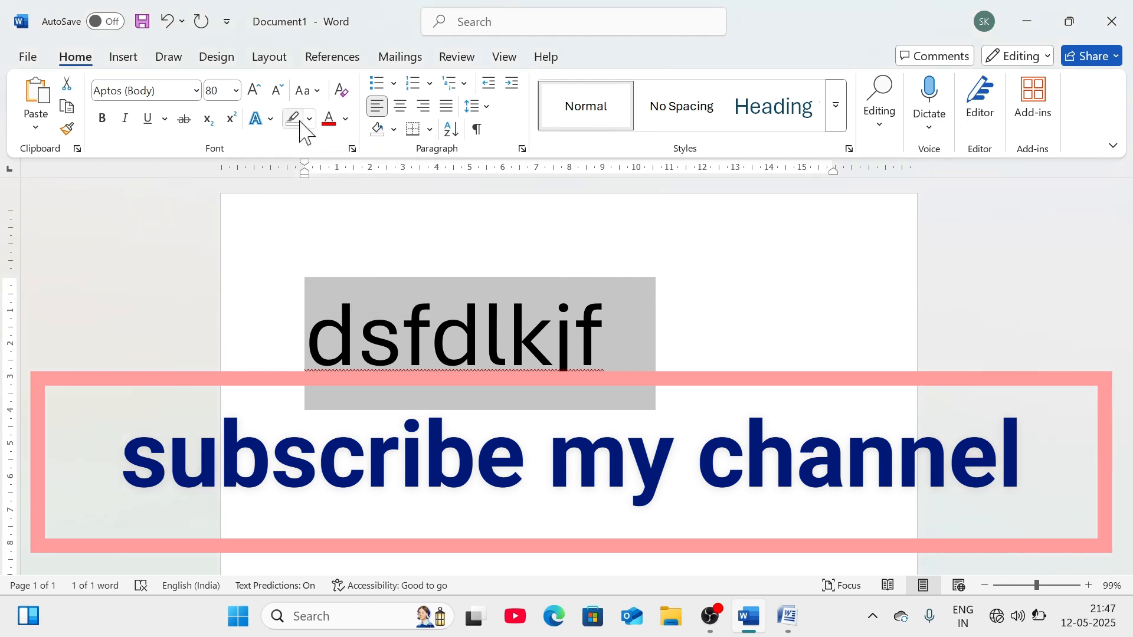
click(345, 120)
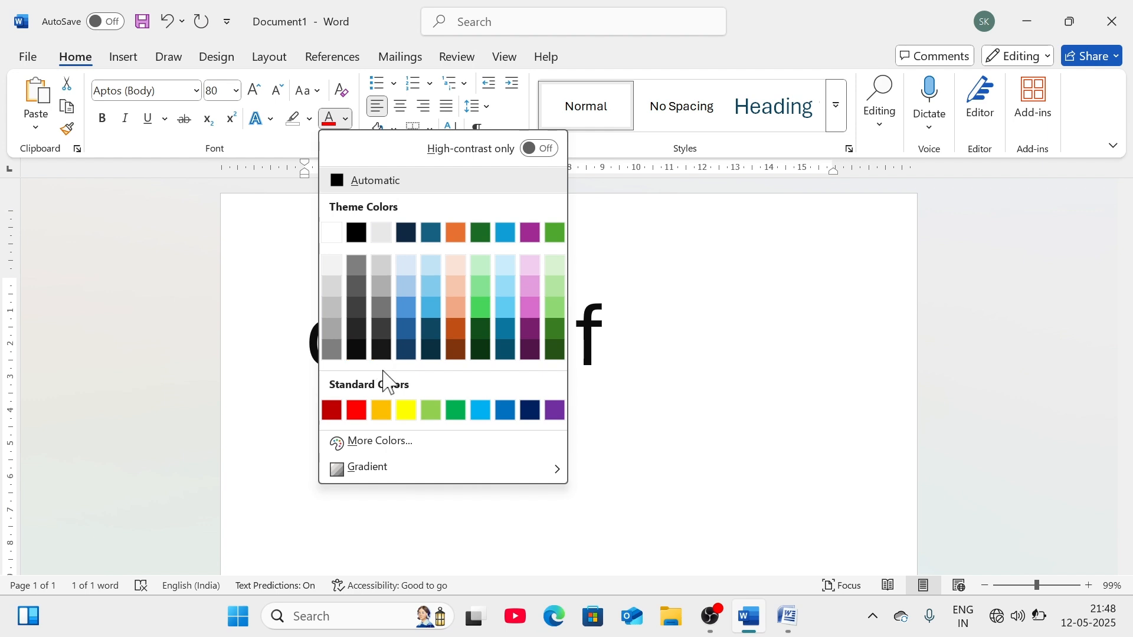
click(657, 298)
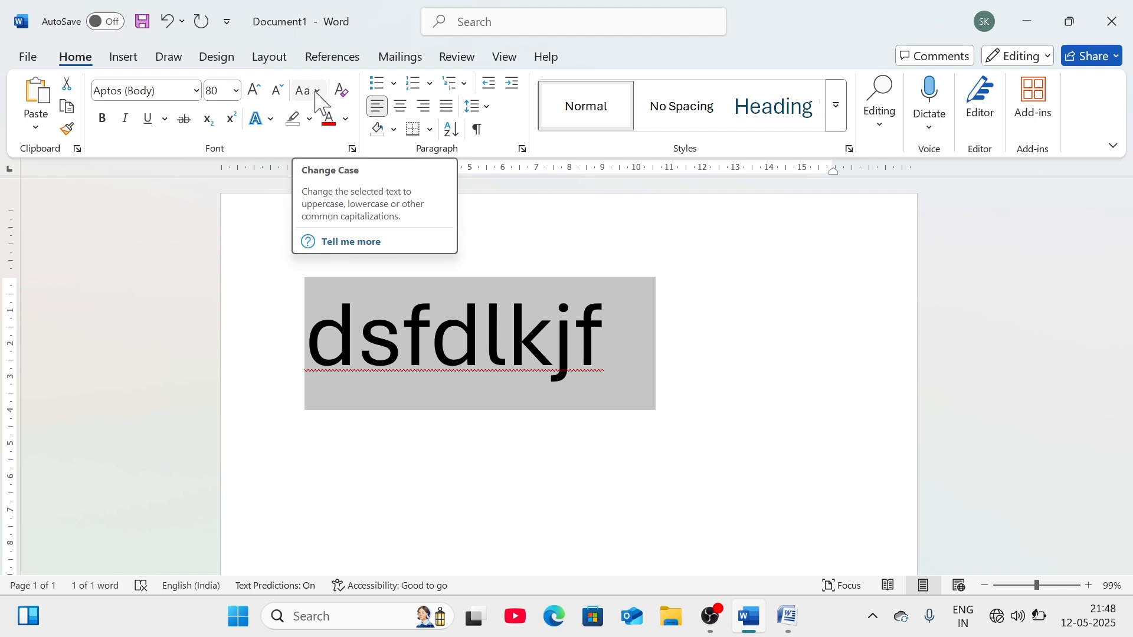
- Change the word's case through Sentence case and lowercase to UPPERCASE, reading DSFDLKJF
click(315, 92)
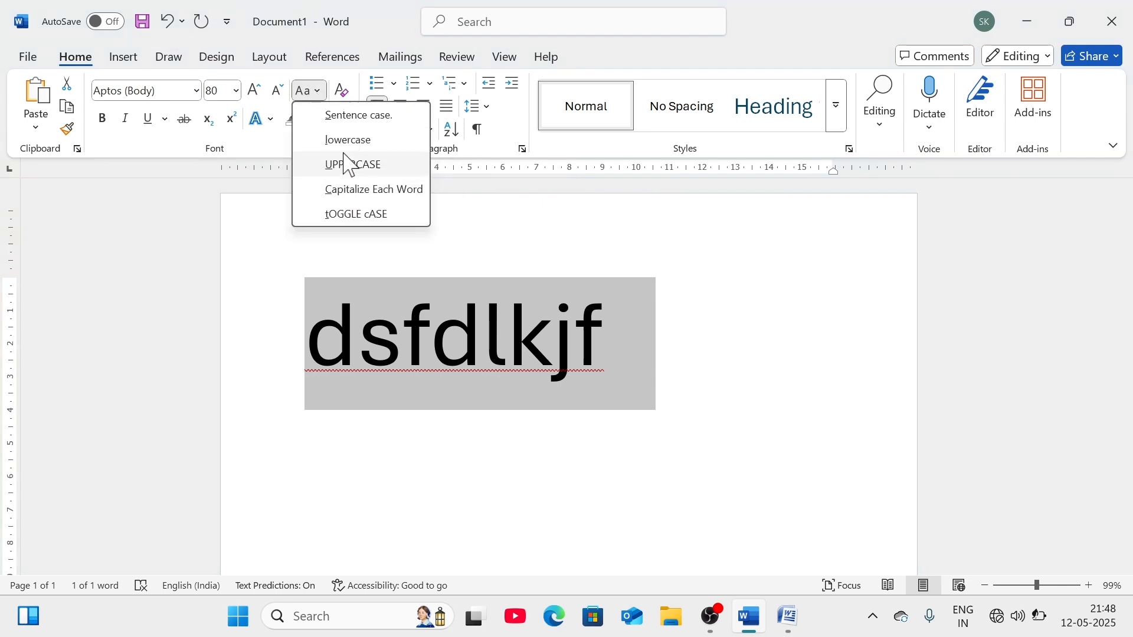
click(346, 118)
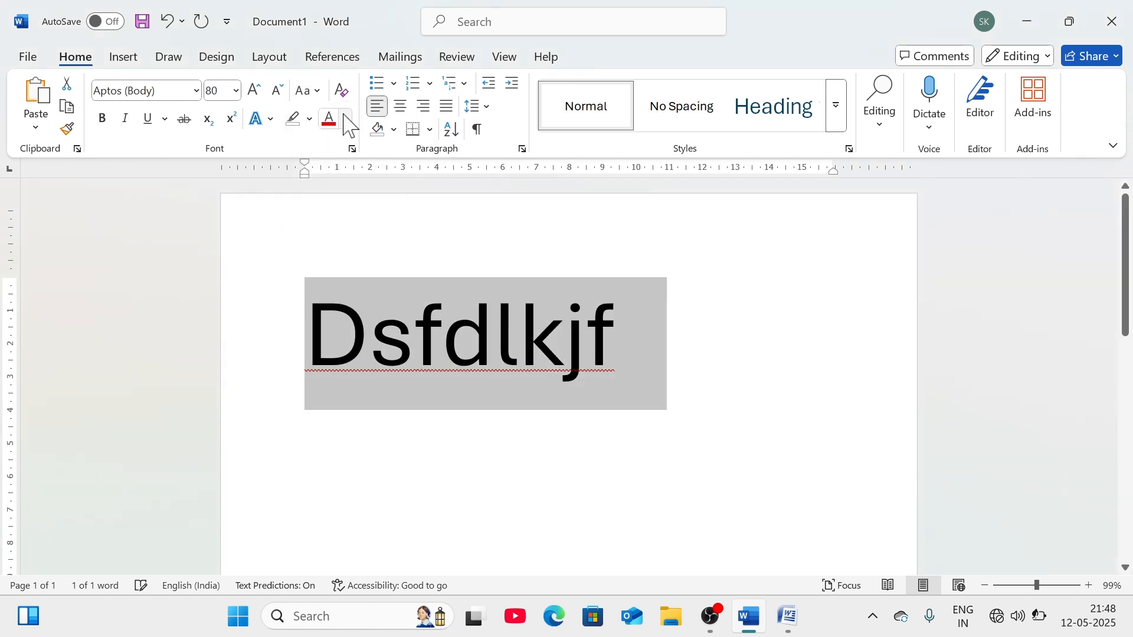
click(308, 90)
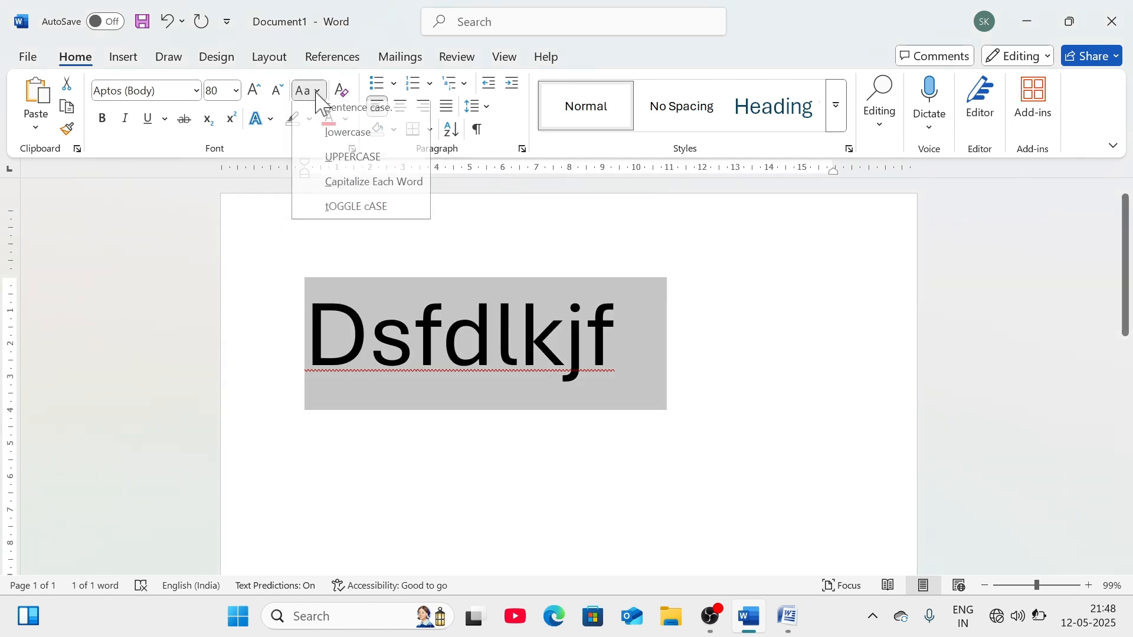
click(347, 142)
click(307, 91)
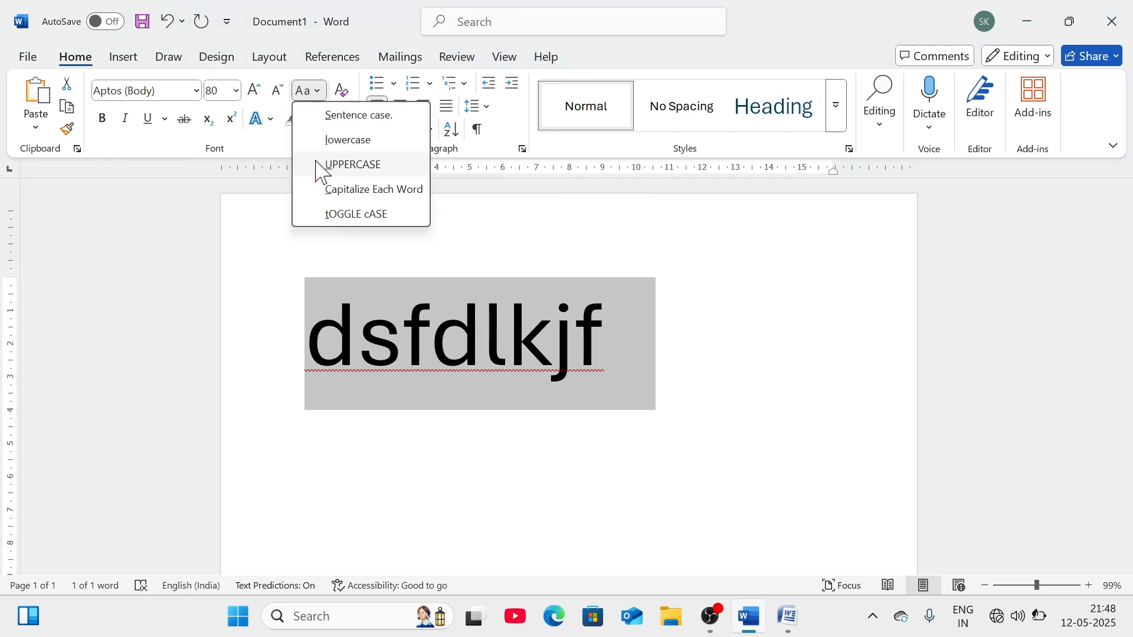
click(322, 165)
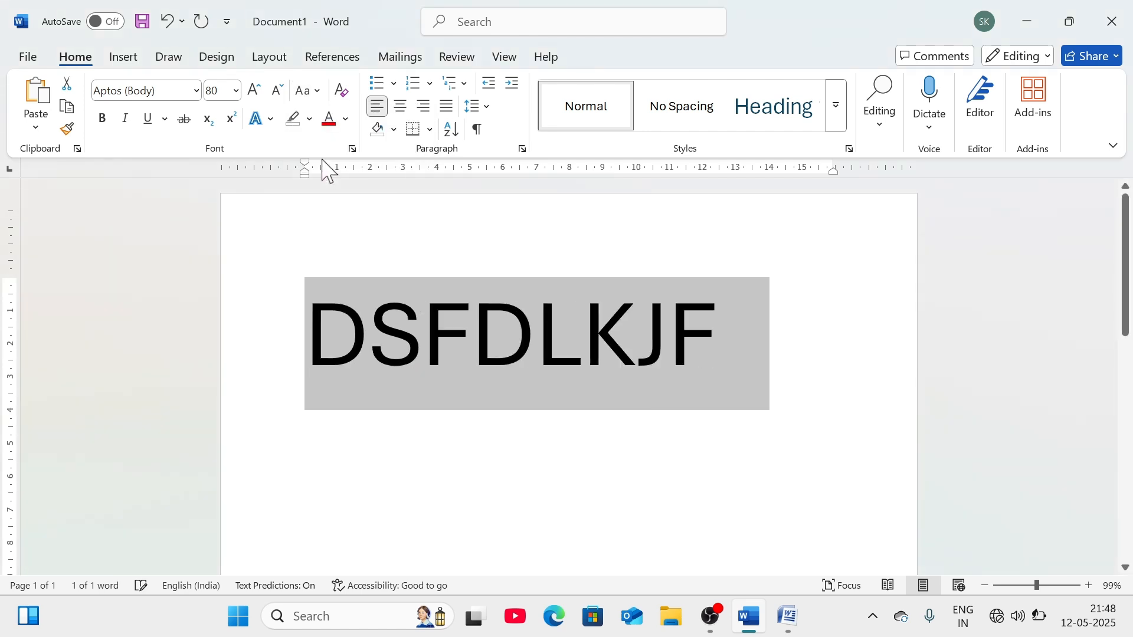
click(309, 91)
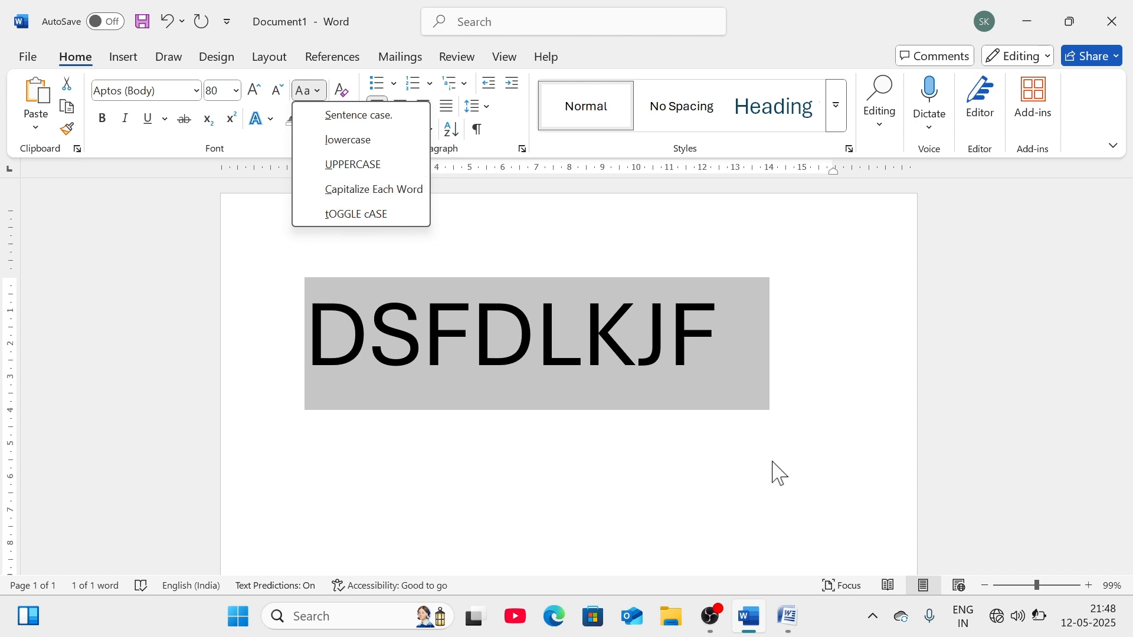
click(702, 357)
click(704, 354)
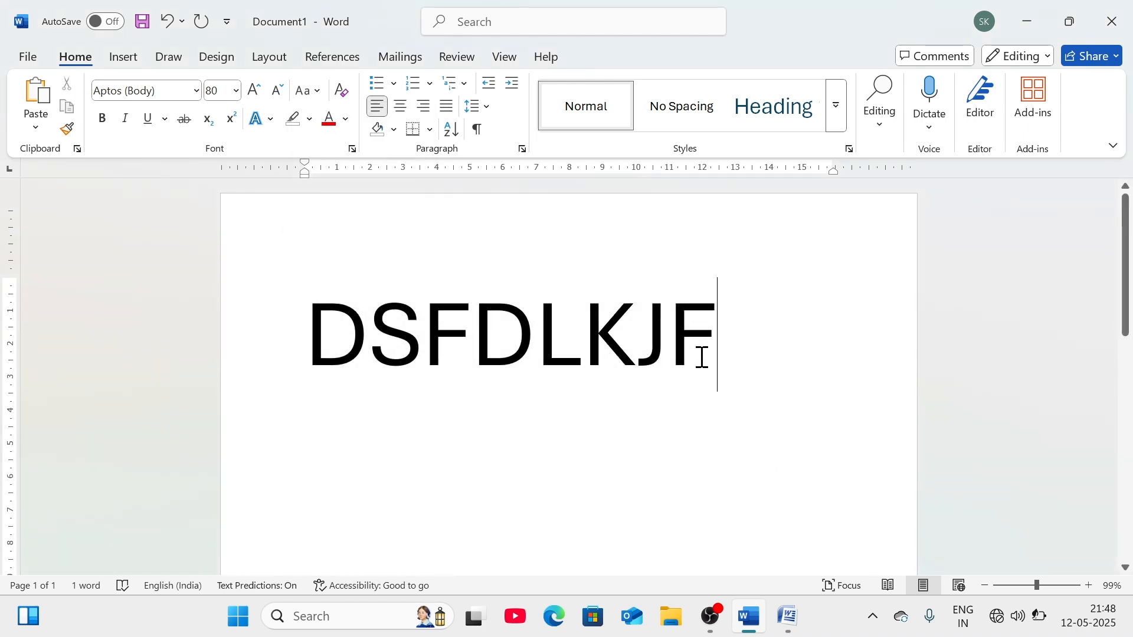
- Replace DSFDLKJF with a person's two-word name and enlarge it to 48 pt
key(ctrl+a)
key(BackSpace)
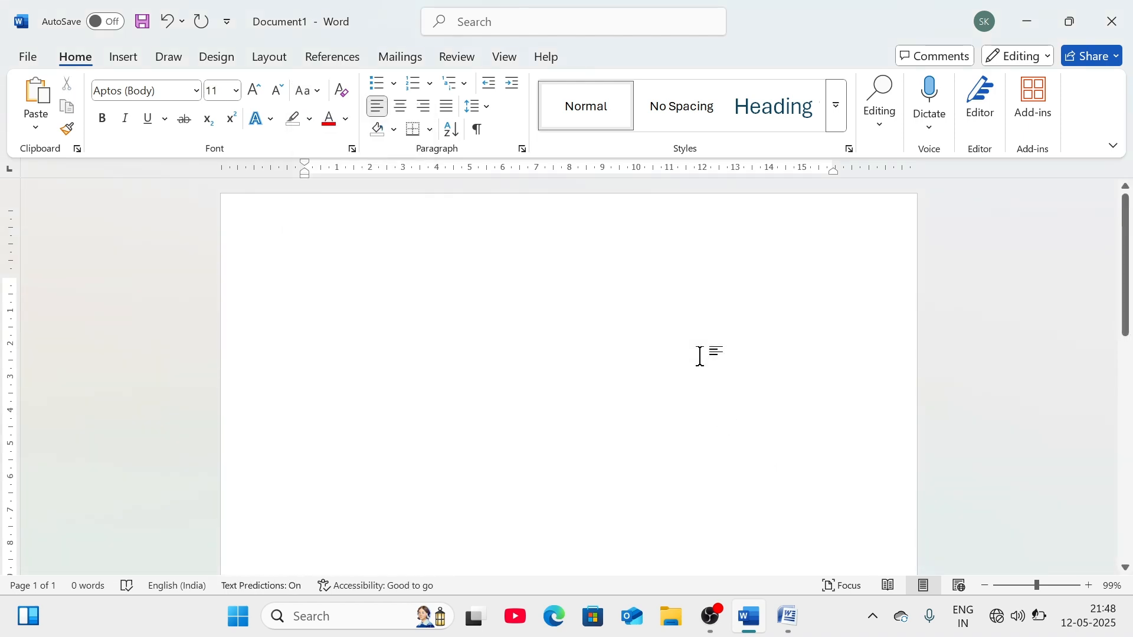
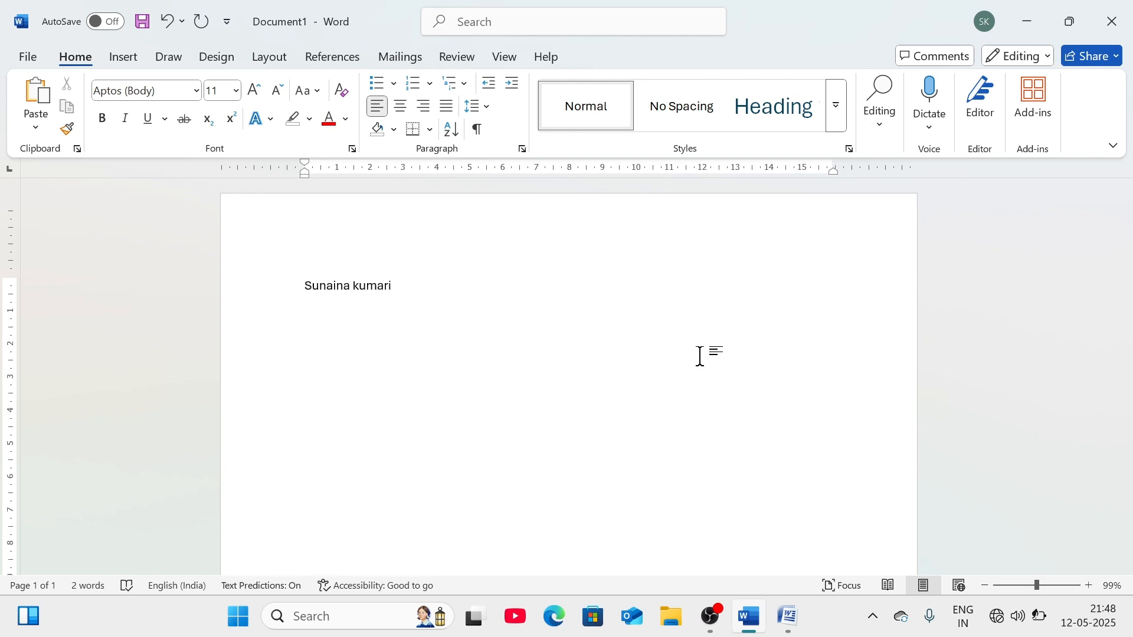
key(ctrl+a)
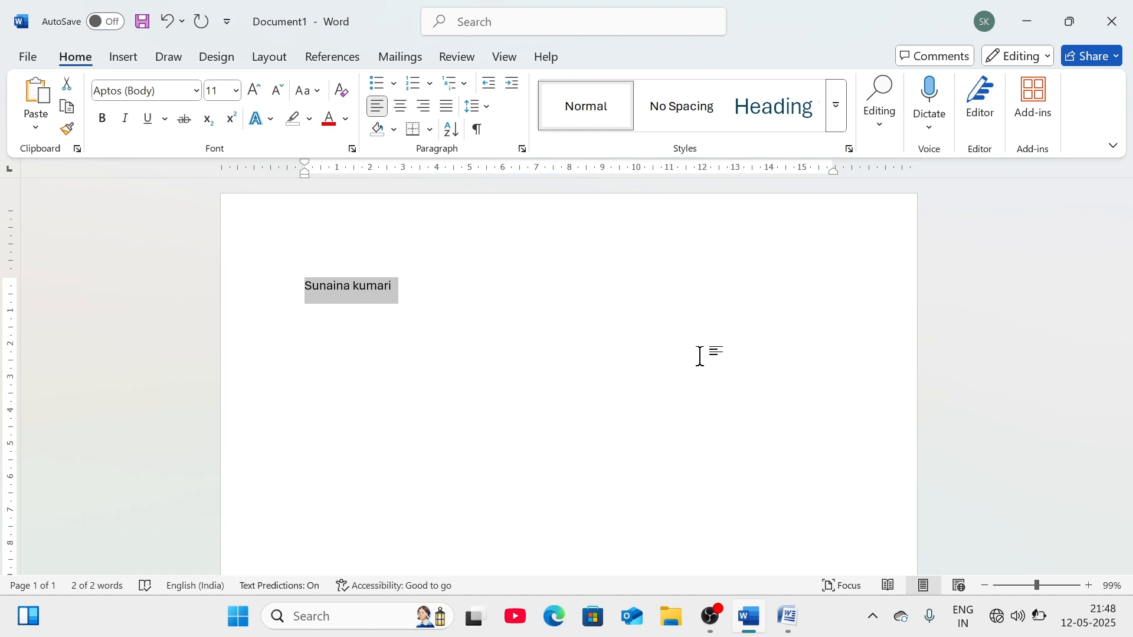
key(ctrl+shift+period)
key(ctrl+shift+period)
key(ctrl+shift+period)
key(ctrl+shift+period)
key(ctrl+shift+period)
key(ctrl+shift+period)
key(ctrl+shift+period)
key(ctrl+shift+period)
key(ctrl+shift+period)
key(ctrl+shift+period)
key(ctrl+shift+period)
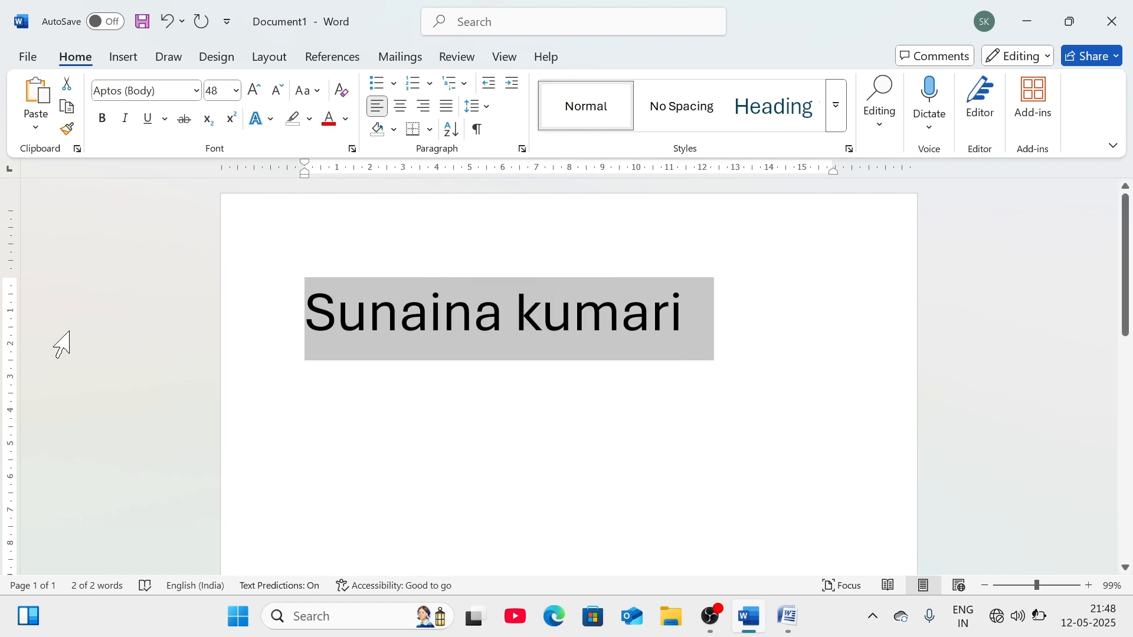
- Apply Capitalize Each Word to the name
click(359, 411)
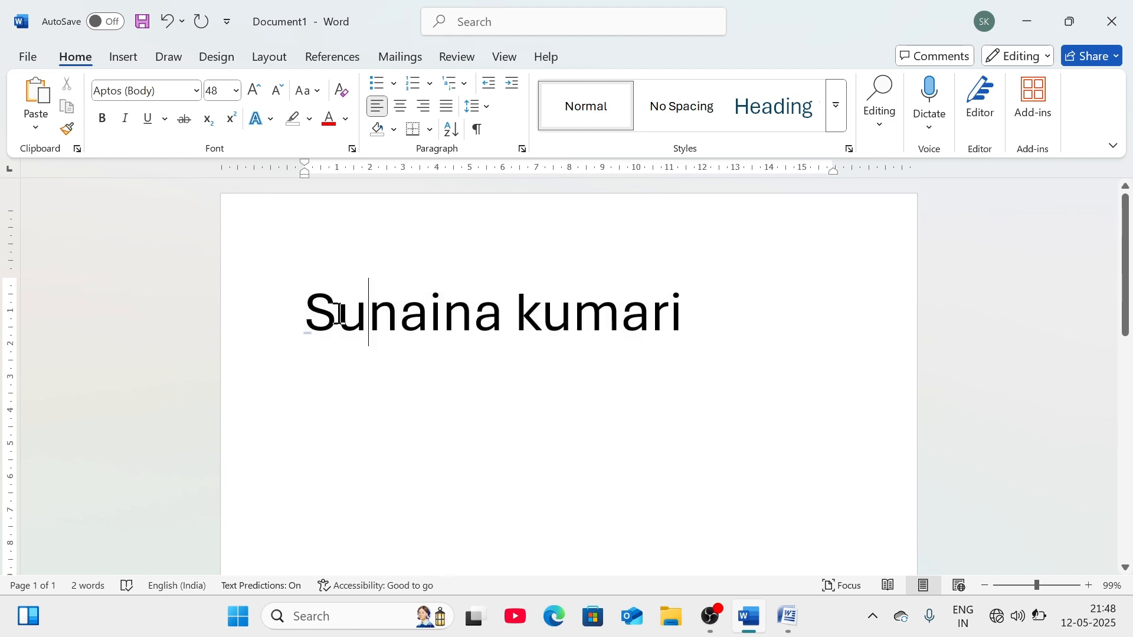
triple_click(377, 340)
click(309, 90)
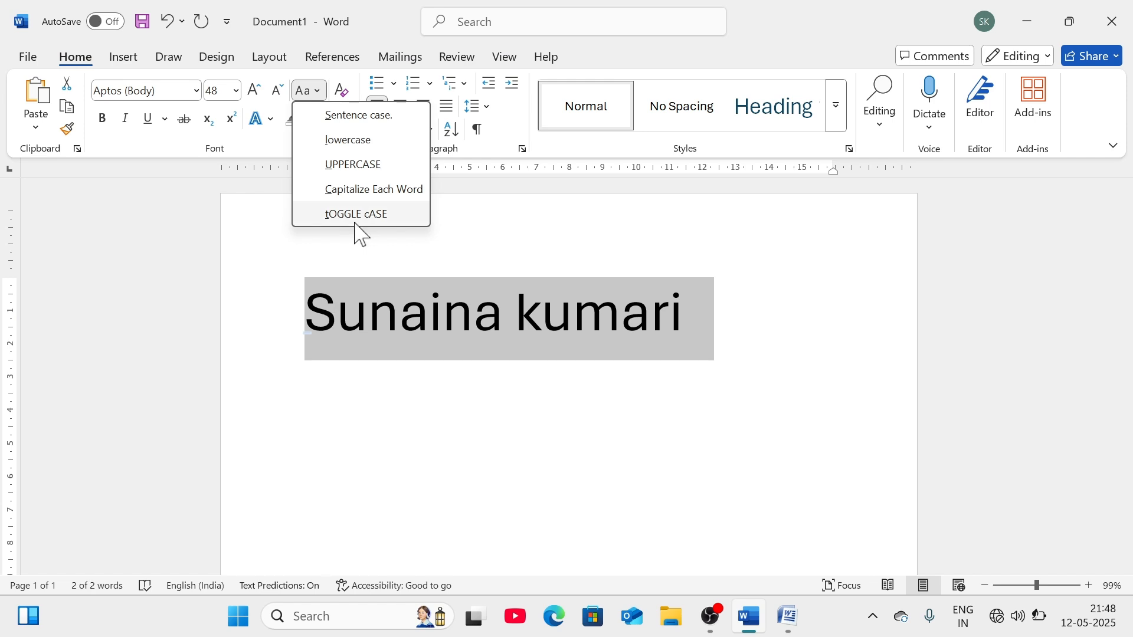
click(365, 190)
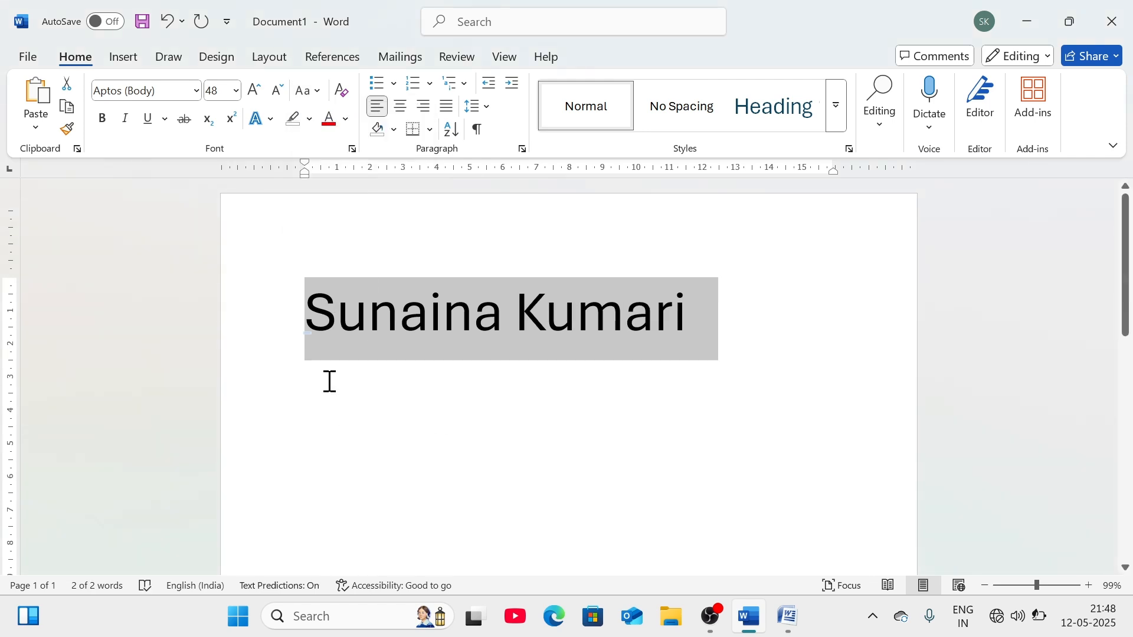
click(506, 344)
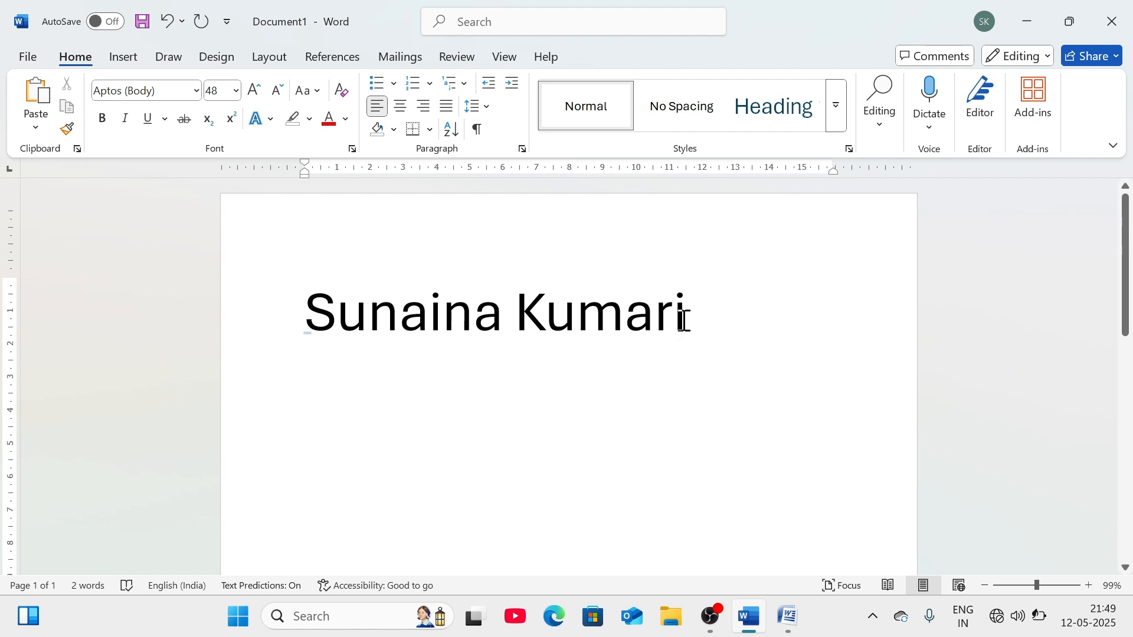
- Apply tOGGLE cASE to invert every letter, then delete the name to empty the page
key(ctrl+a)
click(309, 90)
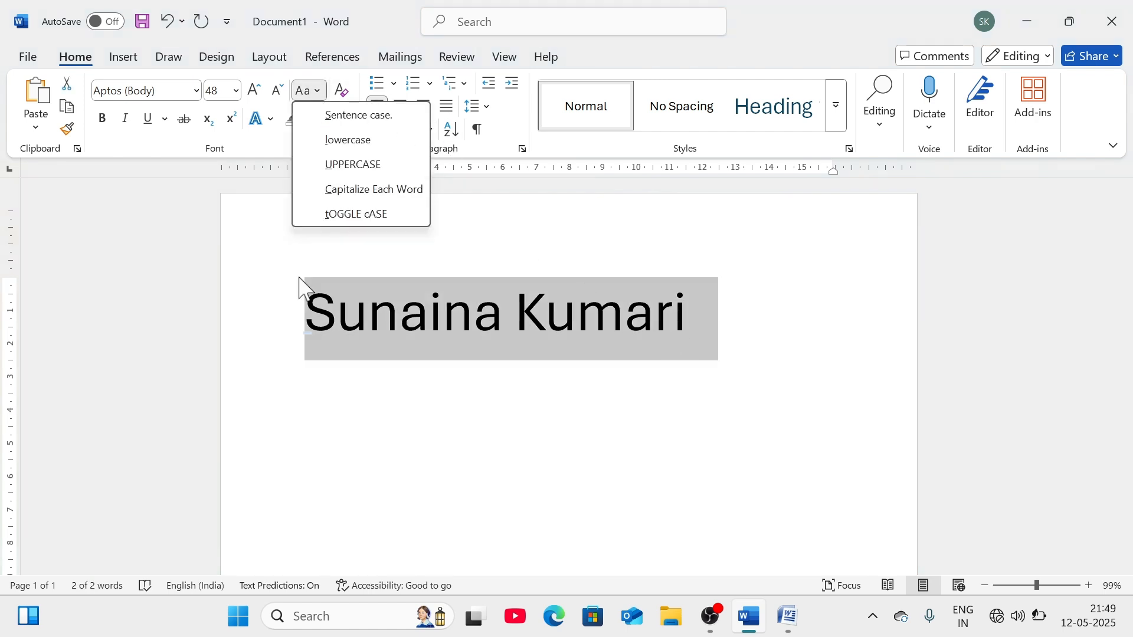
click(374, 215)
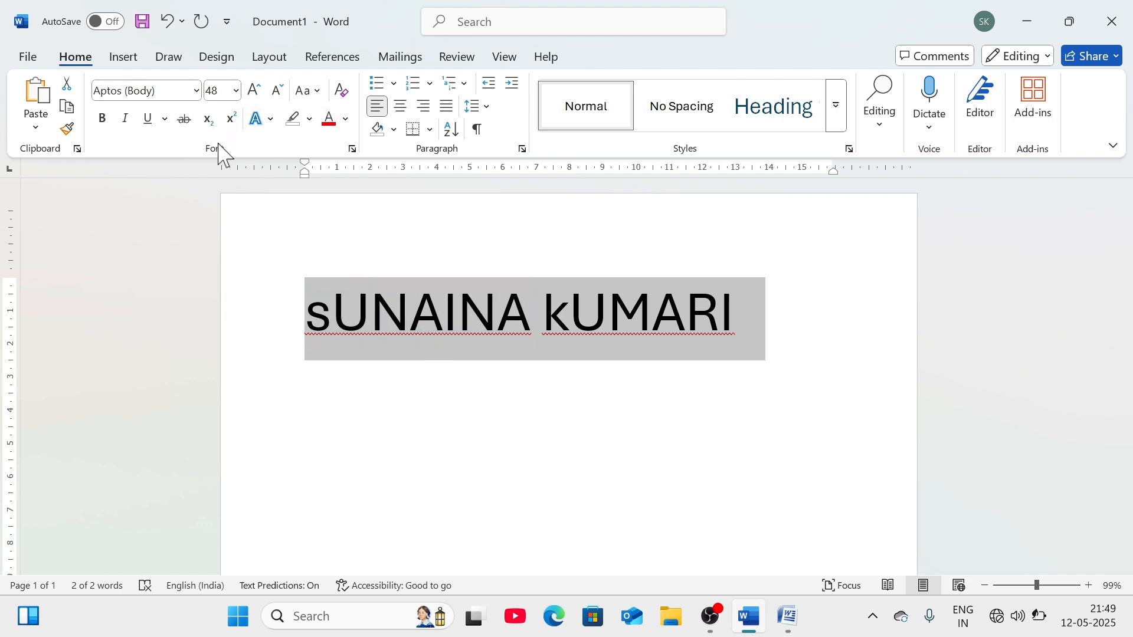
key(Delete)
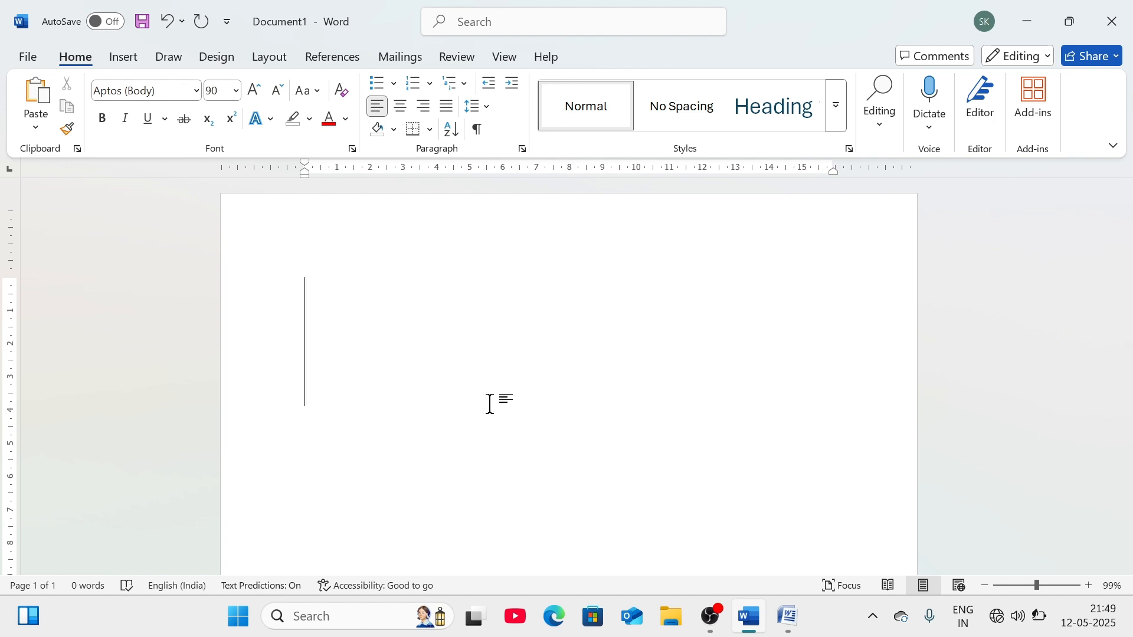
text(H)
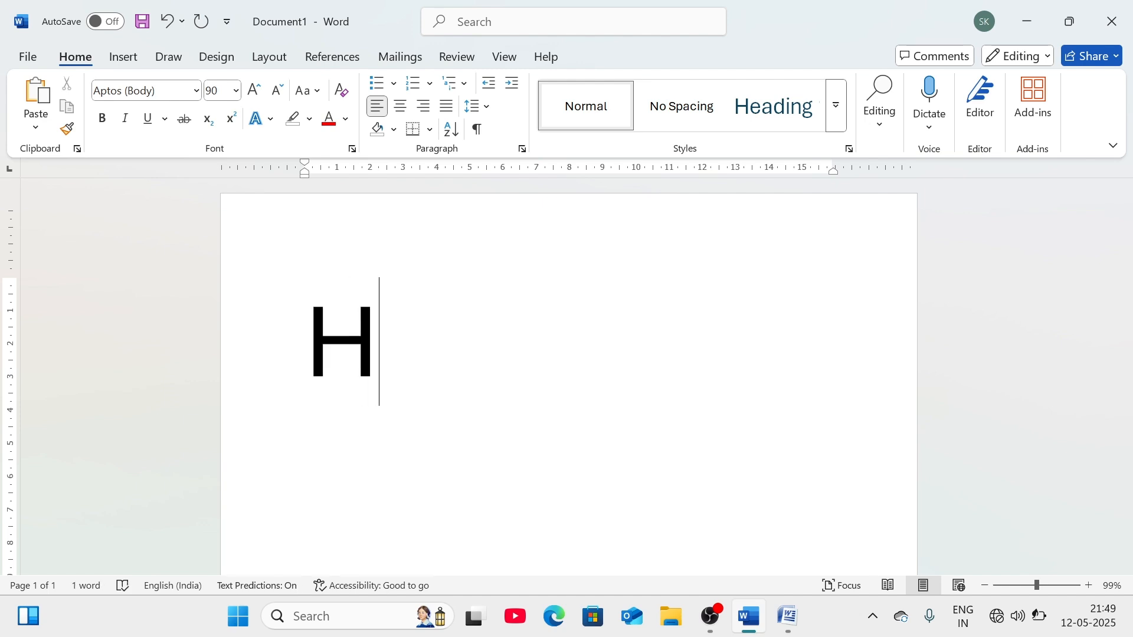
text(2O)
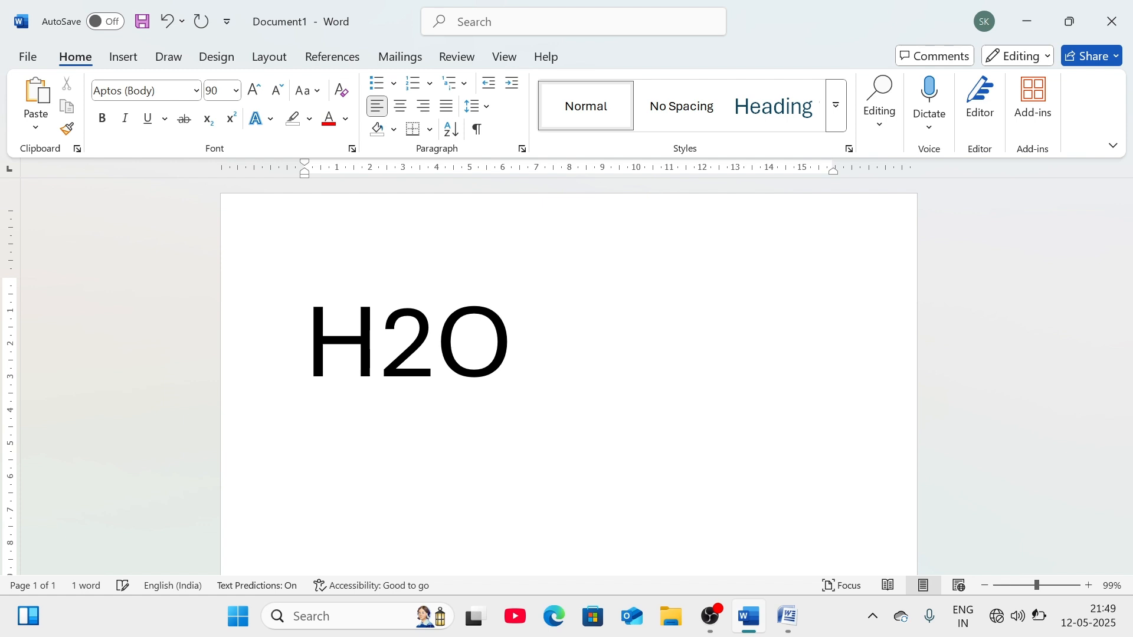
key(BackSpace)
key(BackSpace)
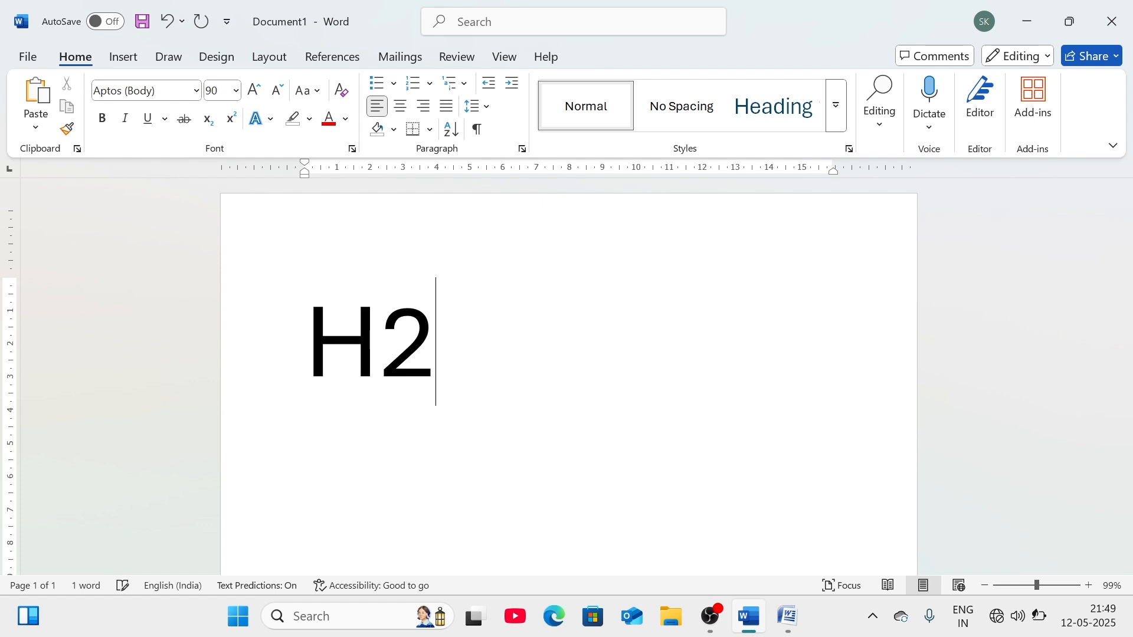
click(207, 118)
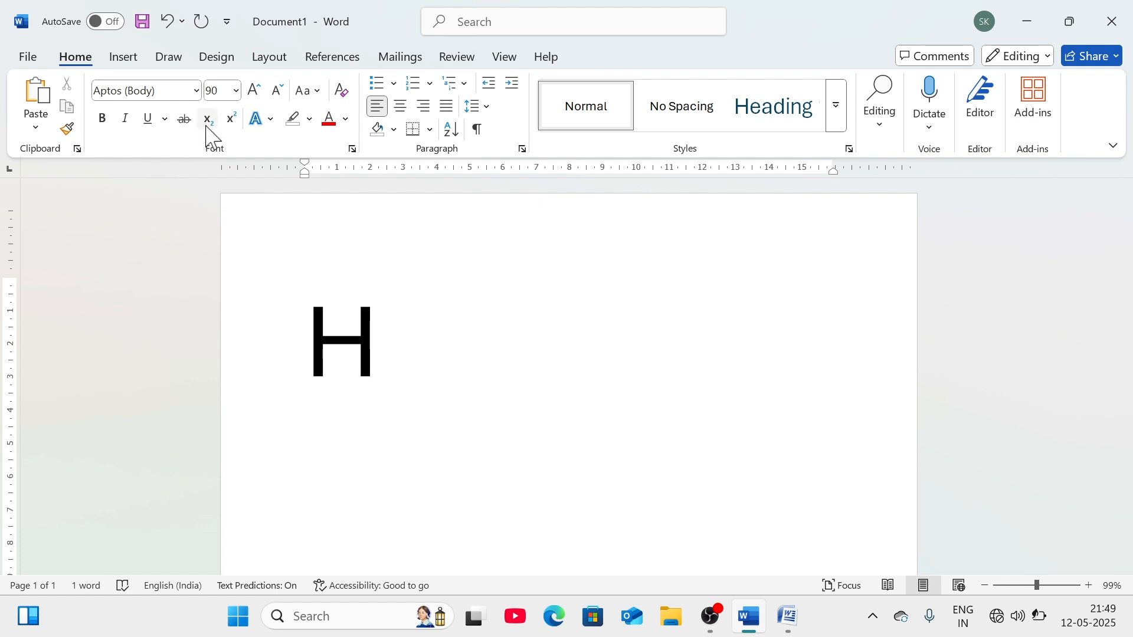
text(2)
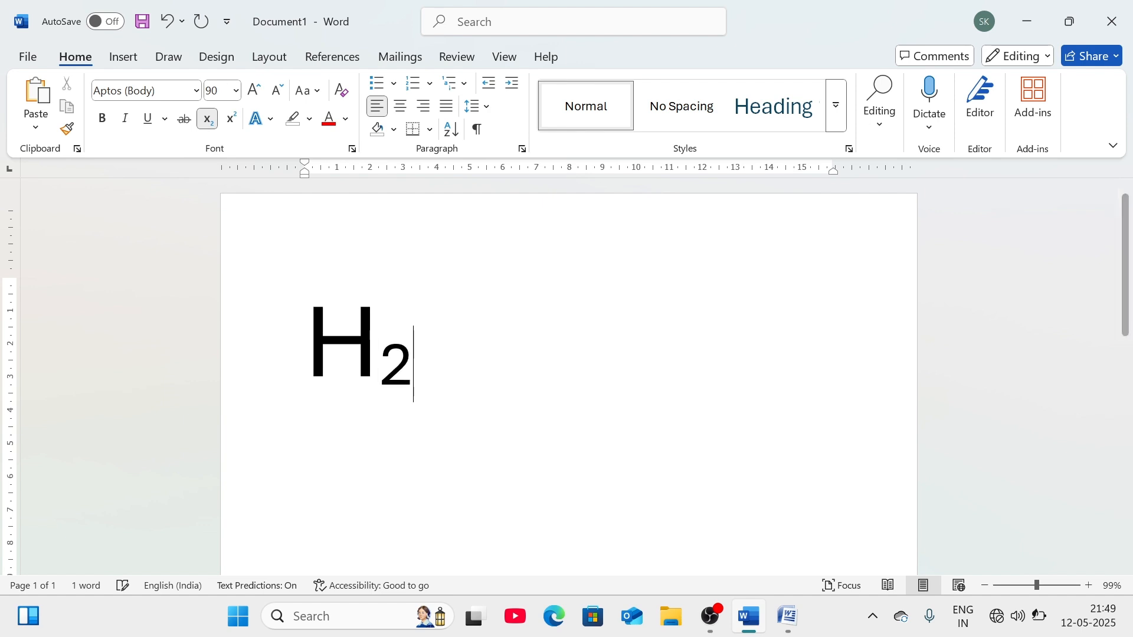
click(207, 119)
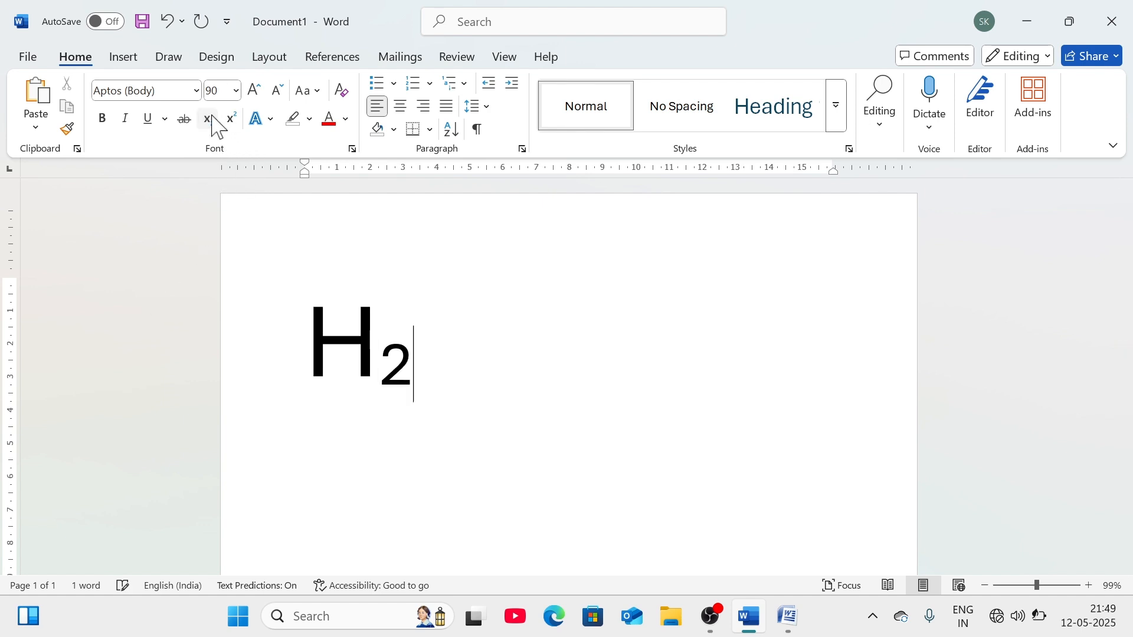
text(O)
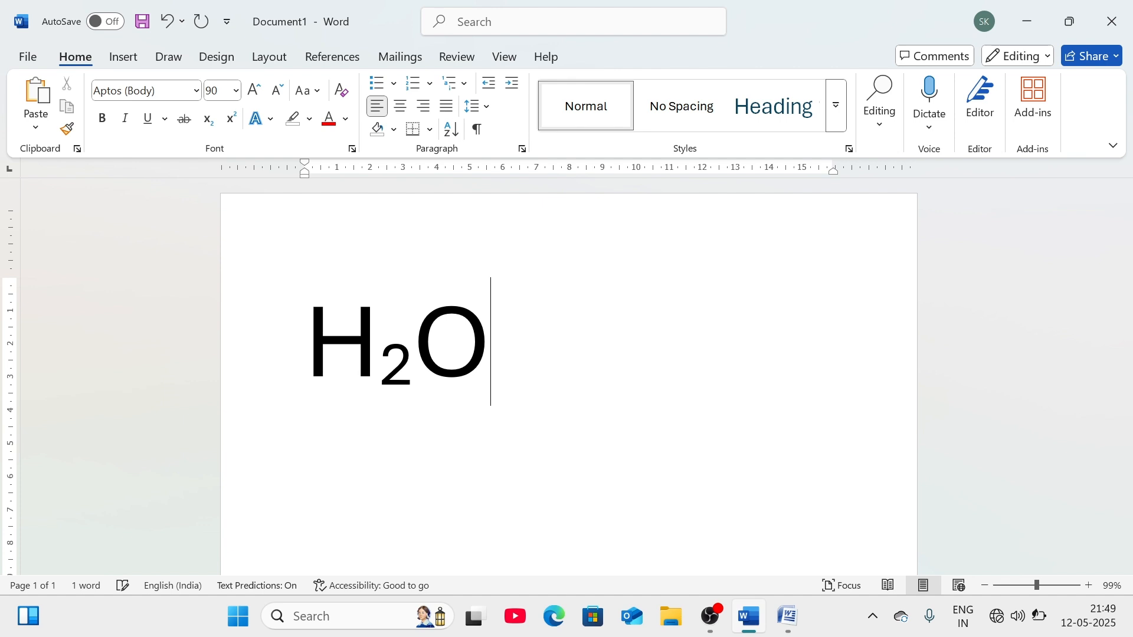
key(BackSpace)
key(BackSpace)
key(BackSpace)
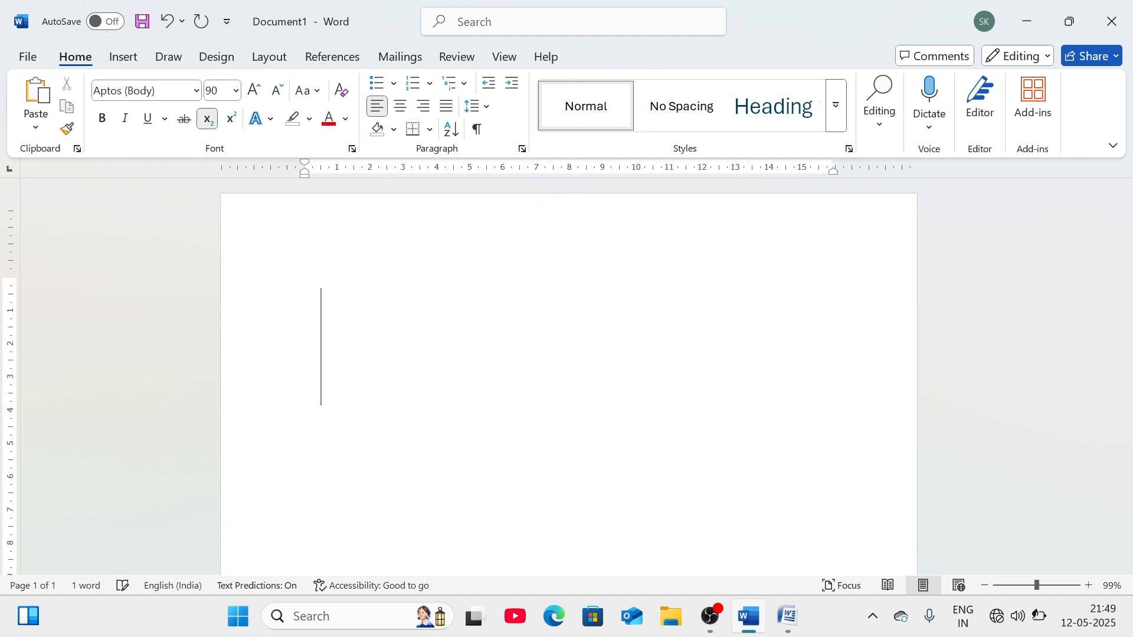
text(5)
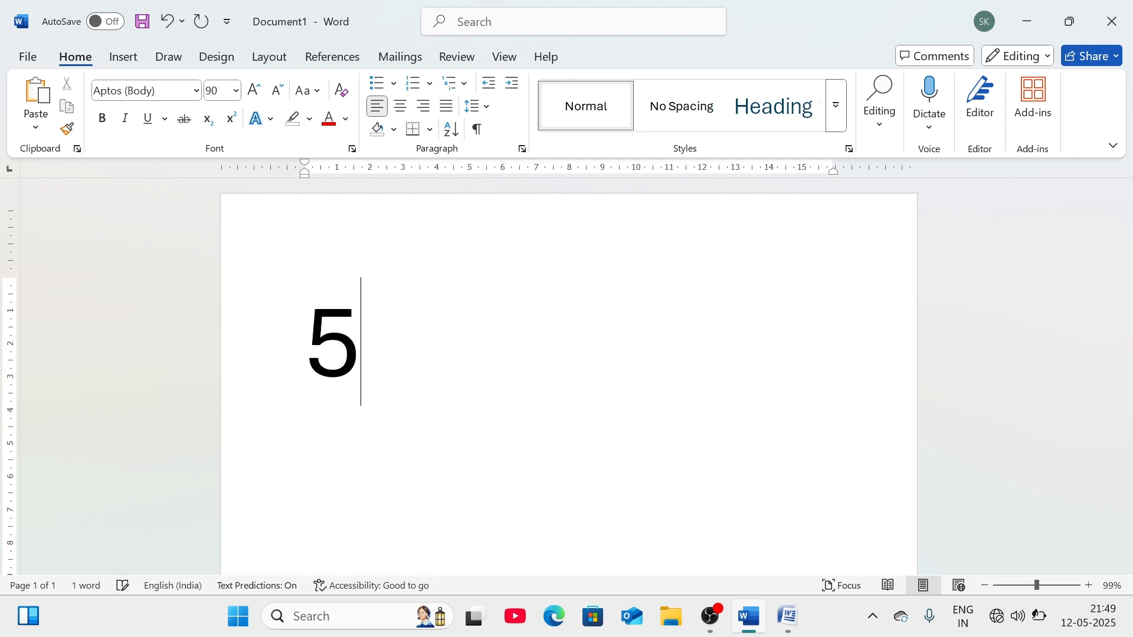
text(5)
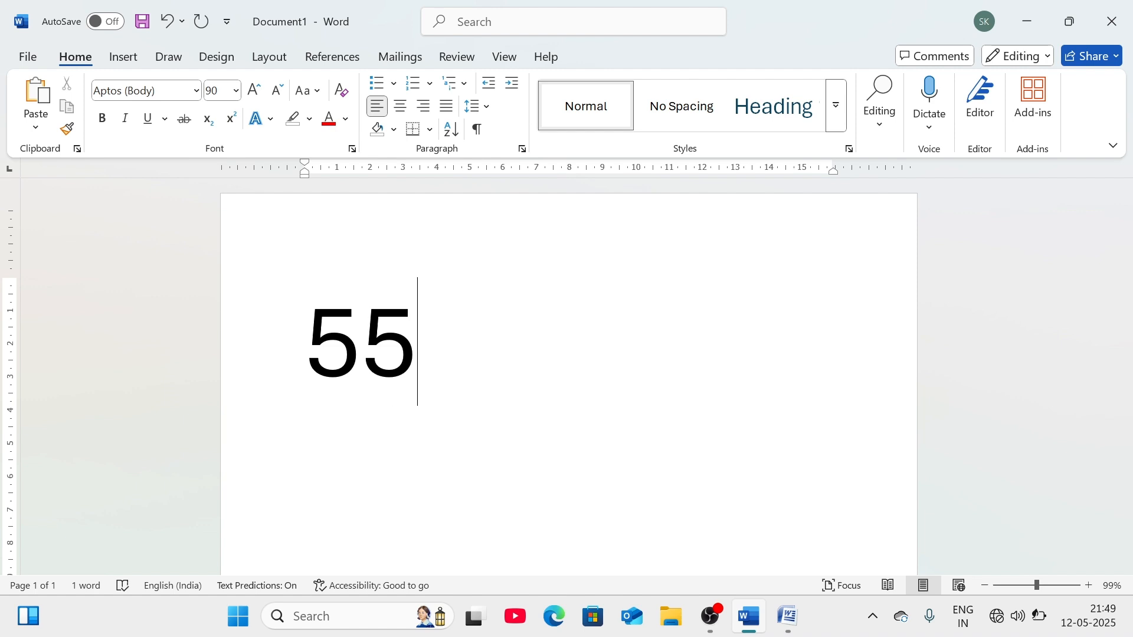
key(BackSpace)
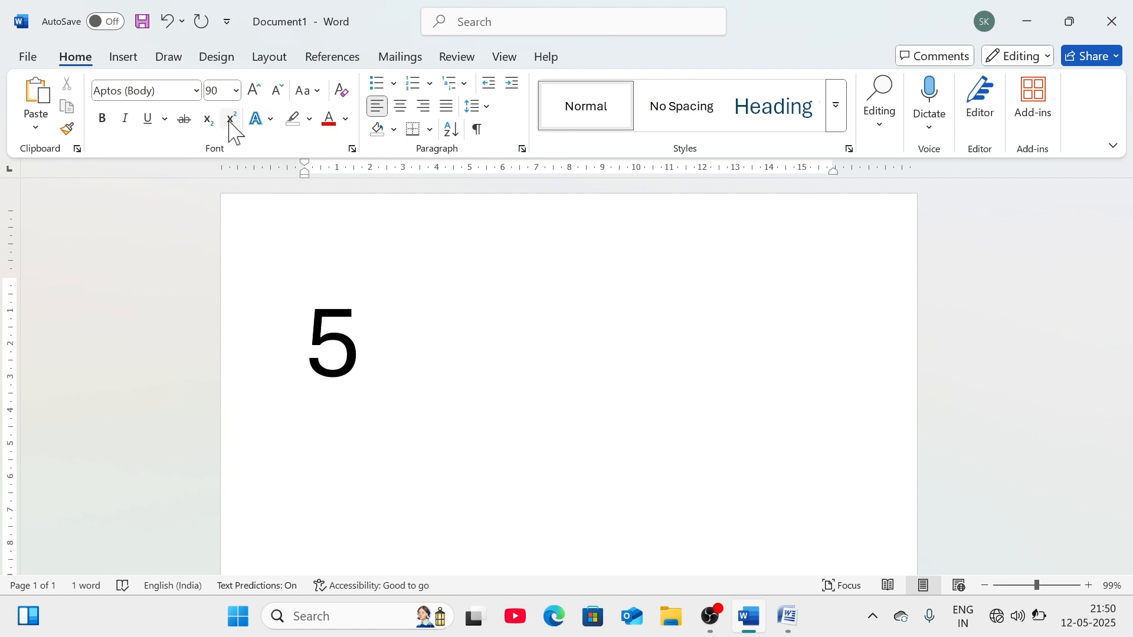
click(230, 122)
text(5)
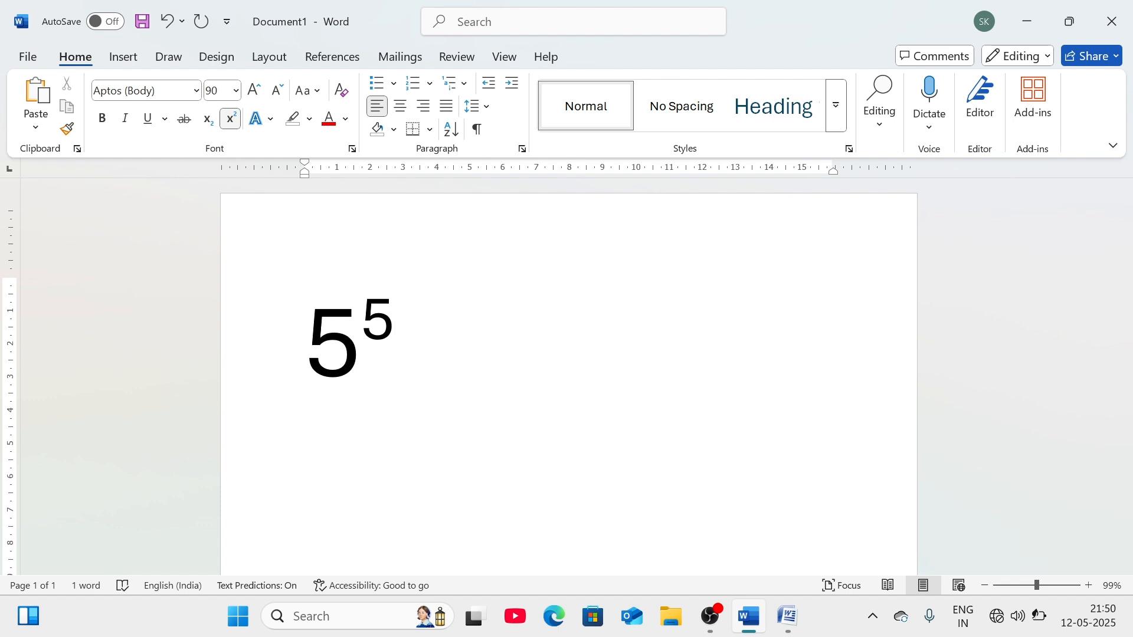
key(BackSpace)
key(BackSpace)
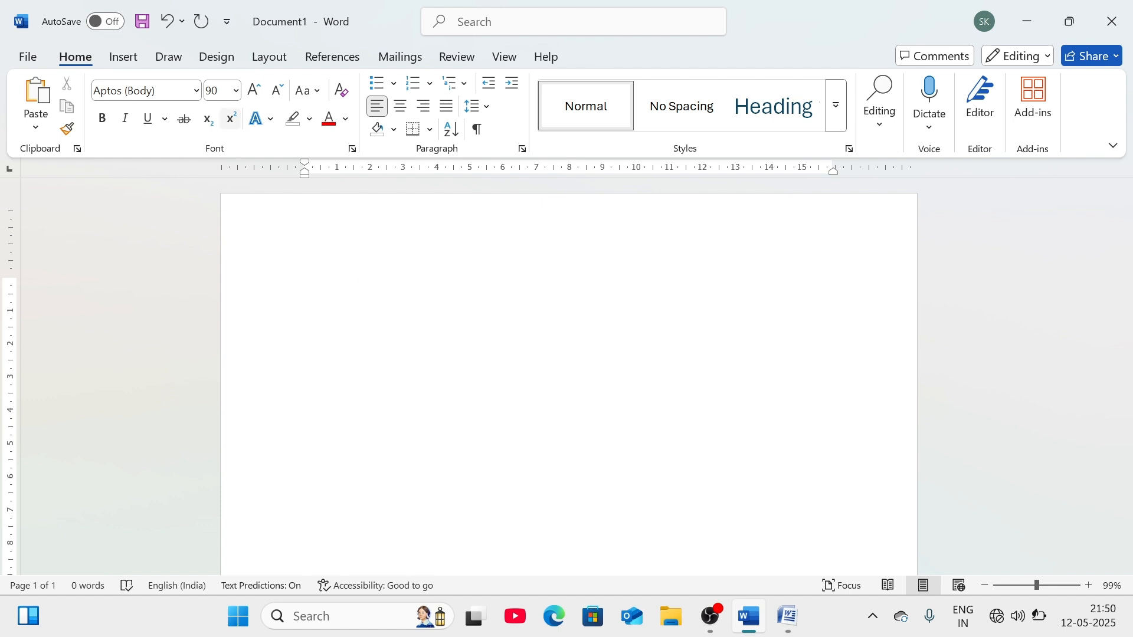